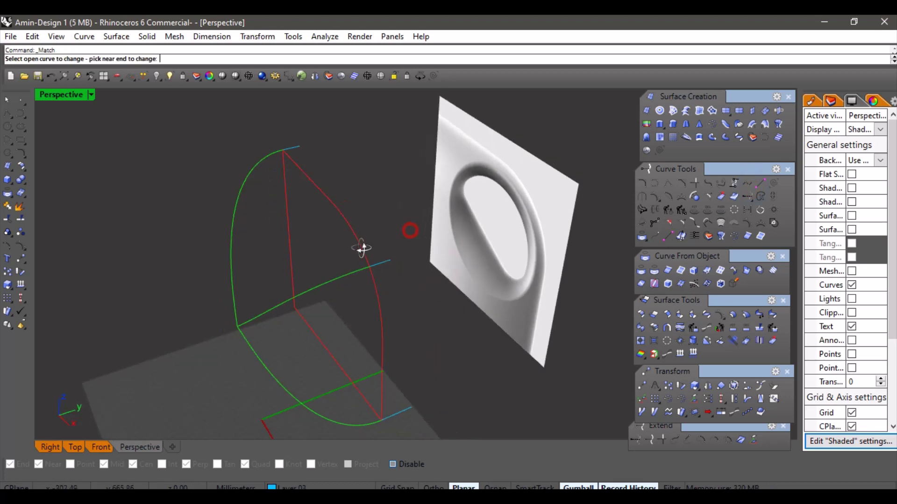
Match the upper profile curve's top end to the short blue line with Tangency continuity, preserving Curvature at the other end
scroll(286, 137, up, 5)
click(290, 169)
click(299, 177)
right_drag(299, 176, 302, 150)
scroll(303, 151, up, 9)
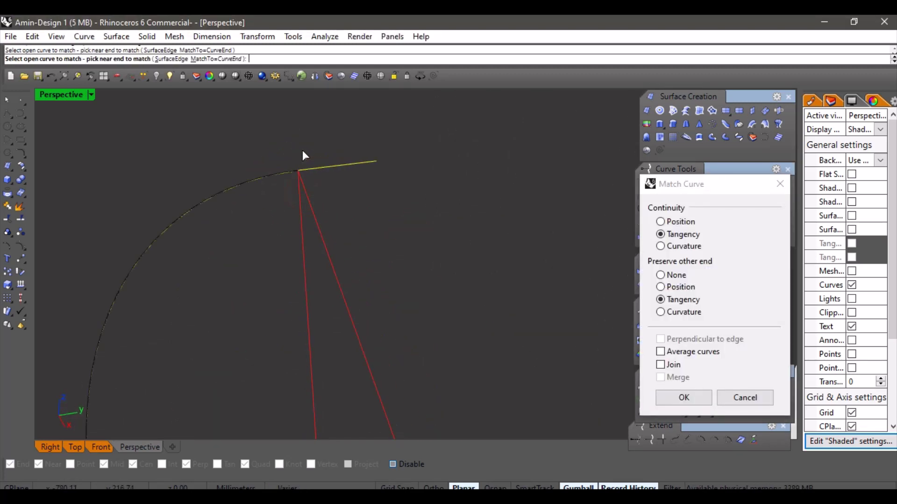
scroll(277, 205, down, 9)
shift+right_drag(300, 212, 355, 197)
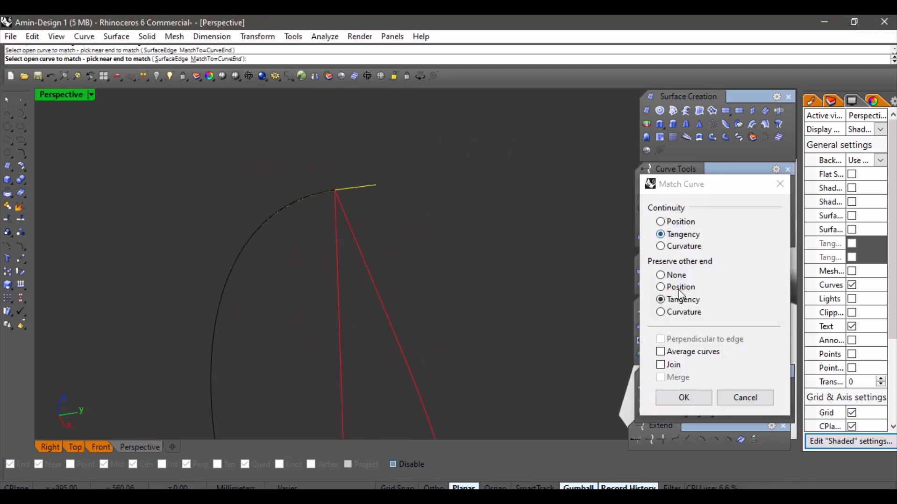
click(673, 312)
click(677, 246)
right_drag(522, 234, 456, 187)
click(682, 234)
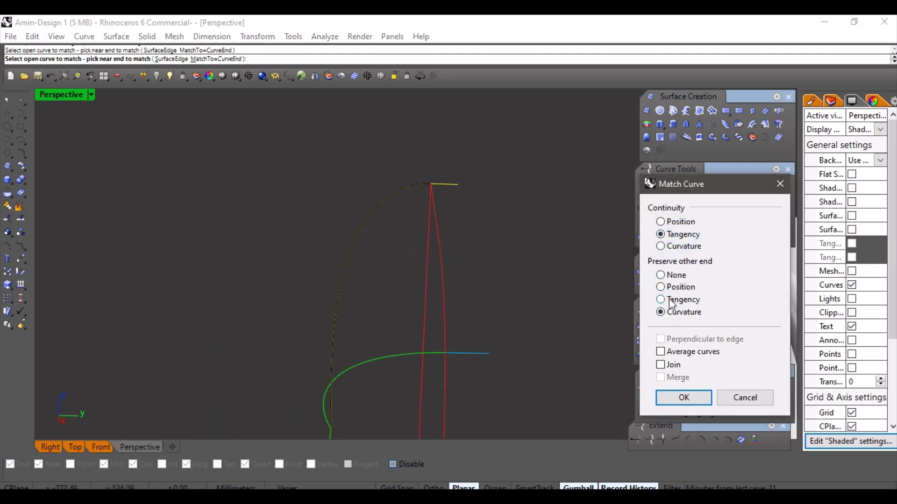
click(682, 398)
Match the middle diagonal profile curve's outer end to its adjoining short blue line
right_drag(482, 191, 453, 283)
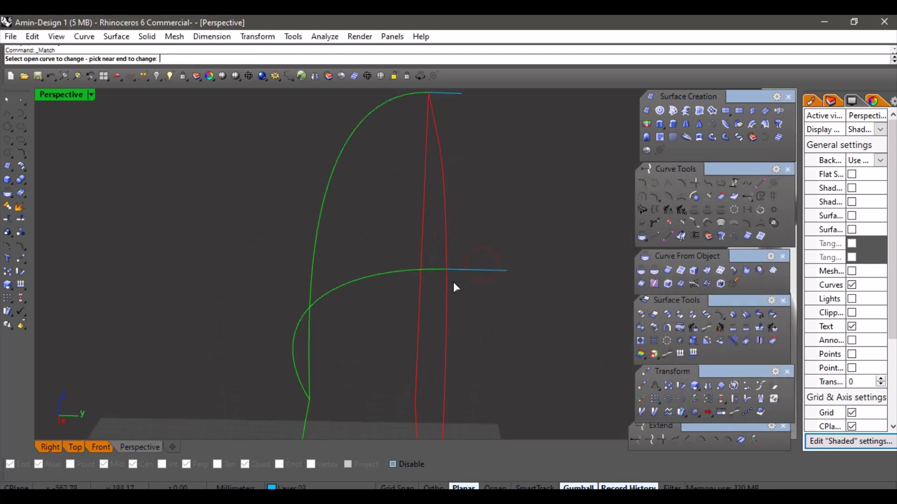
click(459, 269)
right_drag(481, 254, 492, 212)
key(Return)
Match the bottom profile curve's outer end to its adjoining short blue line
key(Return)
scroll(467, 257, up, 5)
click(460, 295)
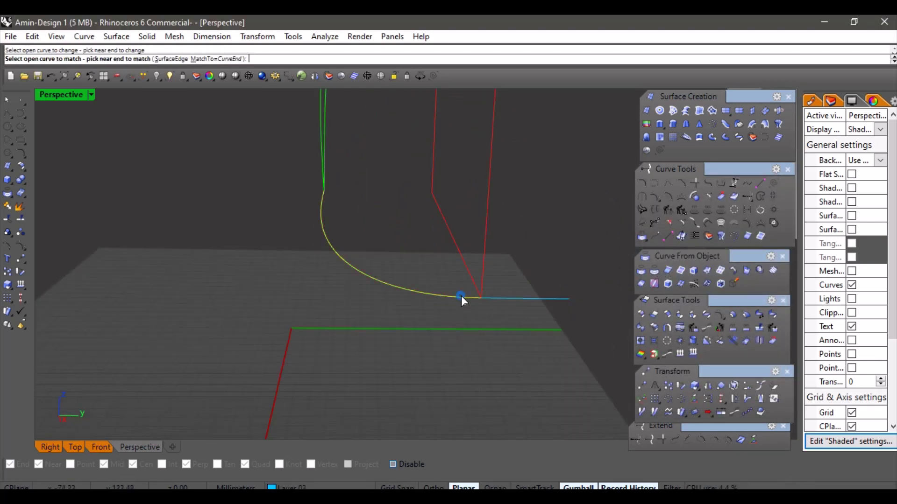
click(498, 300)
right_drag(502, 322, 485, 377)
key(Return)
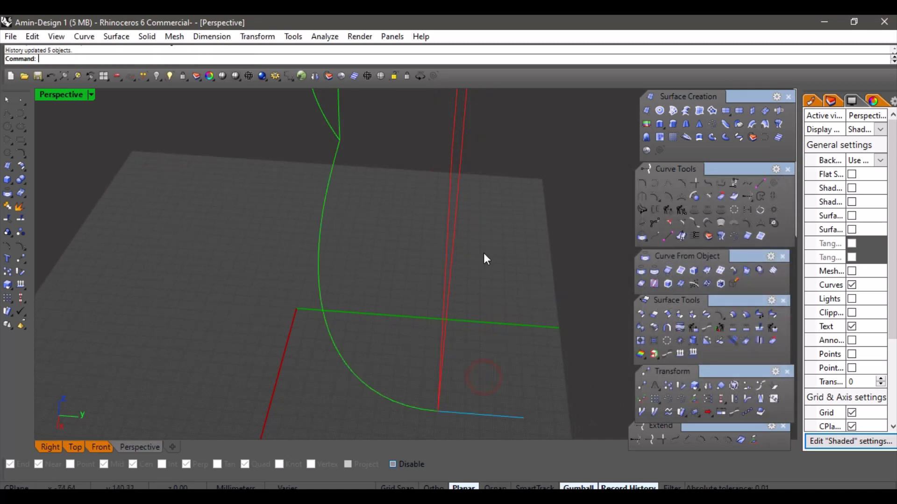
Create a network surface from the green profile curves and the red rounded outline curve
right_drag(485, 256, 436, 214)
right_drag(504, 204, 586, 193)
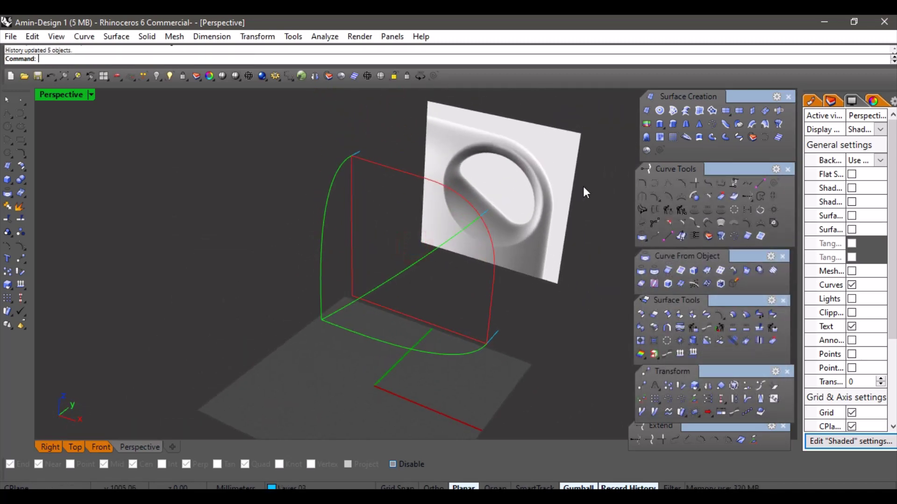
click(673, 124)
right_drag(468, 211, 324, 252)
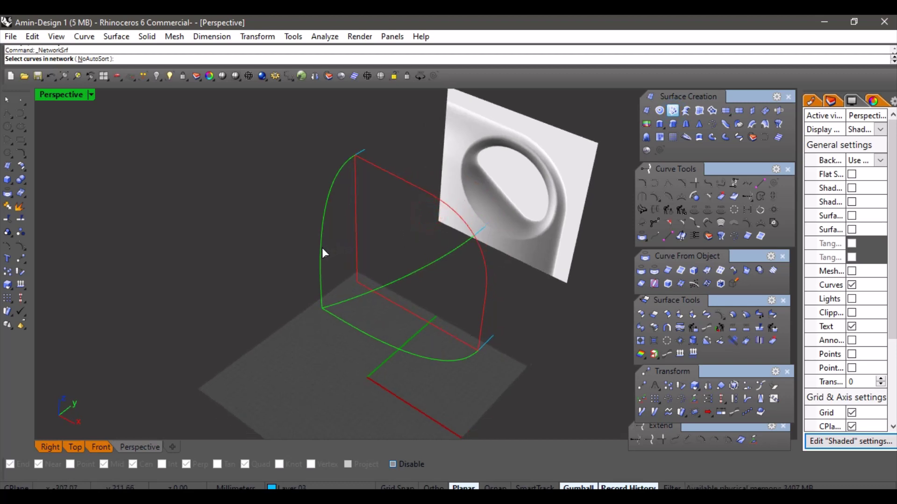
click(390, 281)
click(391, 348)
right_drag(388, 227, 426, 367)
right_click(388, 201)
click(429, 367)
Mirror the network surface across the plane of its red outline to form the body's back half
right_drag(346, 261, 422, 247)
click(367, 242)
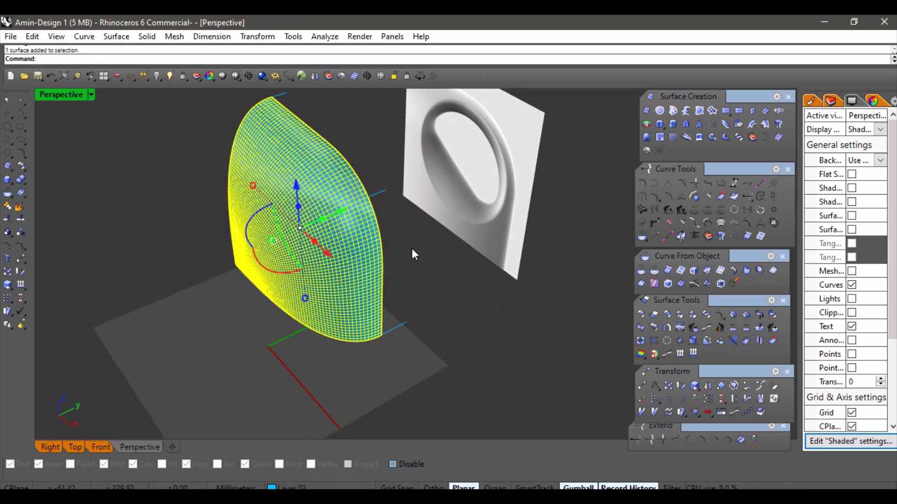
click(713, 394)
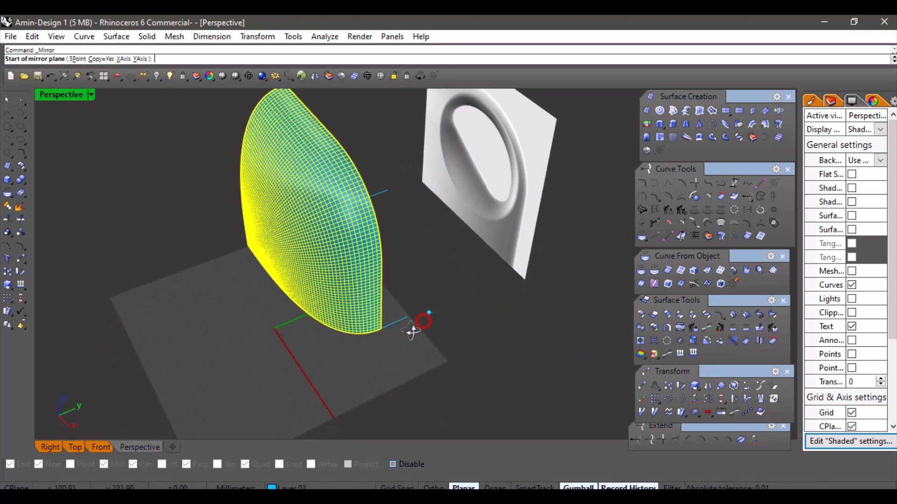
click(382, 328)
shift+click(347, 248)
click(455, 300)
right_drag(454, 301, 470, 316)
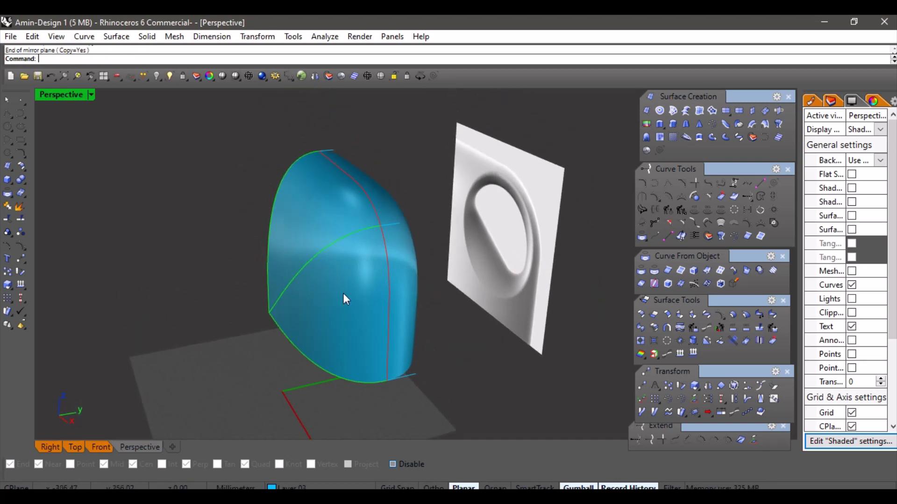
right_drag(346, 299, 411, 285)
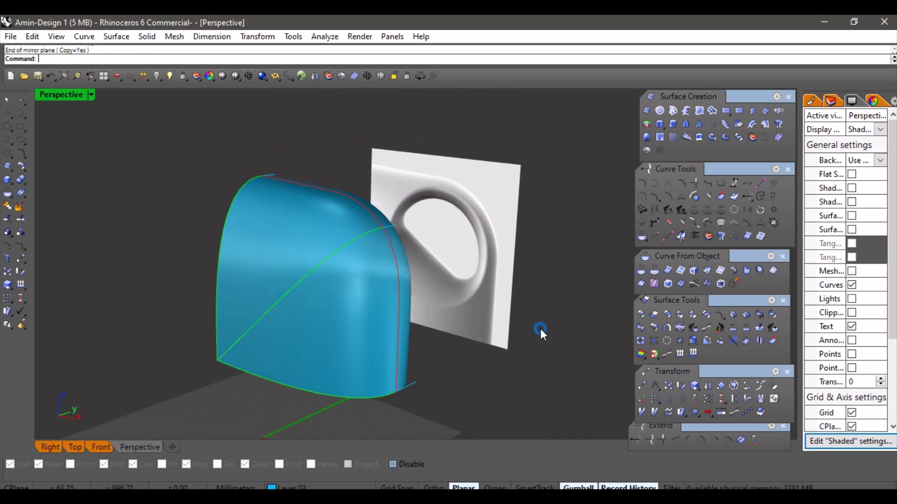
Show the hidden circles and diagonal line over the body in the Front view
click(100, 447)
scroll(372, 310, down, 3)
scroll(386, 265, up, 3)
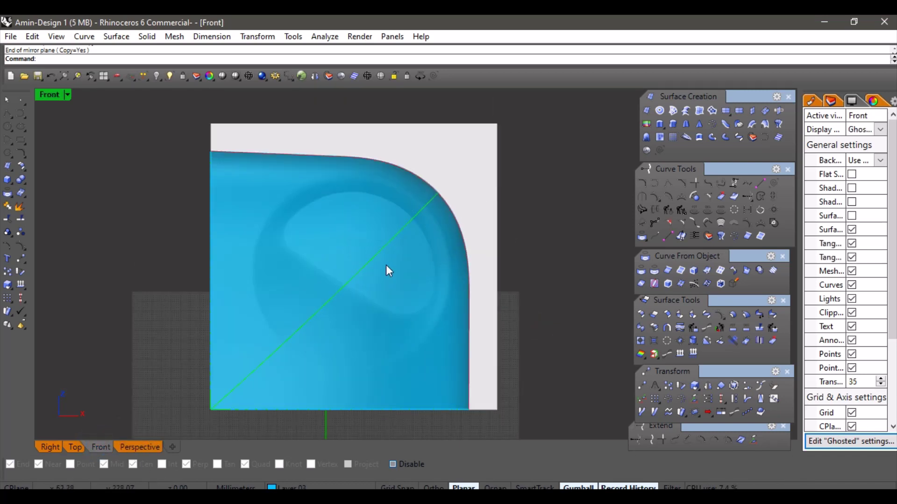
scroll(378, 190, up, 3)
scroll(332, 186, down, 3)
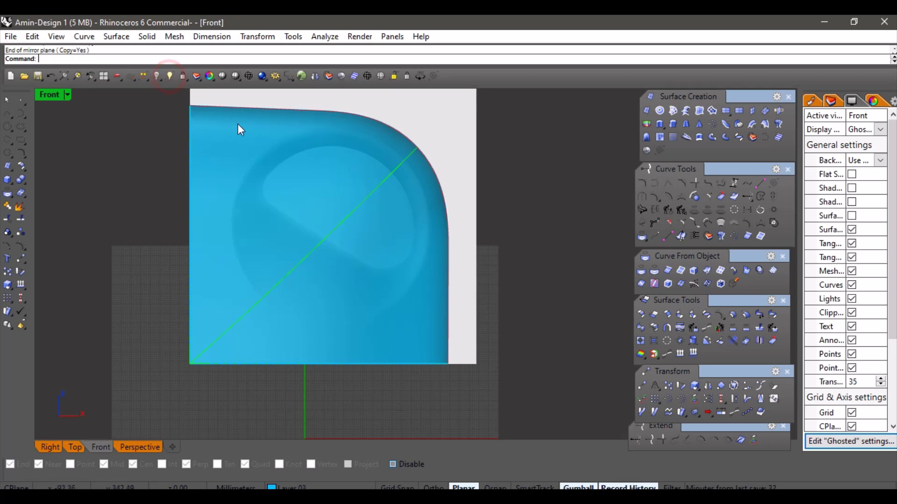
click(156, 76)
scroll(420, 234, up, 3)
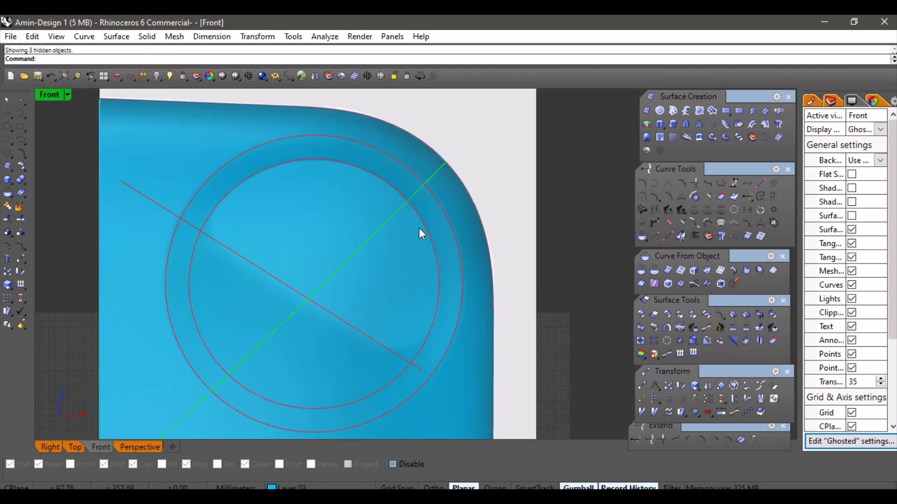
Examine the two circles against the body and reference image from the front and in perspective
click(424, 225)
click(444, 217)
scroll(462, 233, down, 8)
click(529, 268)
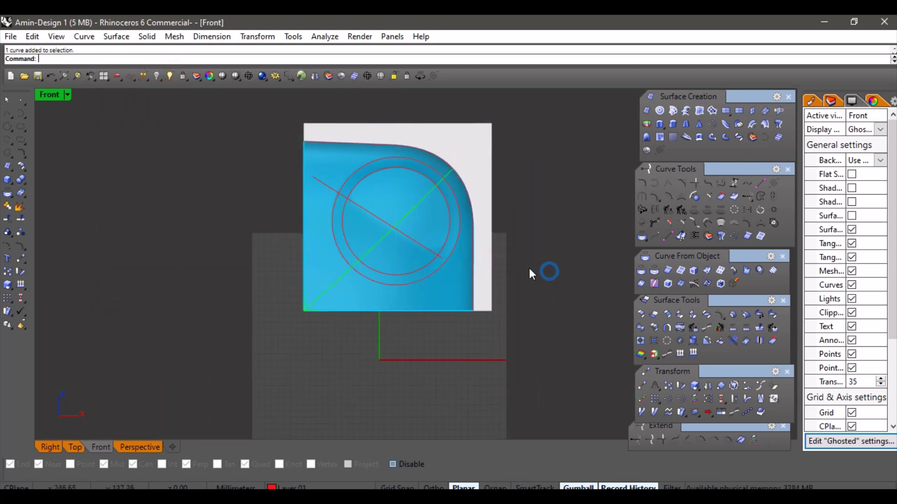
scroll(432, 240, up, 4)
click(450, 234)
click(139, 448)
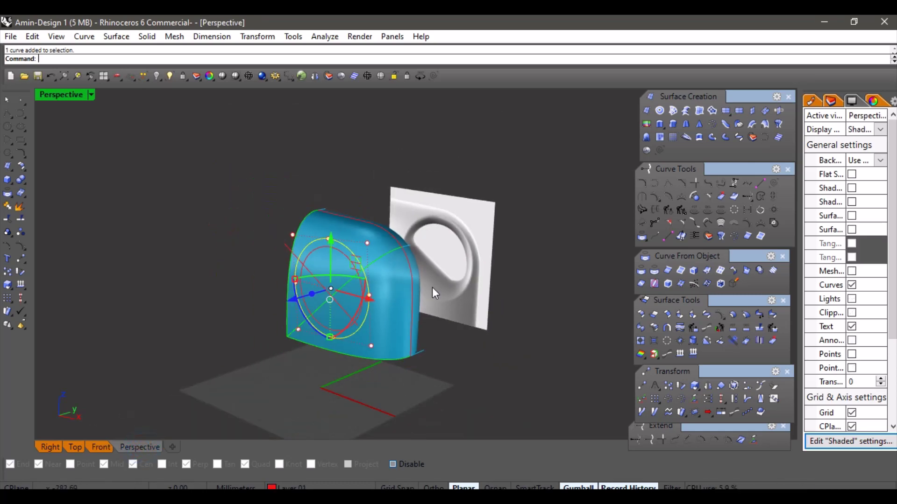
right_drag(432, 287, 337, 317)
click(436, 356)
Project the outer circle onto the body's front surface from the Front view
click(101, 447)
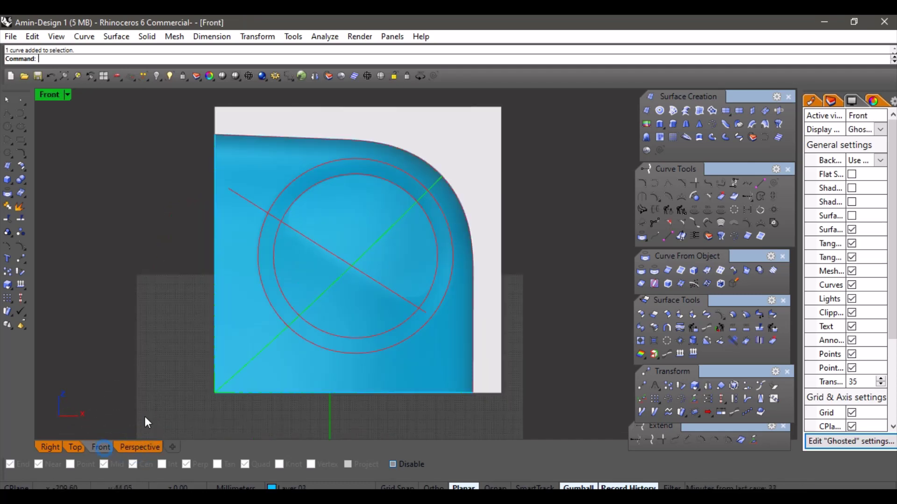
scroll(496, 270, up, 3)
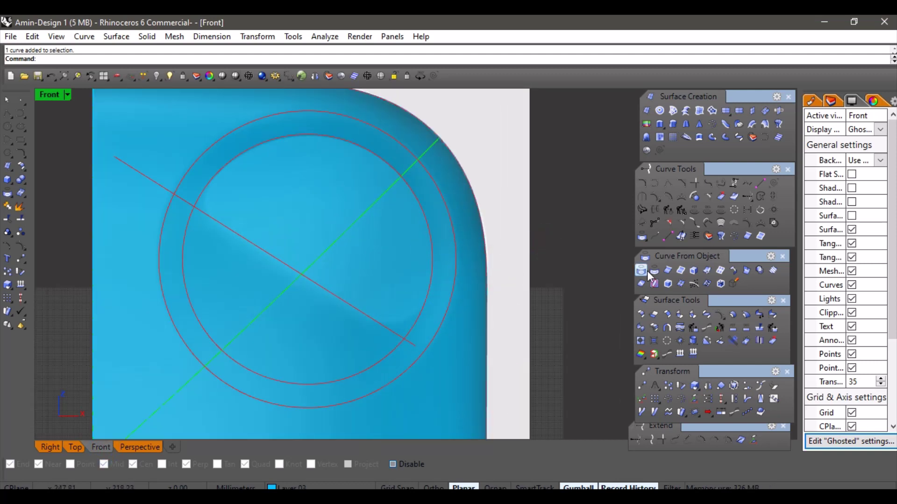
click(641, 271)
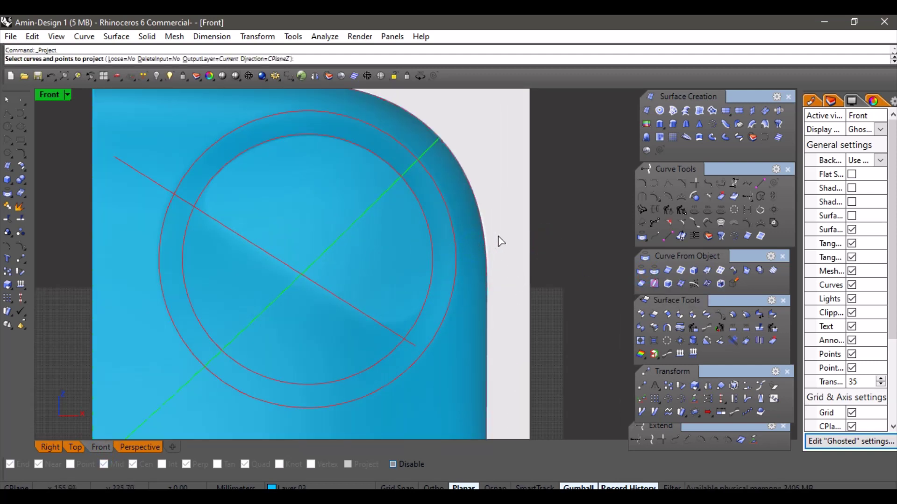
click(455, 261)
key(Return)
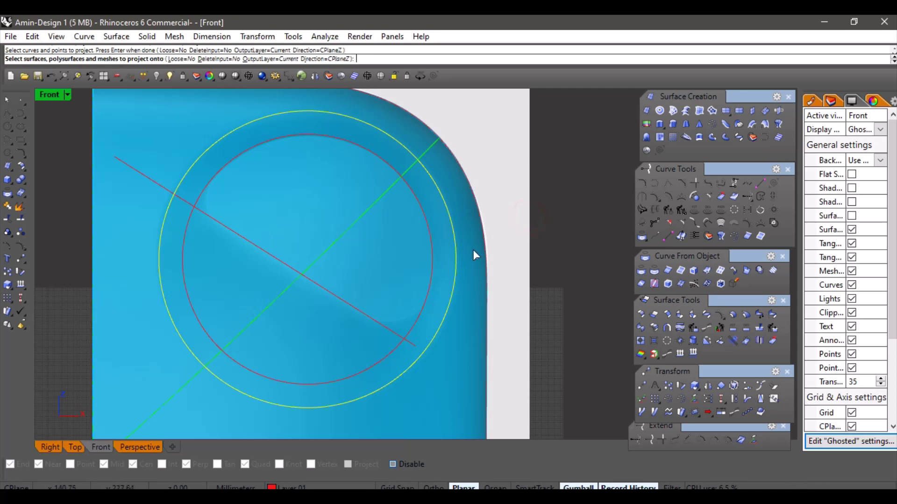
click(473, 250)
key(Return)
Move the projected circle on the front surface to Layer 04
click(140, 447)
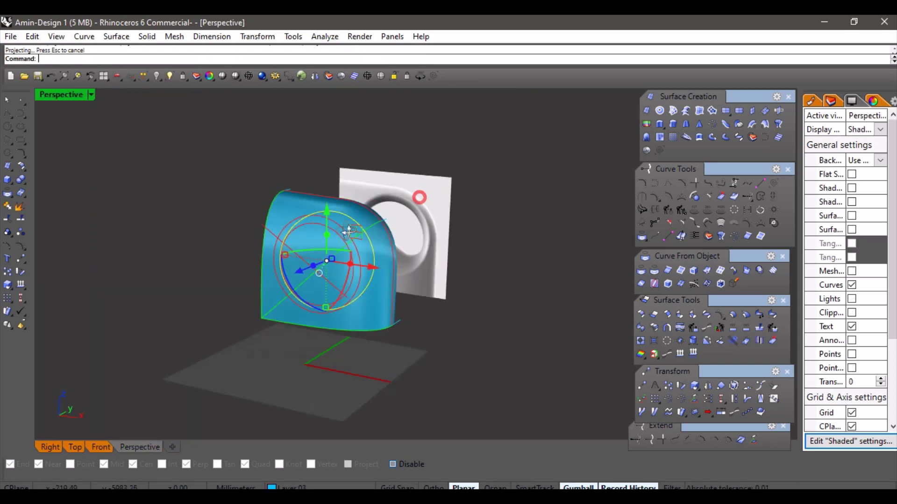
right_drag(421, 327, 334, 291)
scroll(347, 279, up, 5)
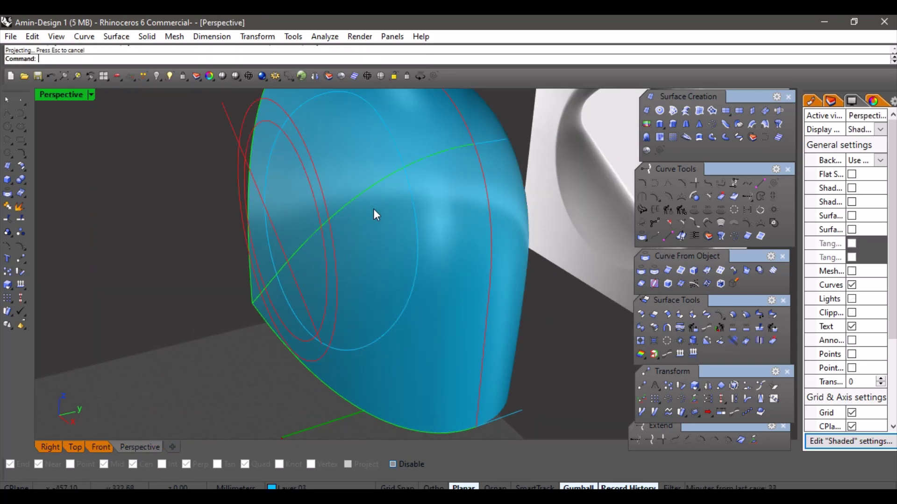
right_drag(417, 194, 431, 190)
click(420, 242)
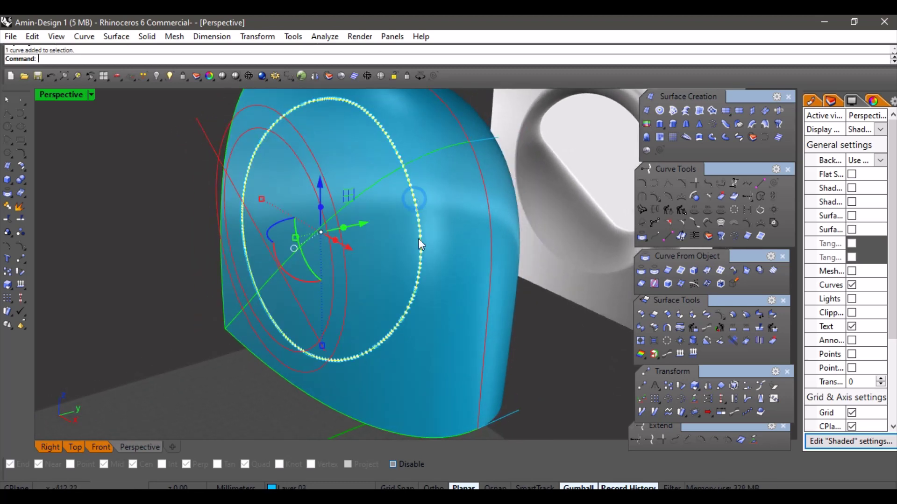
click(288, 487)
click(299, 451)
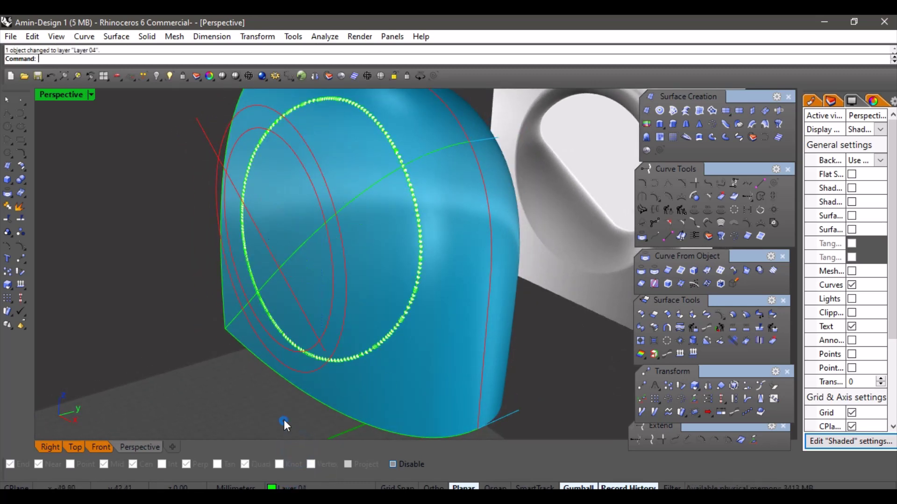
Split the front surface with the projected circle and delete the piece inside it
scroll(336, 237, down, 5)
right_drag(336, 236, 411, 247)
scroll(447, 222, up, 5)
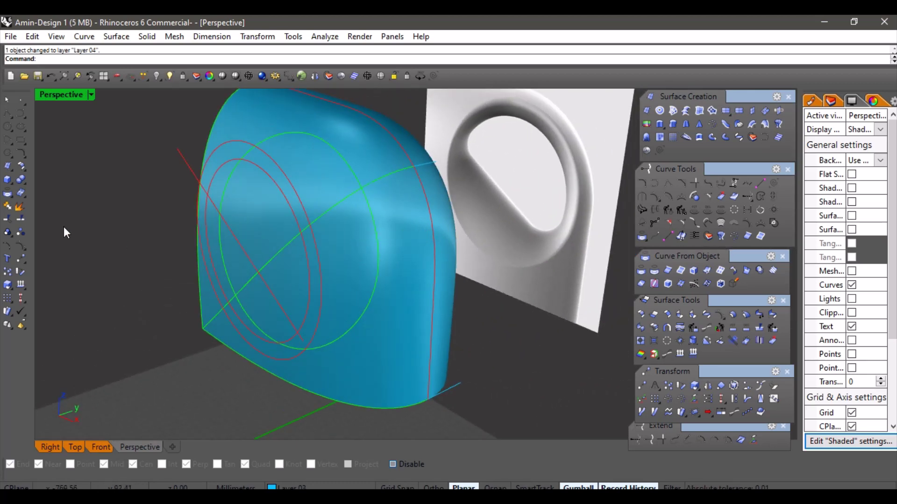
click(393, 282)
right_click(394, 281)
click(376, 289)
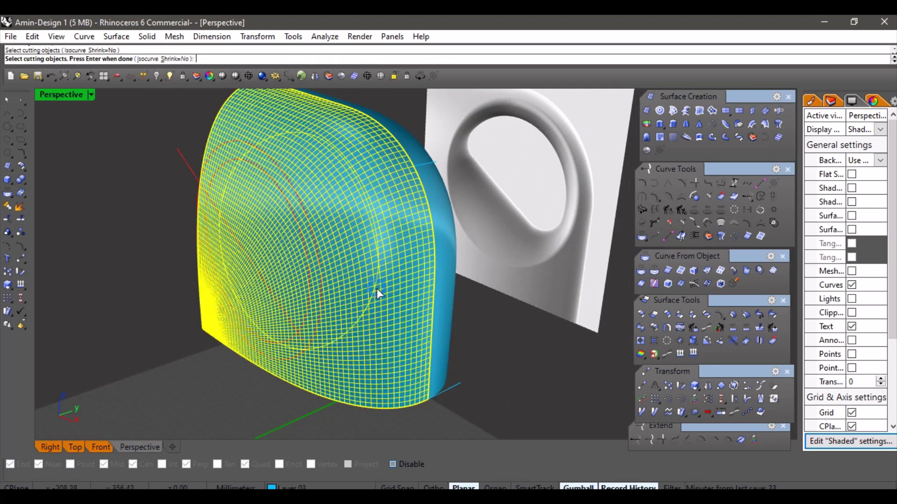
right_click(369, 297)
click(357, 279)
key(Delete)
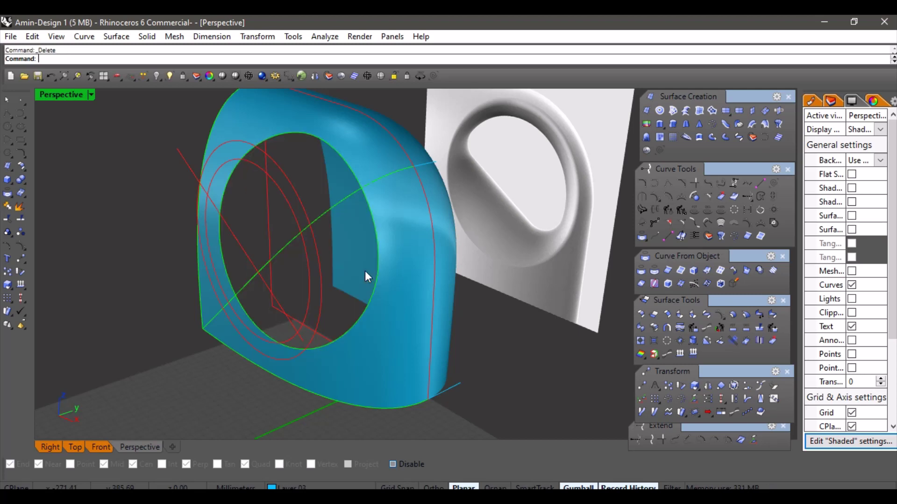
Split the mirrored back surface with the outer circle from the Front view
scroll(429, 242, down, 4)
mouse_move(430, 242)
right_down()
mouse_move(401, 245)
mouse_move(415, 247)
right_up()
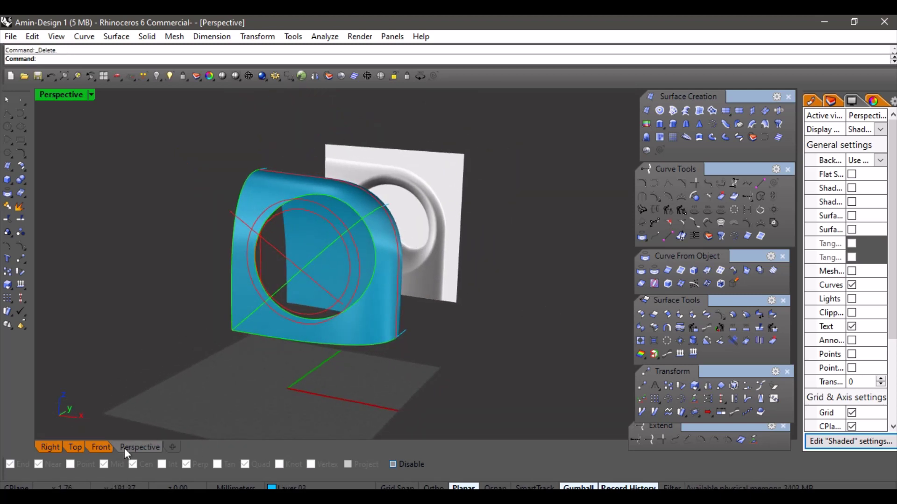
click(99, 447)
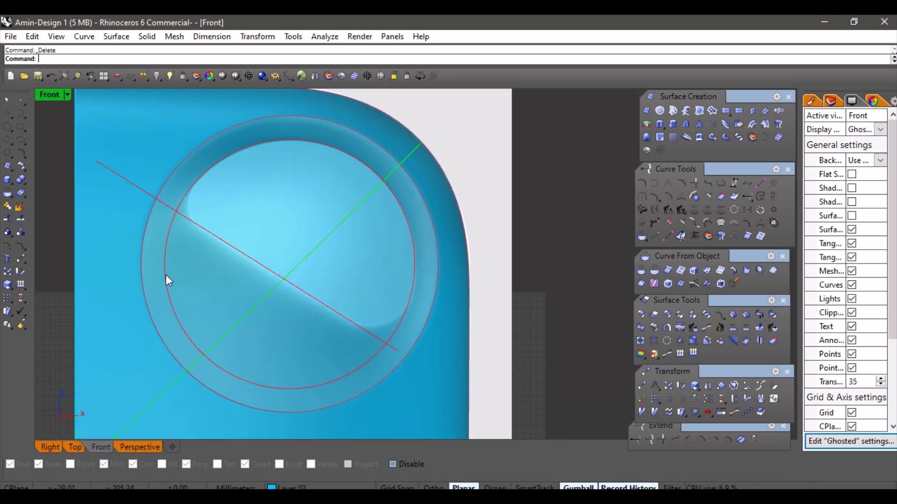
click(376, 267)
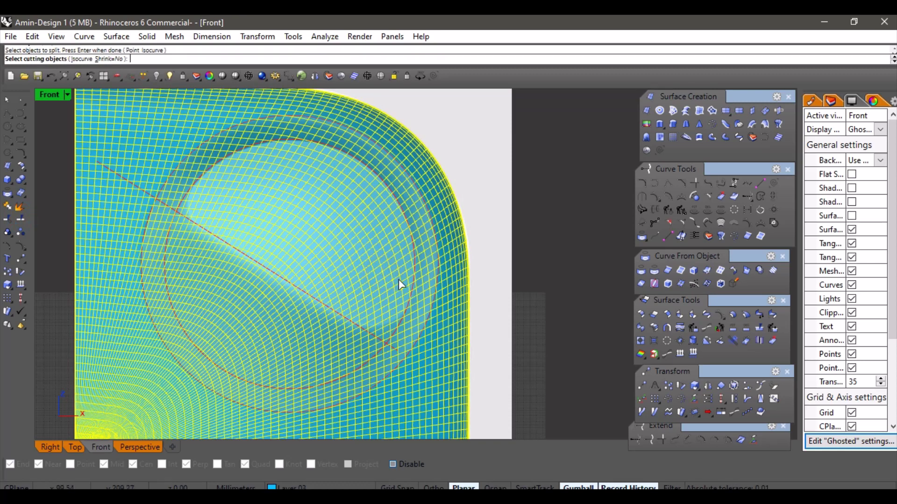
click(437, 284)
click(469, 320)
right_click(476, 288)
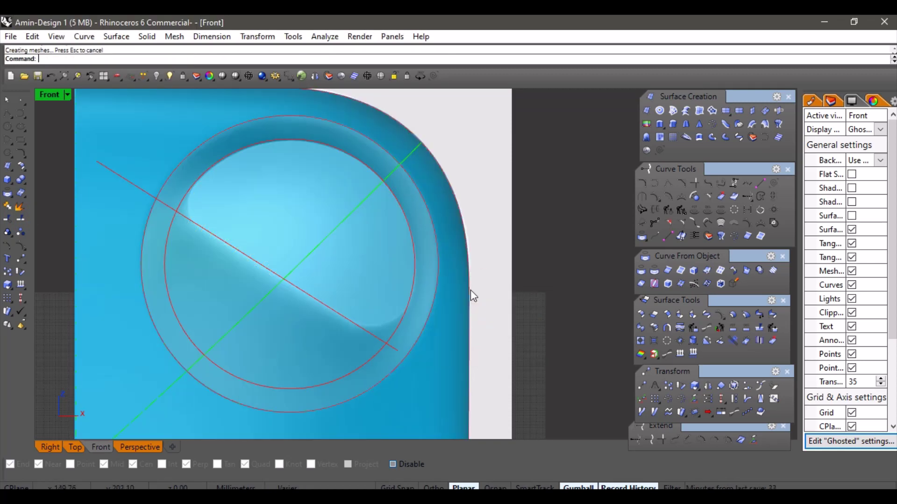
Check the split circular piece of the back surface and enable surface edge display in the Perspective view
scroll(483, 291, down, 6)
click(136, 448)
scroll(280, 301, up, 5)
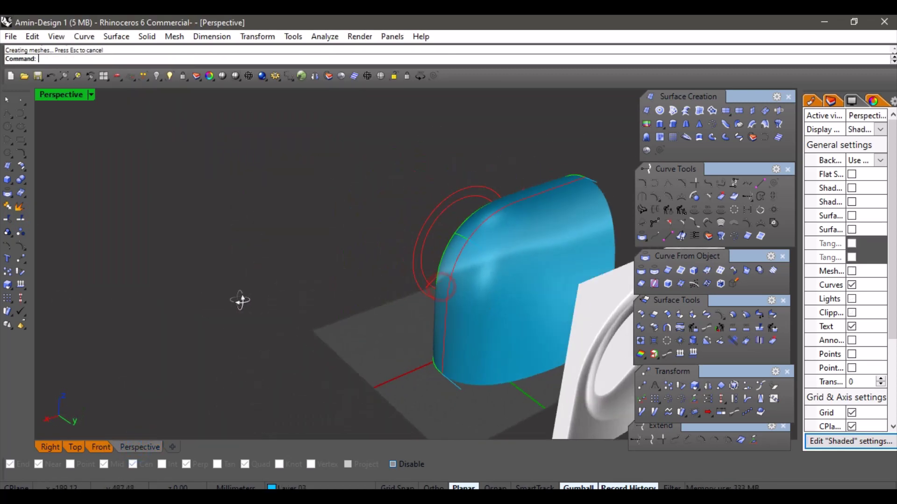
click(415, 287)
right_drag(363, 292, 380, 294)
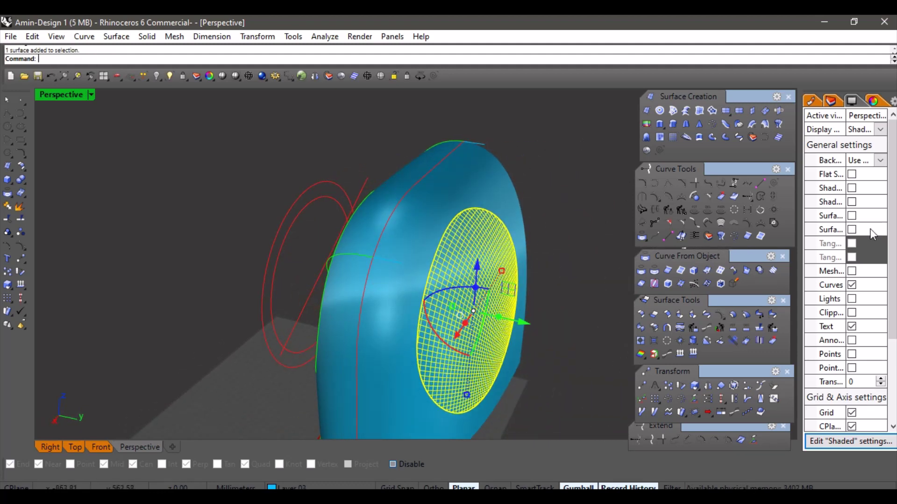
click(579, 178)
click(851, 229)
Delete the circular piece from the back surface to open the hole through the body
right_drag(348, 243, 404, 293)
click(456, 295)
key(Delete)
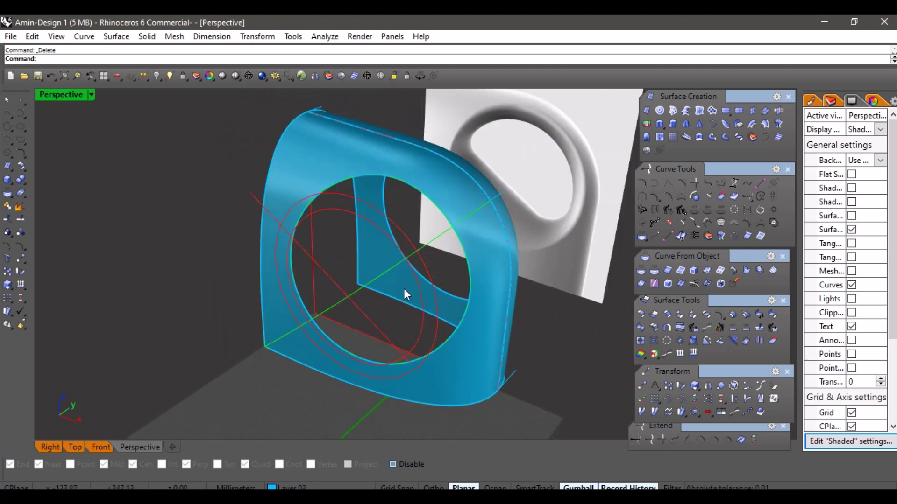
Hide the green line crossing the opening and move the diagonal red line about 160 mm back to mid-depth of the body
click(369, 286)
click(158, 76)
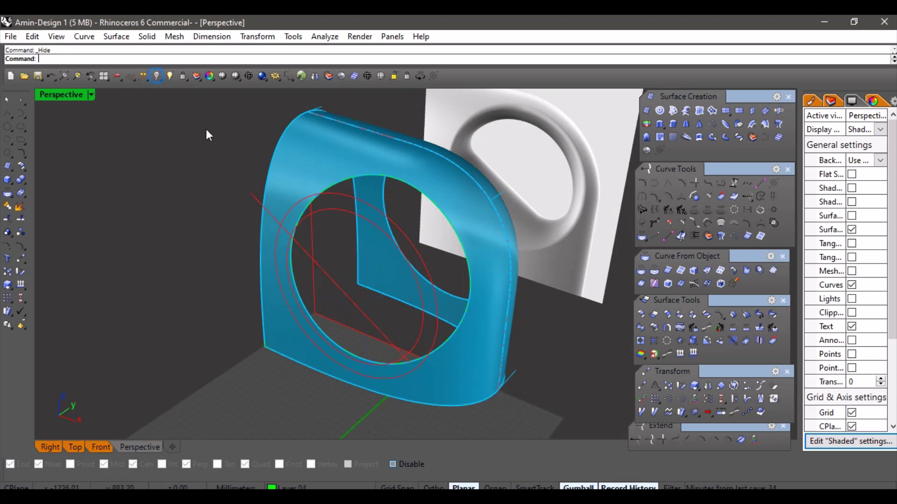
right_drag(348, 264, 565, 351)
click(319, 272)
click(641, 387)
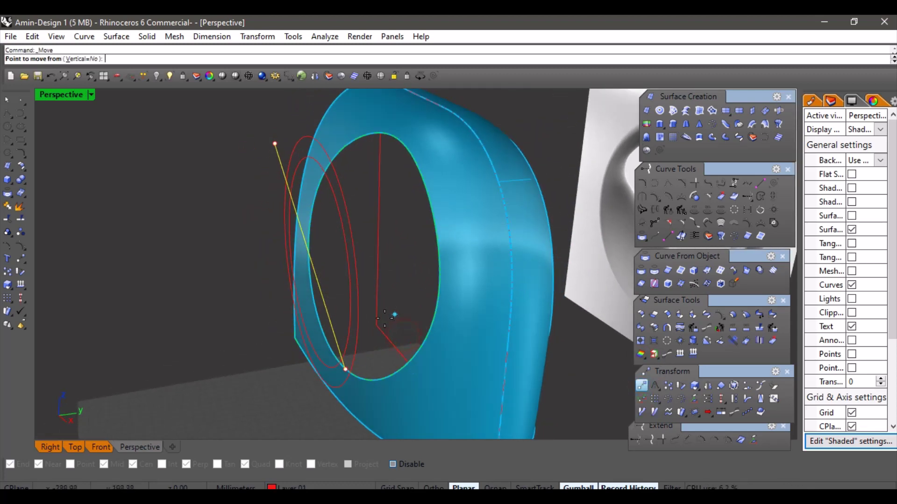
click(344, 367)
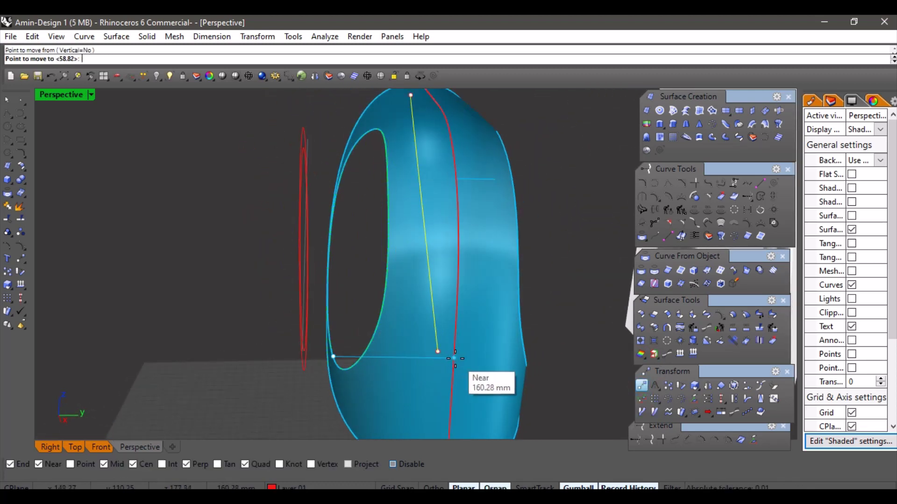
click(430, 356)
Move the diagonal red line again from its lower endpoint, snapping it onto the body's middle seam curve
mouse_move(430, 356)
right_down()
mouse_move(421, 345)
mouse_move(442, 368)
right_up()
right_click(442, 368)
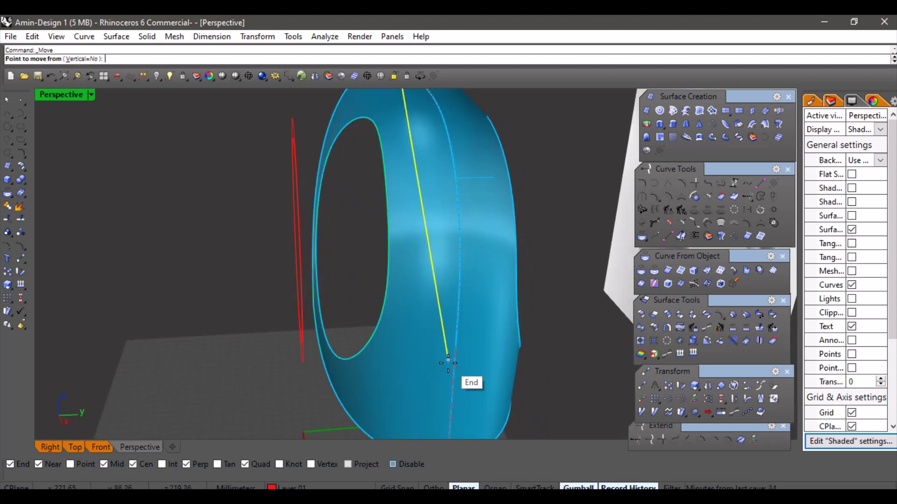
click(449, 360)
click(457, 336)
scroll(315, 282, down, 5)
right_drag(316, 284, 397, 300)
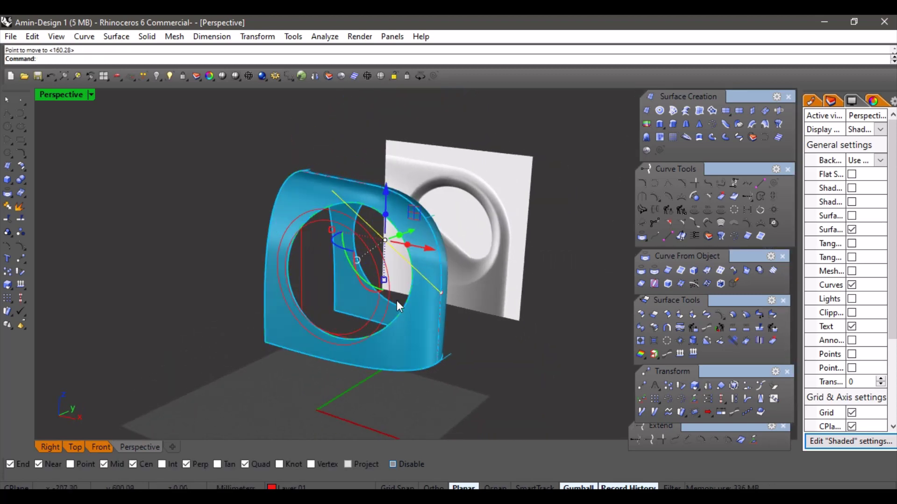
Check the moved diagonal line against the reference in the Front view and hide the two red construction circles
click(107, 443)
right_drag(296, 322, 314, 301)
scroll(409, 239, up, 4)
drag(438, 172, 404, 230)
scroll(407, 229, down, 6)
click(490, 264)
right_drag(426, 248, 341, 401)
click(138, 447)
scroll(331, 253, up, 4)
click(373, 281)
click(157, 76)
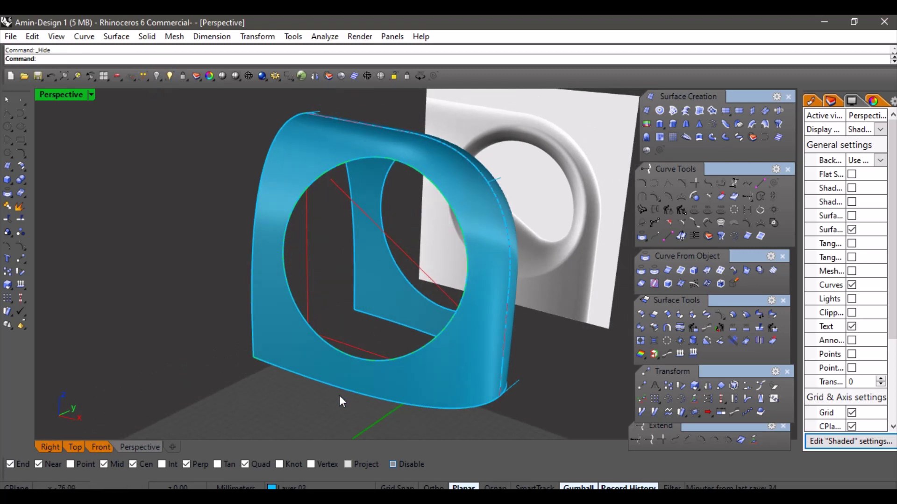
Draw a two-point interpolated curve from the front opening's edge to the back opening's edge, below the diagonal line's upper end
click(654, 183)
right_drag(374, 271, 403, 213)
mouse_move(339, 250)
right_down()
mouse_move(356, 236)
mouse_move(341, 253)
right_up()
click(303, 275)
scroll(299, 278, up, 5)
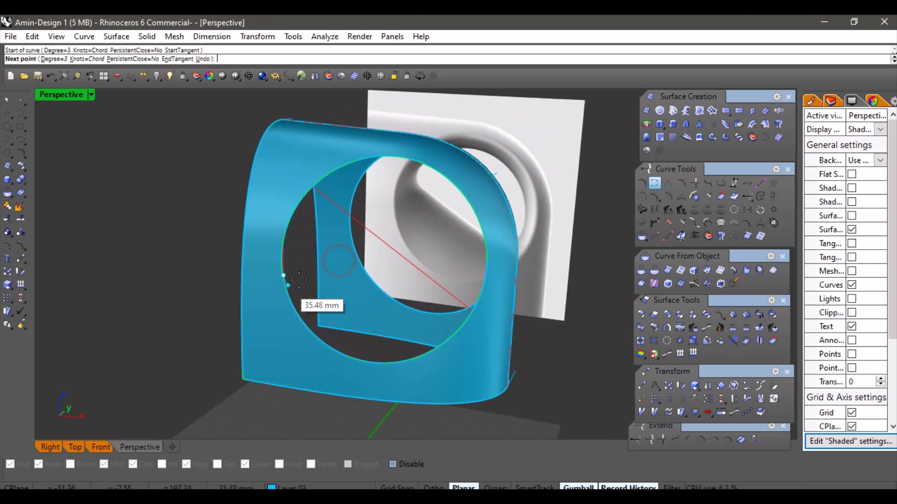
click(364, 238)
key(Return)
Assign the new connecting curve to Layer 01 and hide the angled red construction polyline behind the opening
right_click(287, 487)
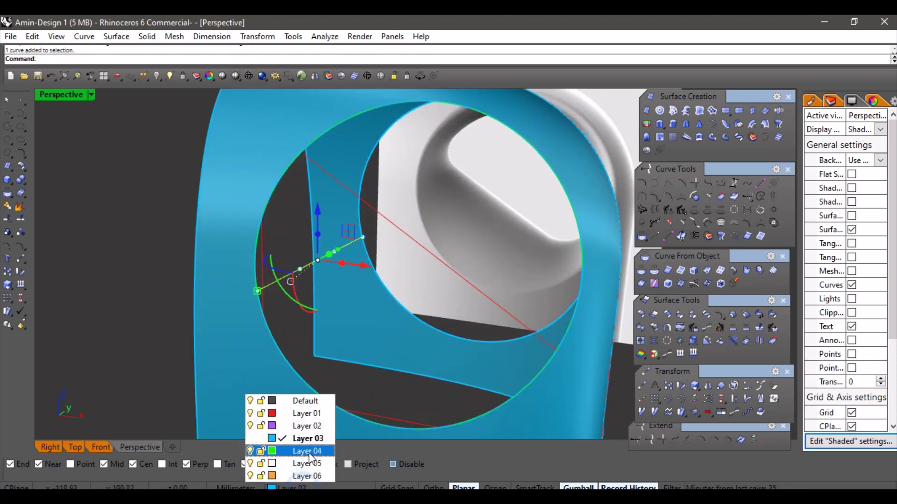
click(301, 410)
right_drag(298, 303, 309, 282)
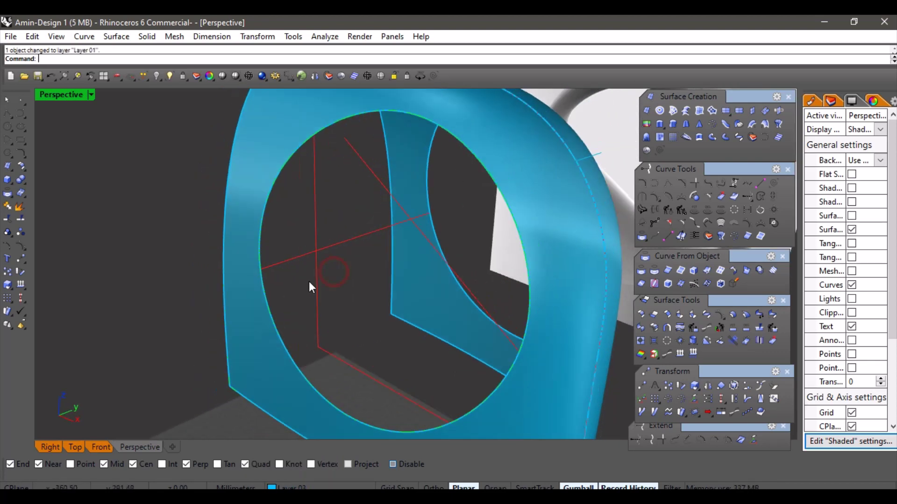
drag(314, 344, 314, 347)
click(170, 76)
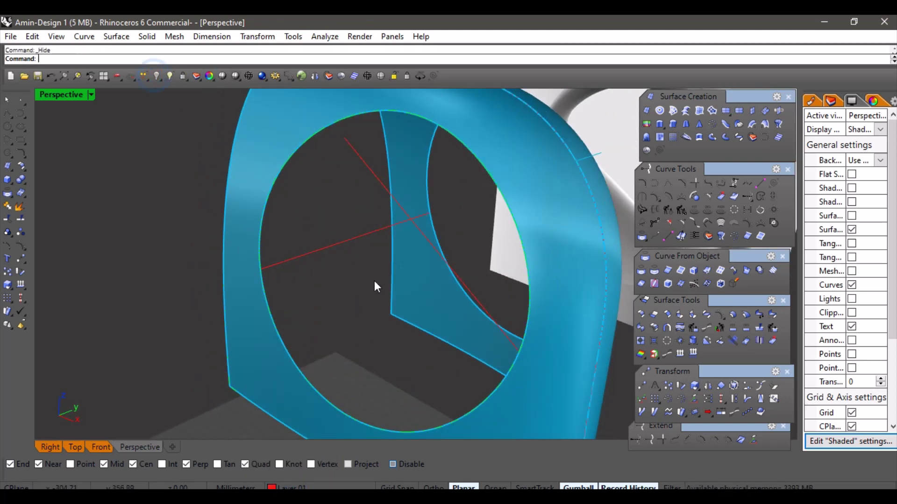
Move the connecting curve's two middle control points diagonally in the Front view so its peak reaches the diagonal red line
right_drag(374, 281, 361, 223)
drag(301, 180, 409, 281)
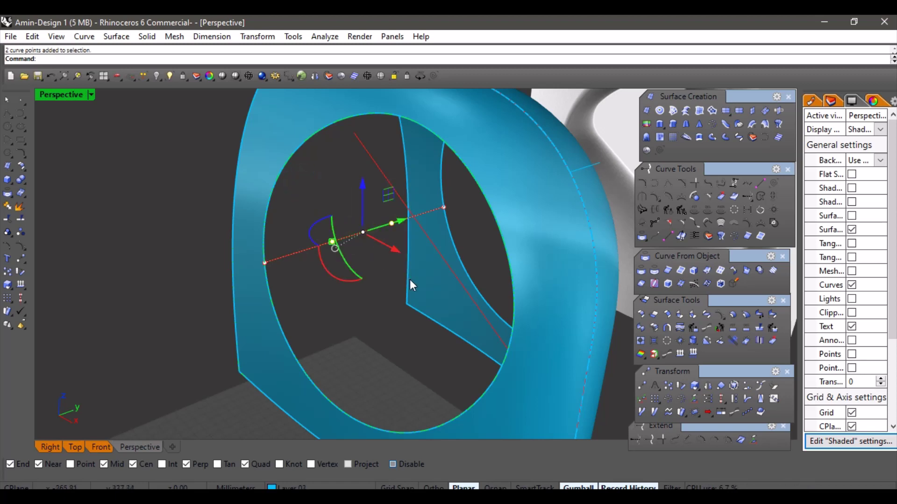
right_drag(410, 280, 186, 411)
click(101, 447)
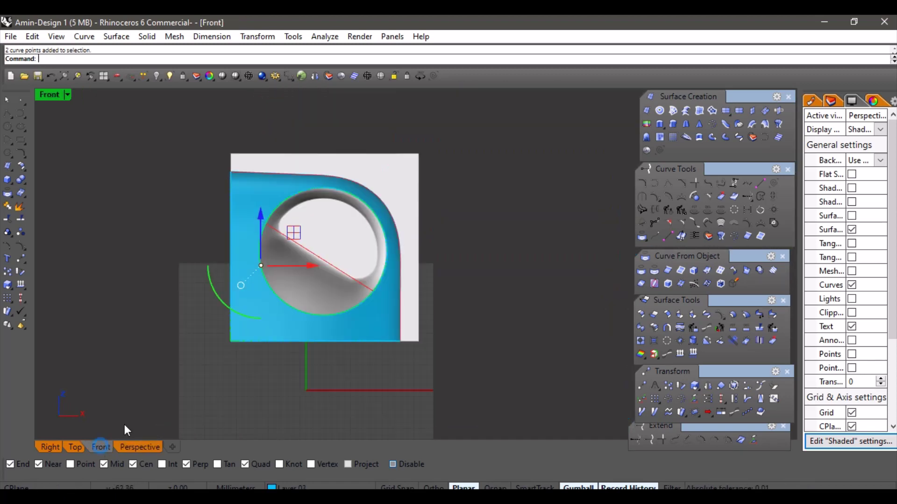
scroll(284, 307, up, 6)
drag(267, 313, 374, 206)
scroll(374, 206, up, 4)
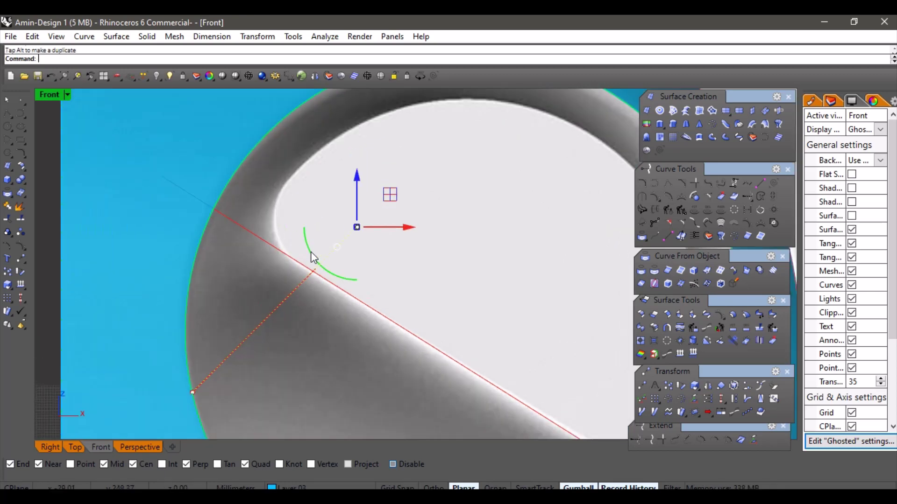
scroll(341, 244, down, 10)
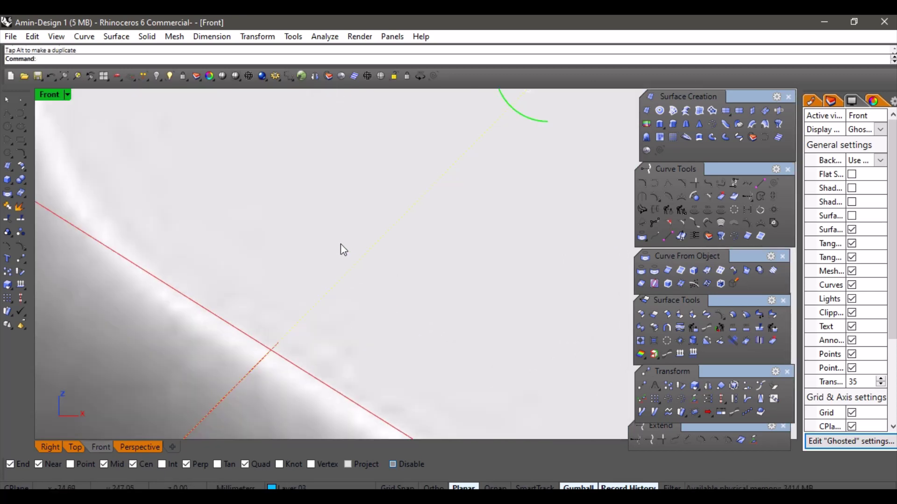
scroll(316, 293, up, 6)
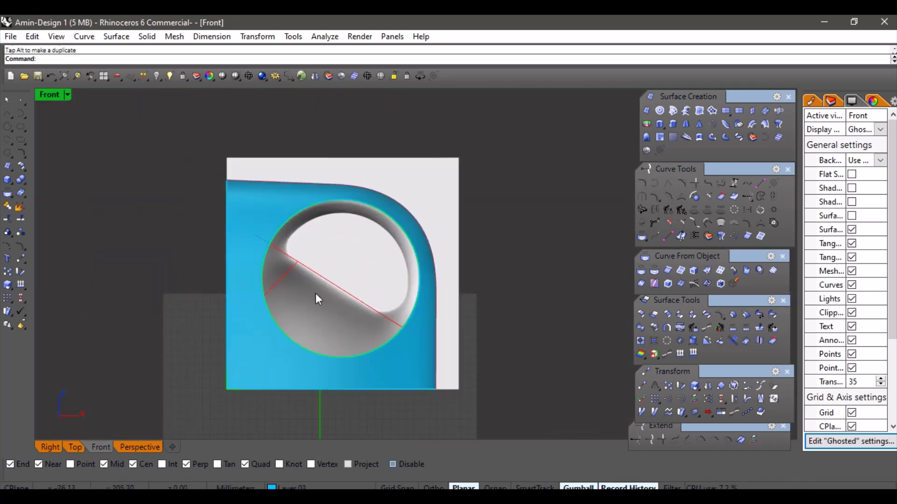
scroll(360, 268, down, 3)
right_drag(360, 269, 325, 260)
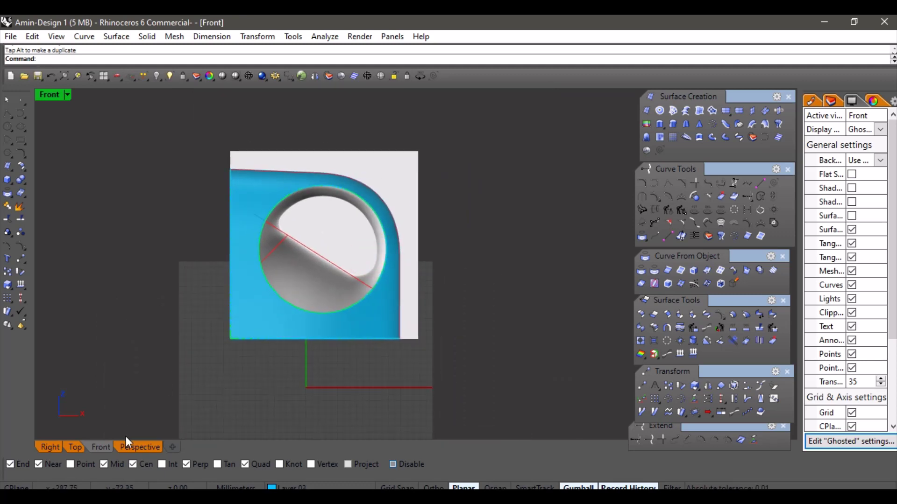
Rebuild the arched connecting curve with 6 points and degree 2, deleting the input curve
click(131, 445)
right_drag(420, 262, 342, 258)
scroll(422, 237, up, 4)
scroll(421, 233, down, 4)
mouse_move(421, 235)
right_down()
mouse_move(380, 238)
mouse_move(432, 243)
right_up()
scroll(378, 239, up, 3)
click(375, 241)
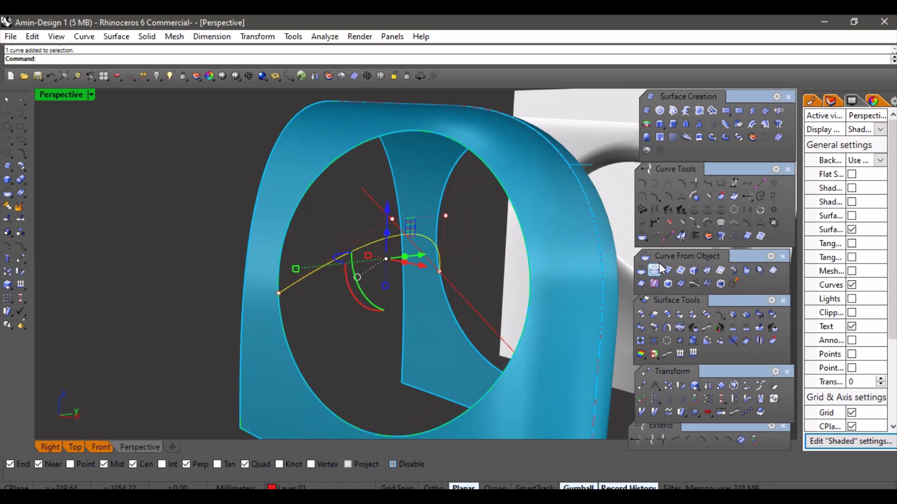
click(668, 210)
text(6)
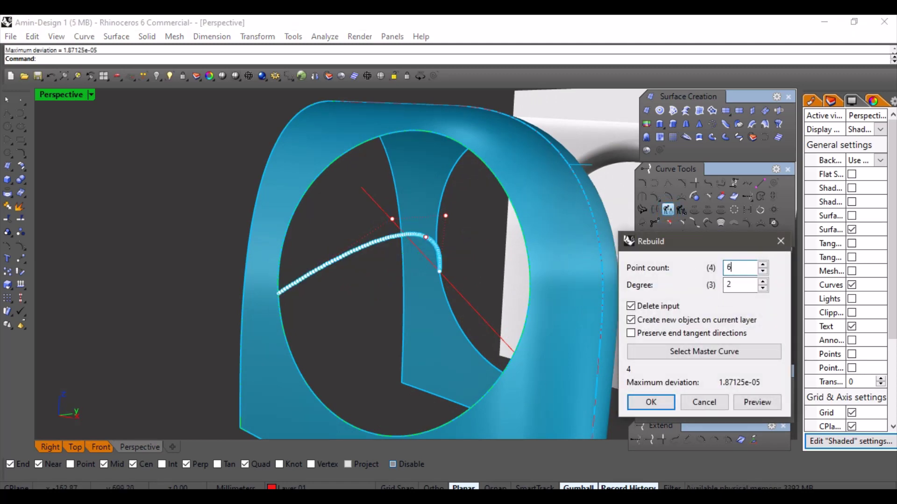
right_drag(379, 268, 349, 274)
click(658, 403)
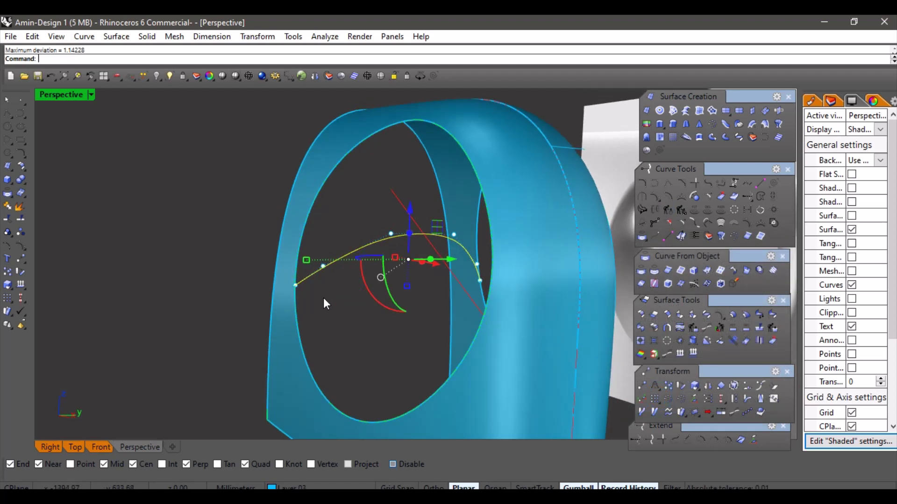
Scale the two control points next to the arched curve's ends slightly closer together along the body's depth
drag(330, 265, 331, 265)
right_drag(394, 284, 446, 275)
scroll(404, 294, up, 4)
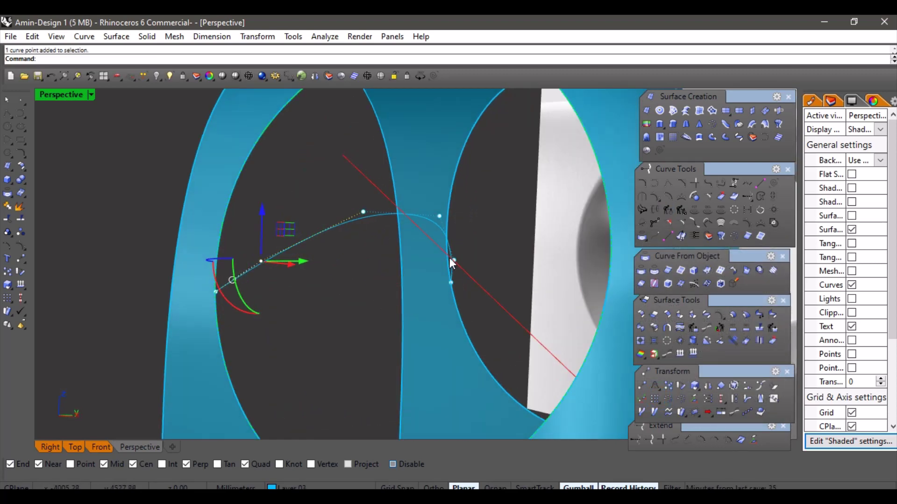
click(450, 260)
click(496, 294)
right_drag(497, 294, 434, 270)
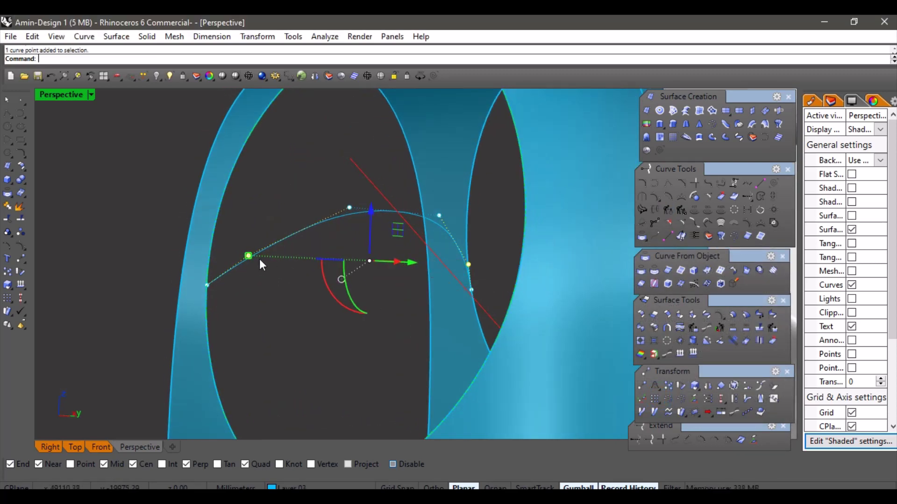
mouse_move(249, 256)
mouse_down()
mouse_move(266, 258)
mouse_move(256, 256)
mouse_up()
right_drag(392, 344, 376, 264)
scroll(363, 236, up, 4)
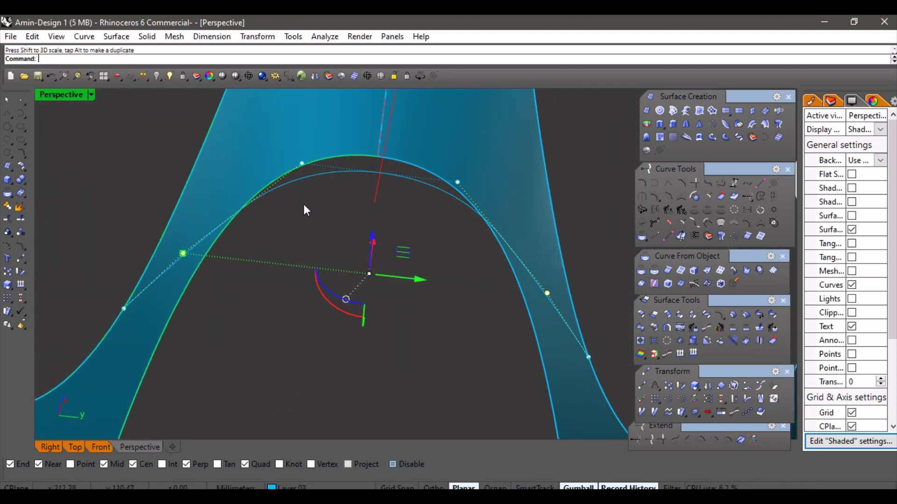
Scale the arched curve's two middle control points closer together along the body's depth to tighten the peak
drag(416, 183, 488, 155)
right_drag(374, 187, 358, 192)
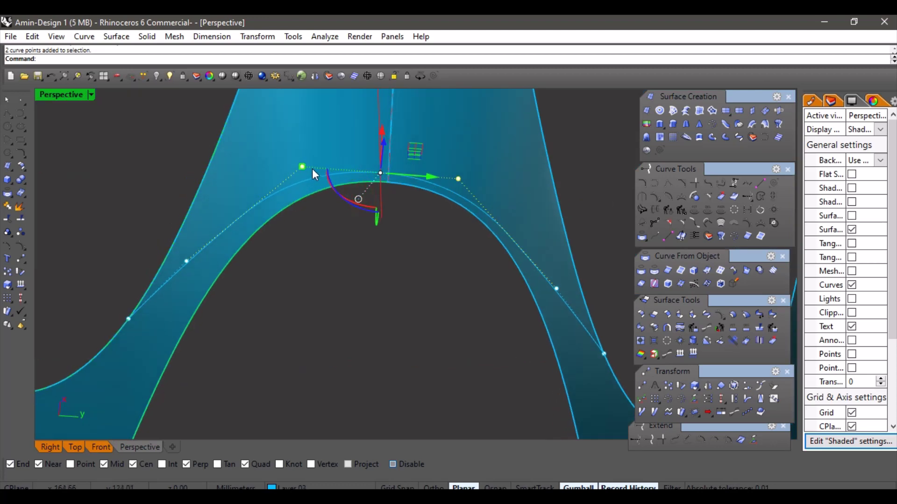
drag(304, 167, 318, 164)
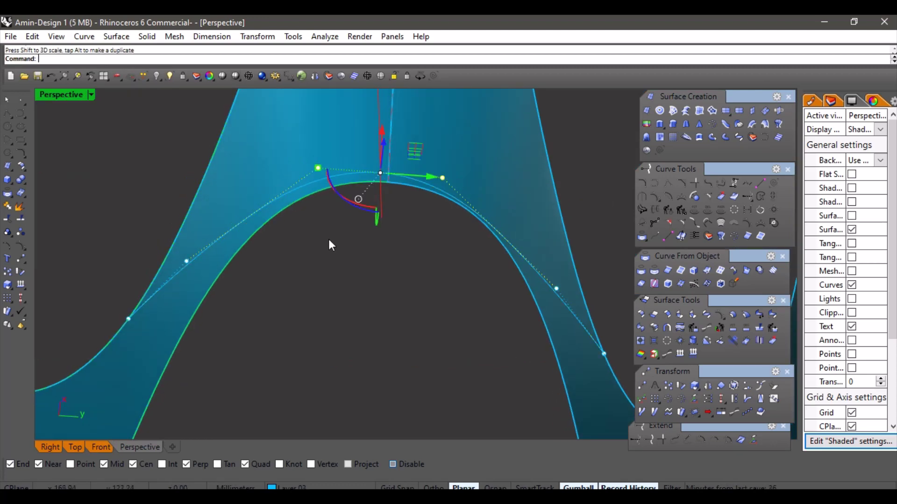
click(338, 282)
scroll(329, 231, down, 6)
right_drag(329, 230, 260, 208)
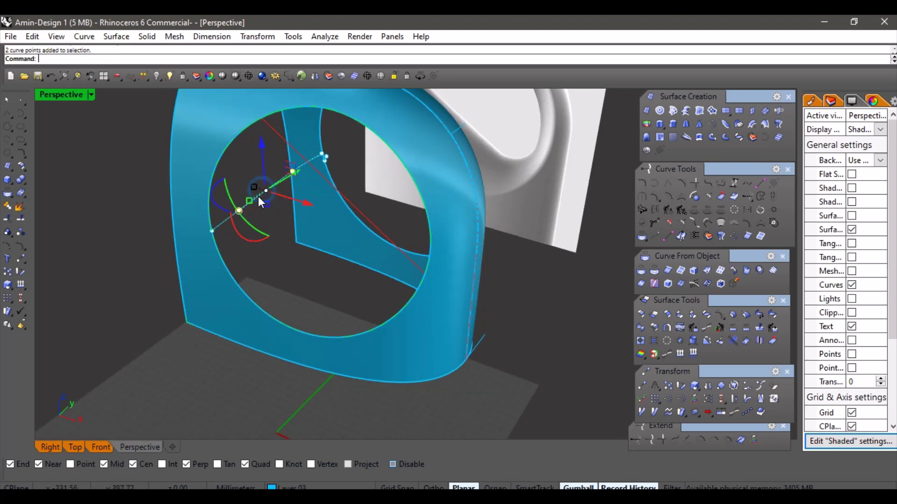
Turn off the arched curve's control points and put the curve on Layer 04 as the current layer
click(282, 487)
click(299, 452)
right_drag(295, 405, 253, 335)
click(253, 335)
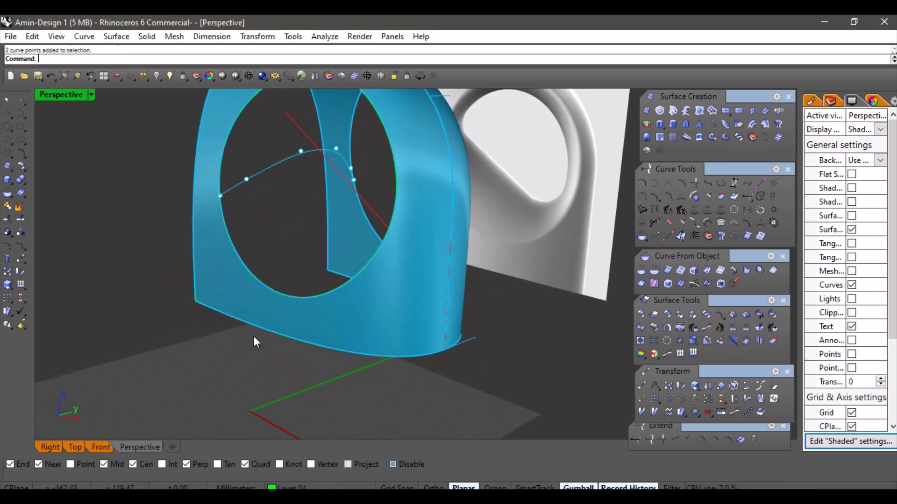
shift+right_drag(527, 271, 534, 311)
right_click(655, 211)
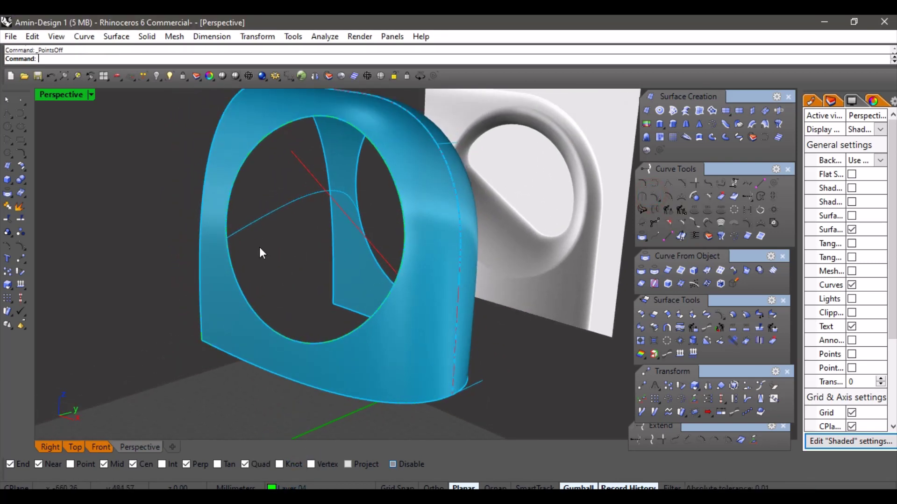
right_click(282, 487)
click(293, 449)
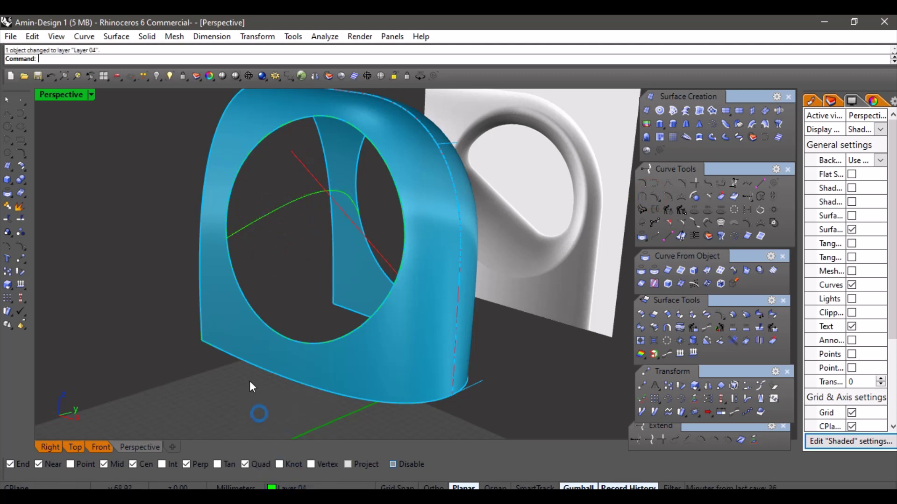
Copy the arched curve by its front endpoint about 140 mm onto the lower part of the front opening's edge
right_drag(249, 380, 360, 246)
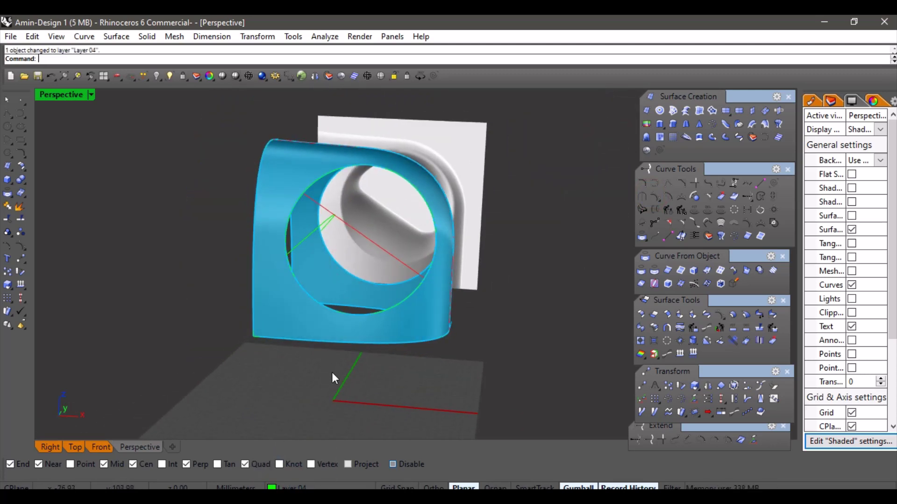
right_drag(321, 290, 339, 227)
scroll(339, 227, up, 2)
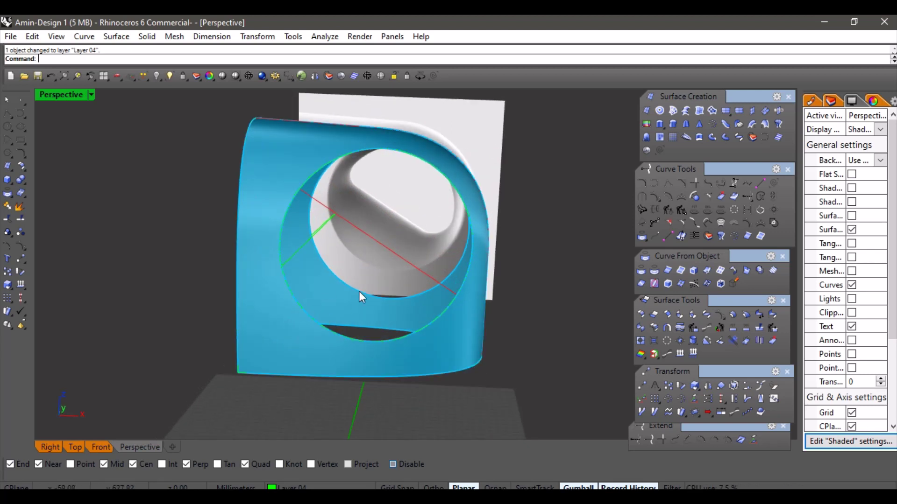
right_drag(360, 295, 342, 262)
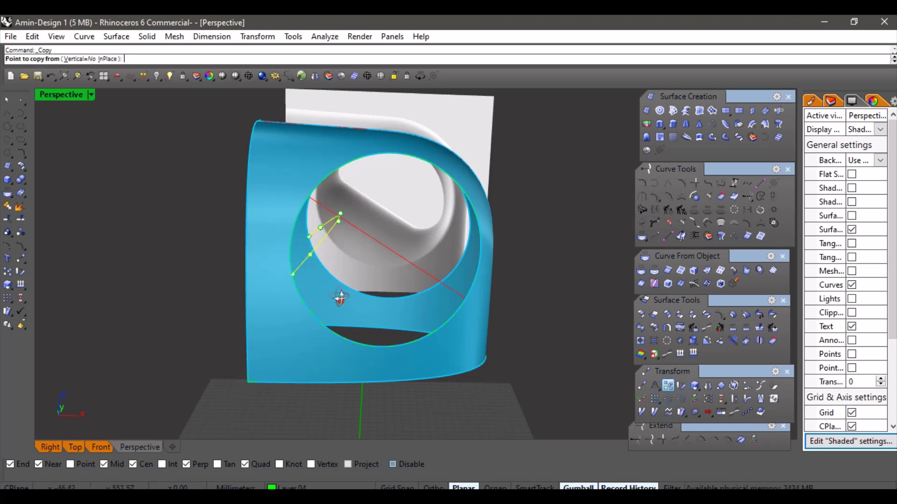
scroll(340, 297, up, 6)
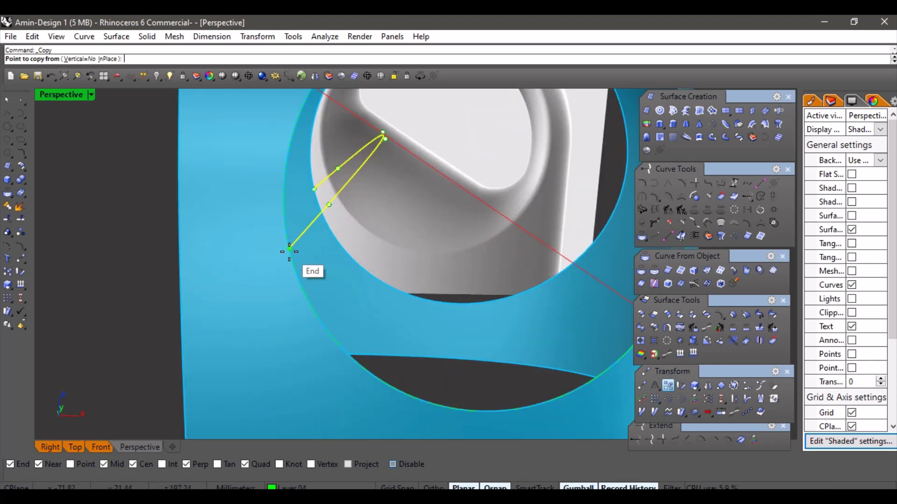
click(290, 252)
scroll(365, 310, down, 5)
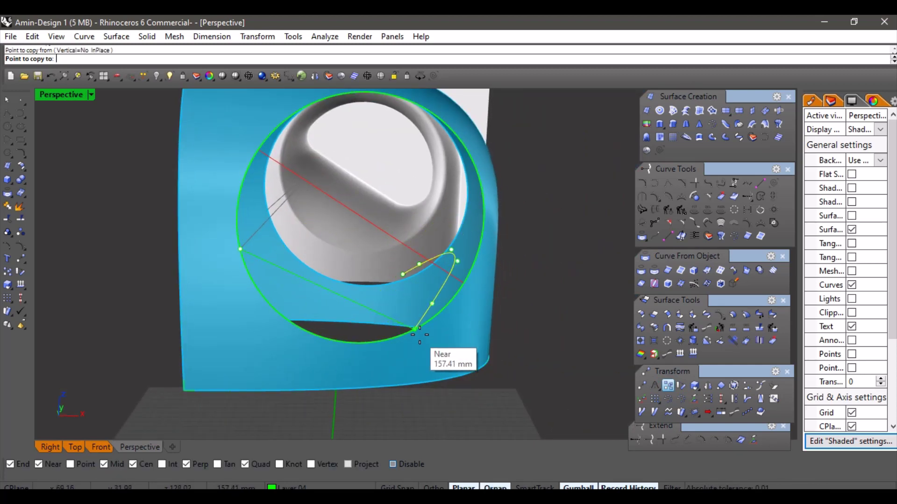
right_drag(456, 316, 437, 320)
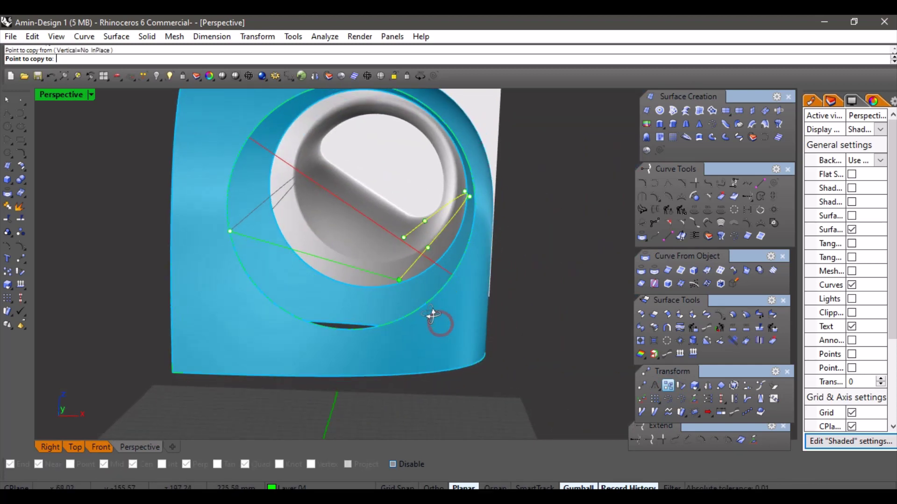
click(99, 447)
scroll(360, 327, up, 6)
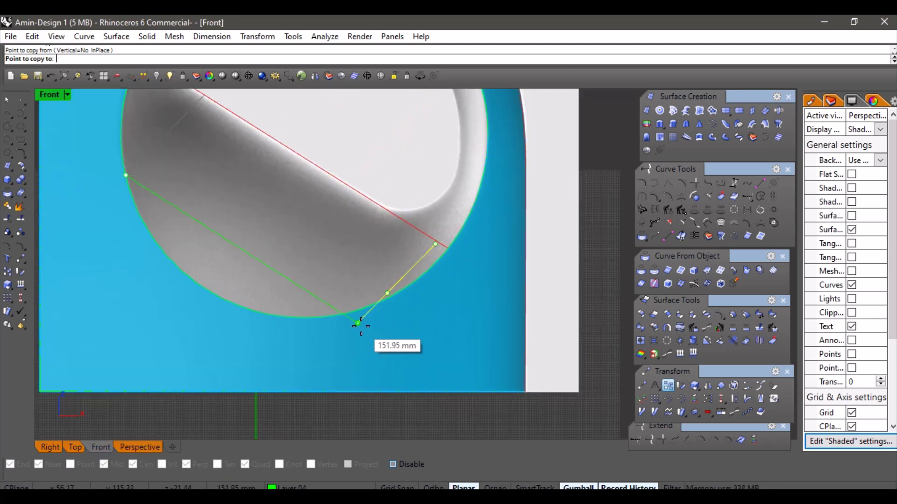
key(alt)
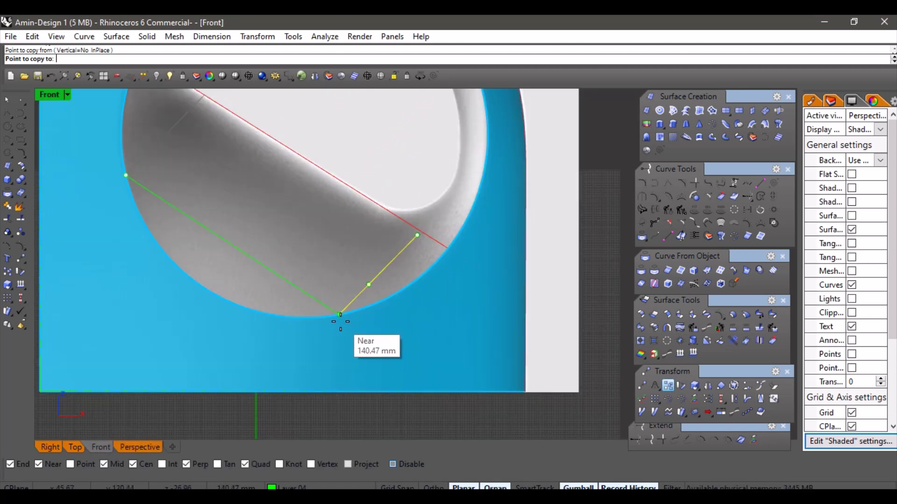
click(344, 320)
key(Return)
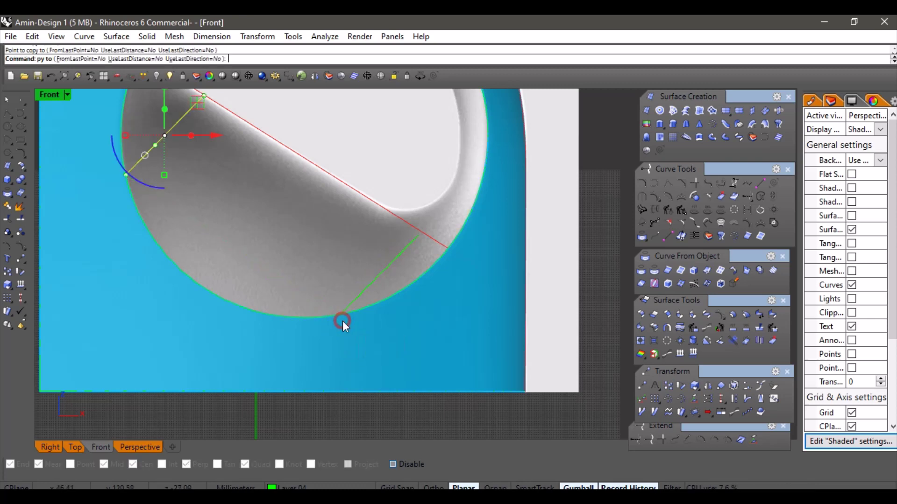
Rotate a copy of the lower arched curve counterclockwise about its front endpoint and delete the unrotated one
click(369, 290)
key(Return)
right_drag(369, 282, 341, 290)
scroll(413, 324, up, 2)
click(681, 388)
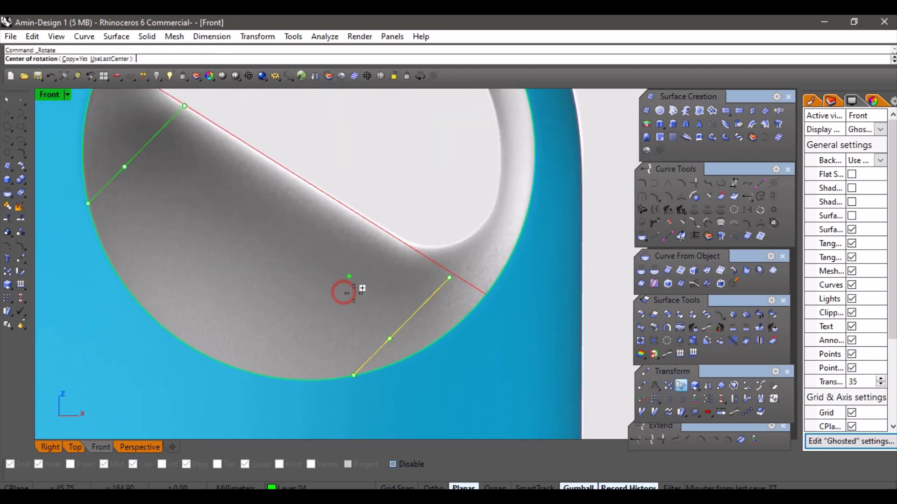
click(354, 376)
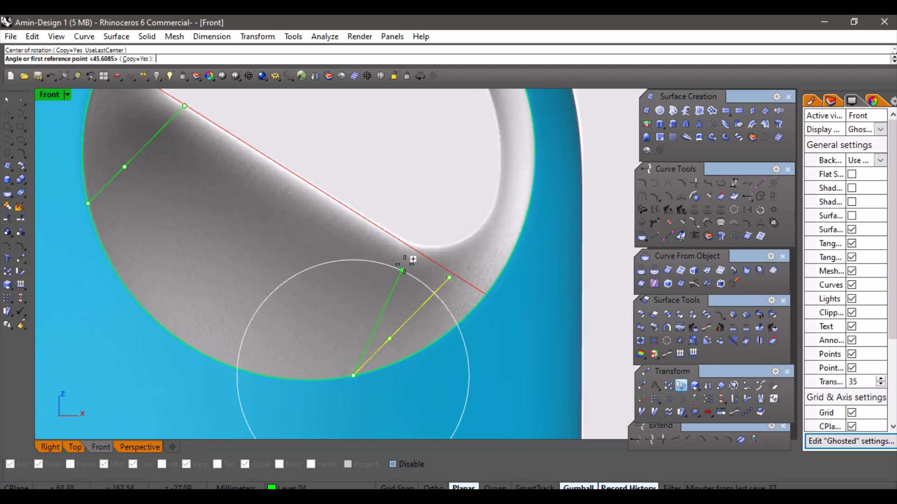
click(450, 277)
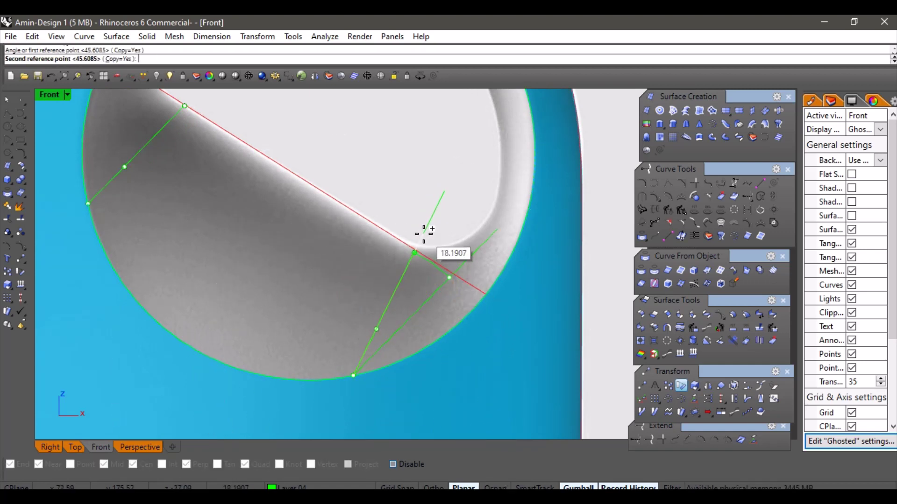
scroll(423, 233, down, 2)
click(391, 226)
scroll(401, 262, down, 3)
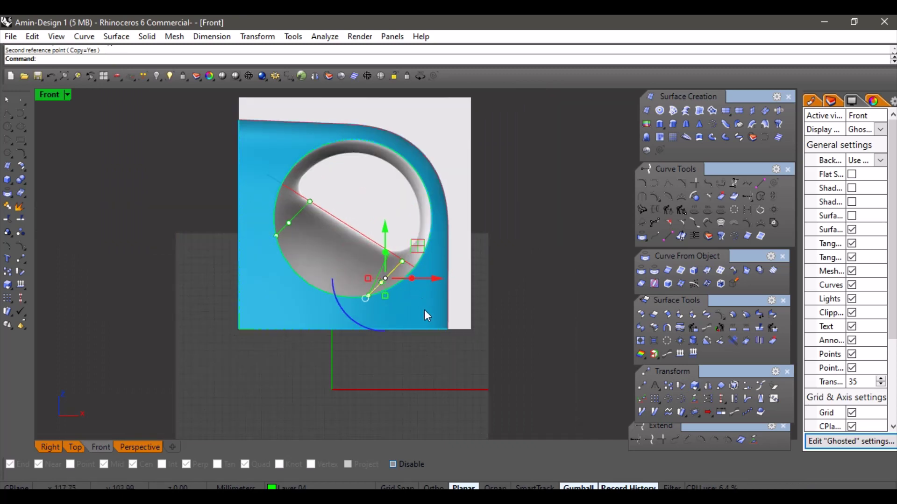
right_drag(369, 303, 386, 314)
click(141, 448)
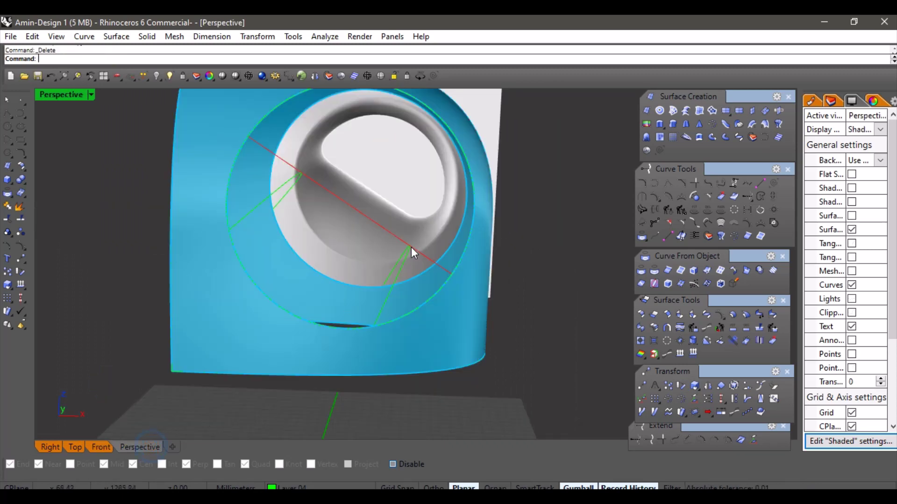
Move the lower arched curve's two rear control points together so its rear end lies on the rear opening's edge
right_drag(411, 248, 277, 295)
click(422, 335)
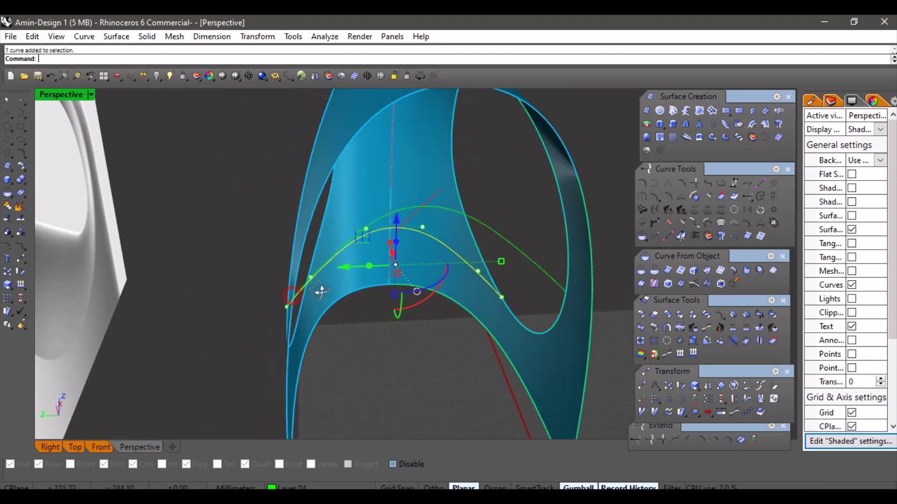
scroll(277, 295, up, 5)
right_drag(295, 241, 359, 247)
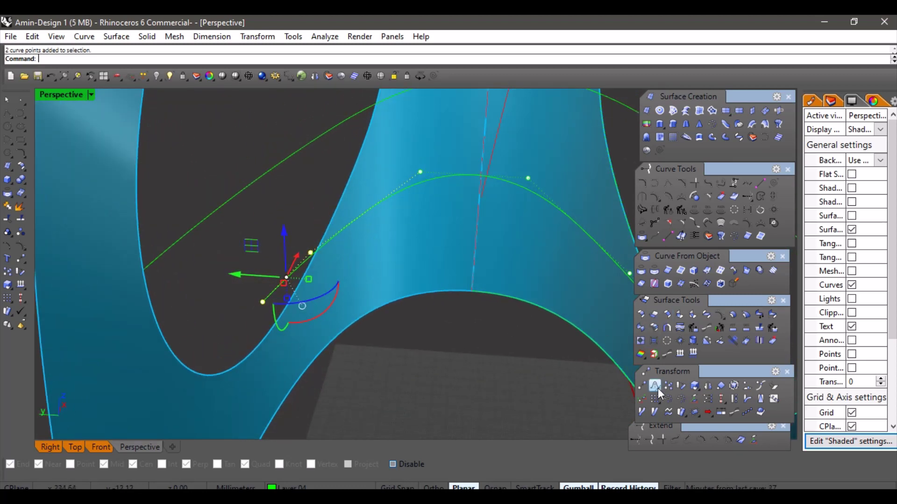
click(641, 386)
scroll(261, 302, up, 2)
click(260, 303)
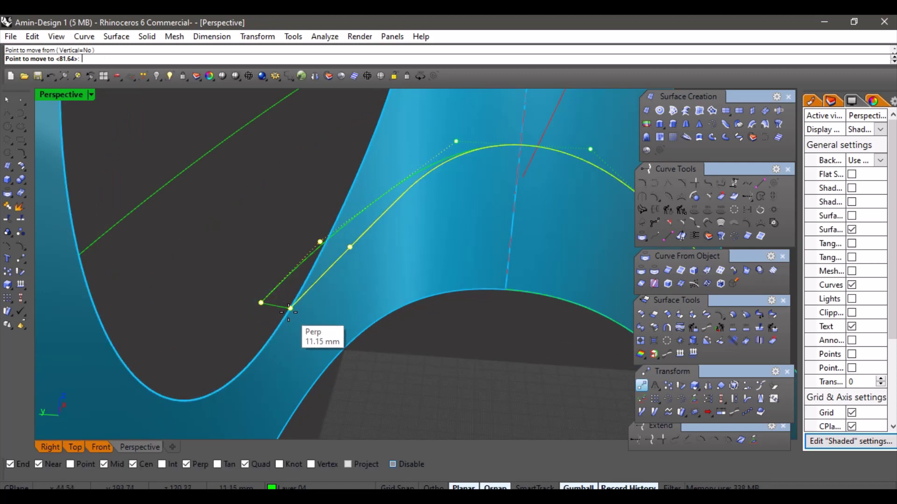
click(284, 315)
right_click(286, 313)
scroll(285, 313, down, 6)
right_drag(288, 312, 303, 285)
scroll(476, 296, down, 3)
right_click(478, 298)
right_drag(412, 334, 356, 294)
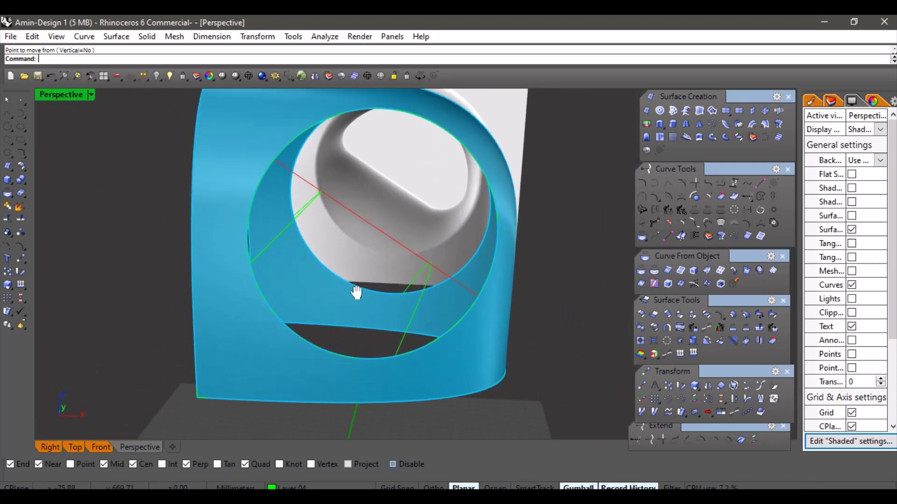
Delete the straight diagonal guide line that crosses the circular opening
click(101, 447)
right_drag(354, 282, 334, 303)
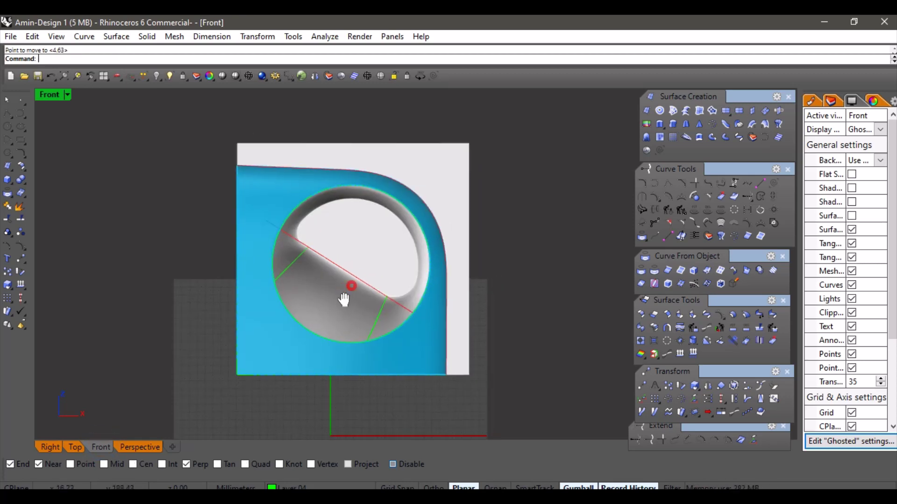
click(138, 447)
right_drag(274, 281, 323, 246)
click(321, 240)
key(Delete)
right_drag(362, 271, 383, 230)
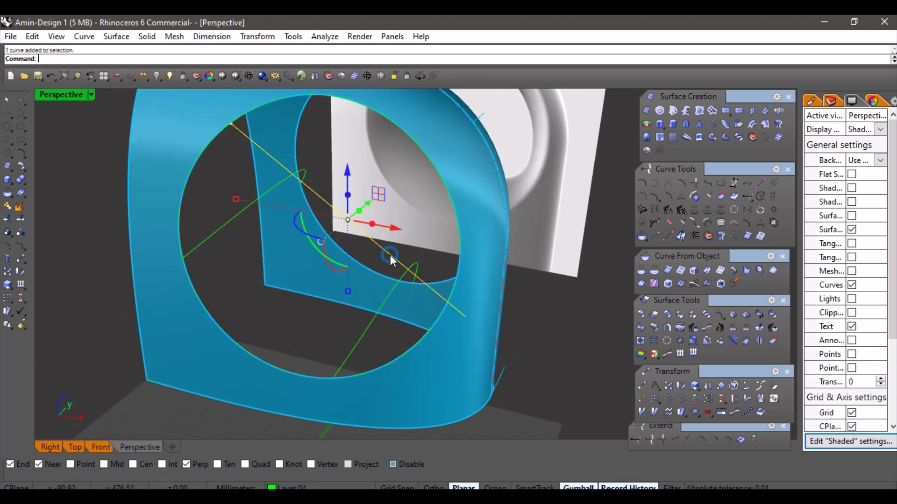
click(104, 447)
scroll(209, 329, up, 3)
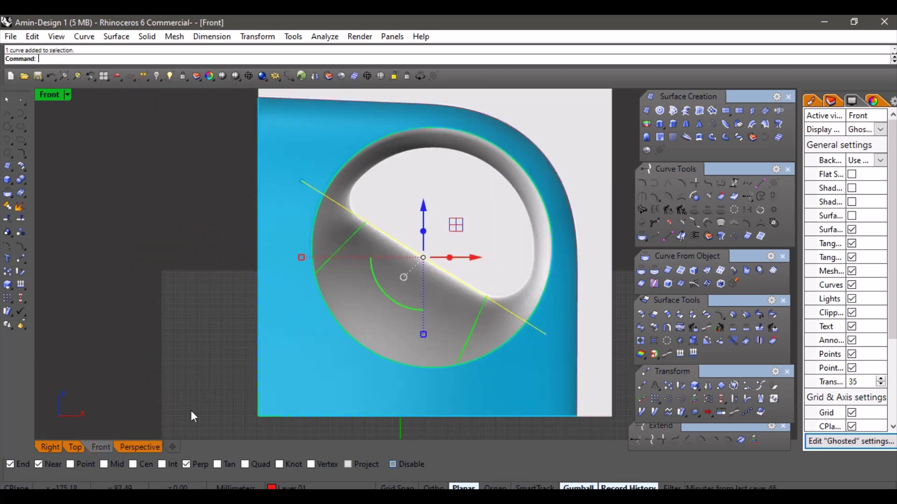
click(140, 447)
key(Delete)
Inspect the existing curve around the front opening and its control points
right_drag(276, 325, 385, 293)
scroll(320, 270, up, 3)
right_drag(320, 270, 370, 316)
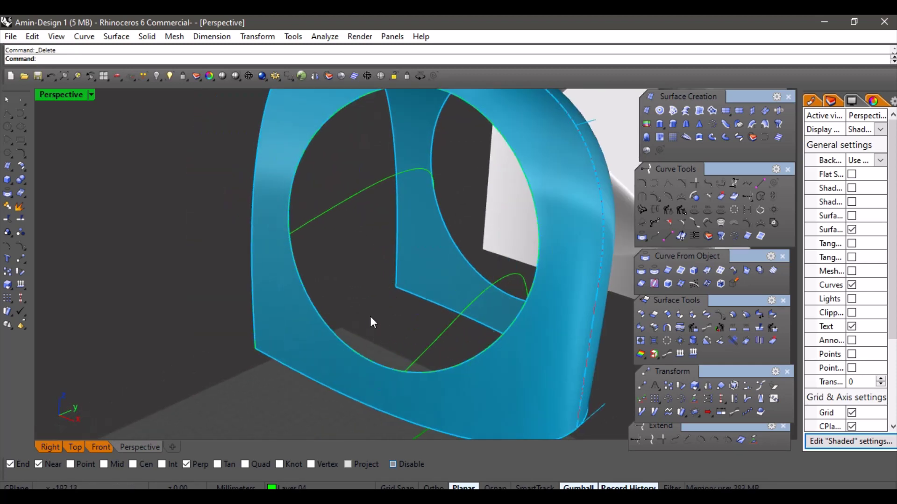
click(347, 348)
click(397, 376)
right_drag(397, 376, 470, 330)
click(450, 275)
click(428, 324)
click(443, 368)
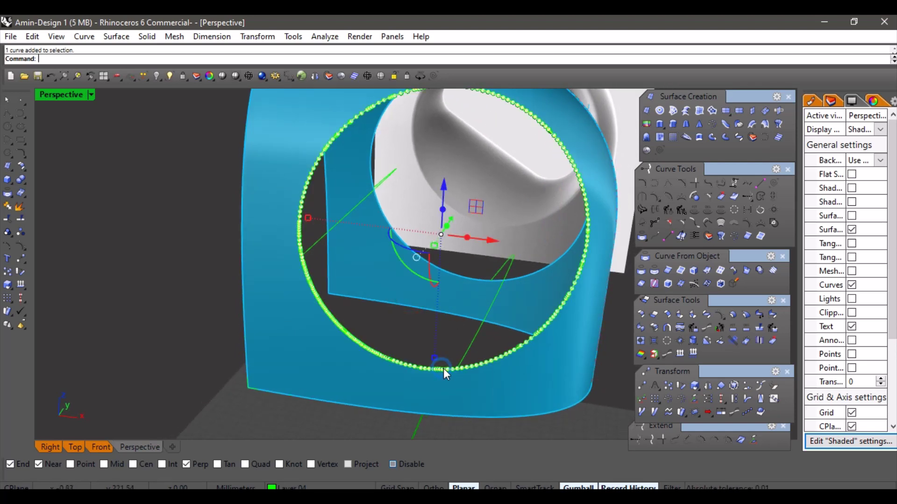
key(Escape)
Duplicate the rear opening's surface edge as a curve on the current layer
click(668, 270)
click(435, 268)
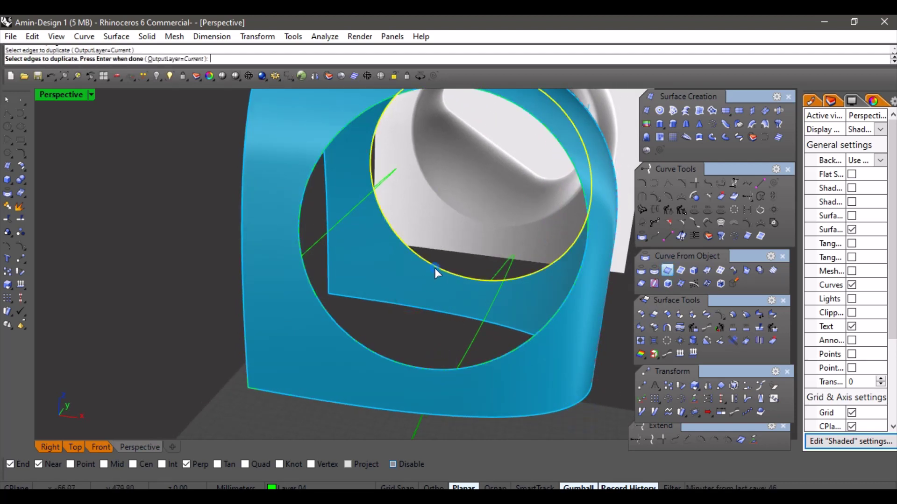
key(Return)
Delete the front opening curve's upper portion with DeleteSubCrv, keeping the lower-left arc between the two arched curves' front ends
right_drag(408, 332, 641, 356)
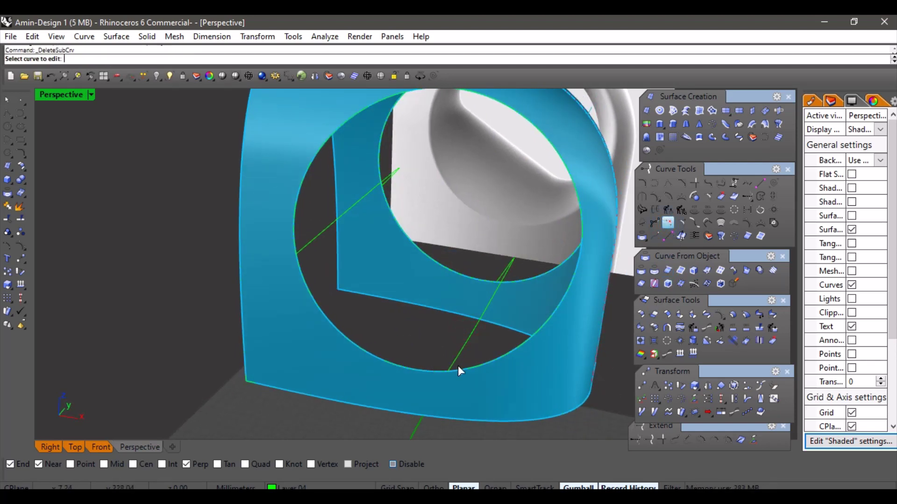
click(472, 367)
click(460, 381)
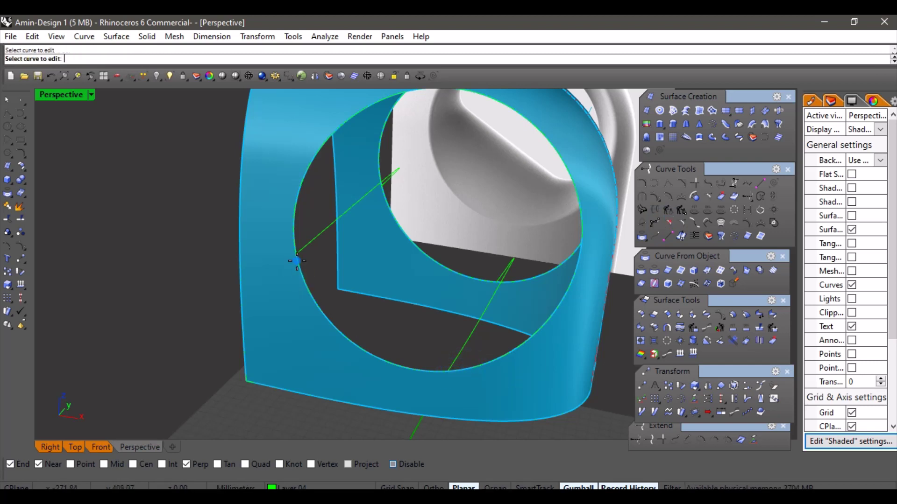
click(297, 261)
click(294, 236)
click(298, 254)
Cut the rear opening curve with DeleteSubCrv, keeping only the lower arc between the two arched curves' rear ends
right_drag(374, 248, 342, 247)
right_click(375, 234)
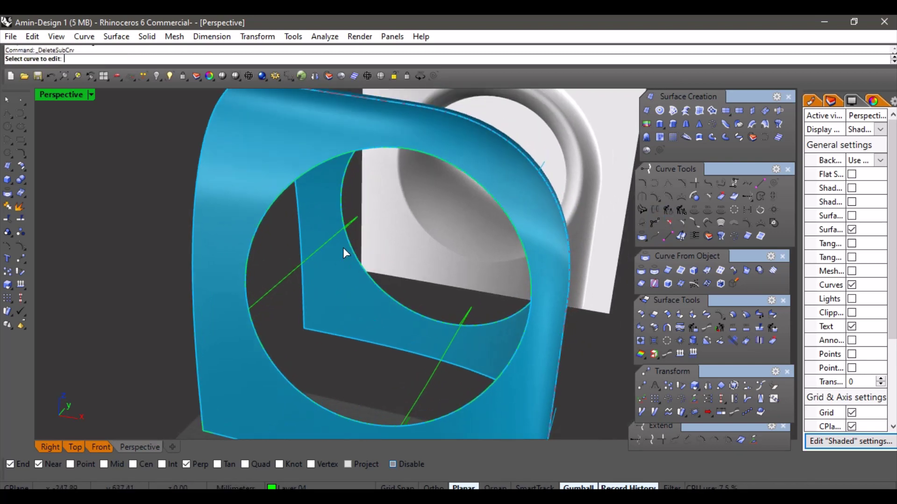
scroll(345, 245, up, 6)
click(351, 240)
click(351, 234)
click(347, 218)
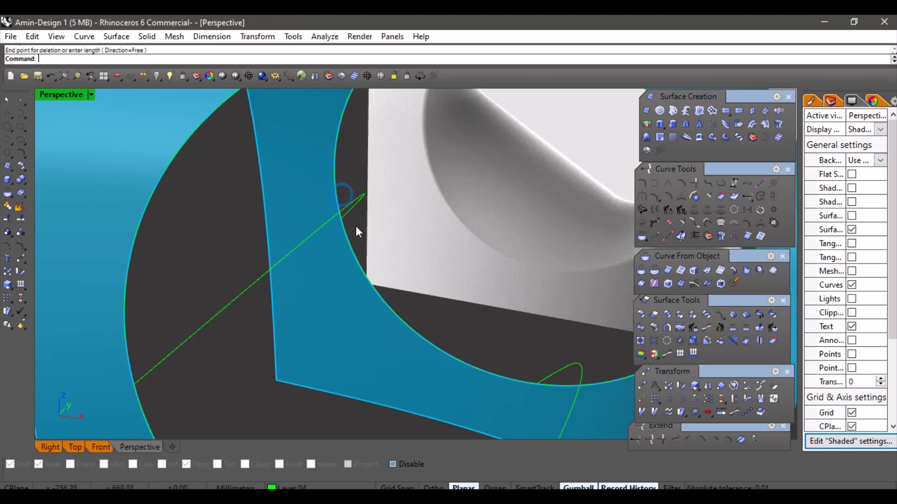
scroll(356, 231, down, 3)
click(437, 344)
right_drag(437, 345, 428, 330)
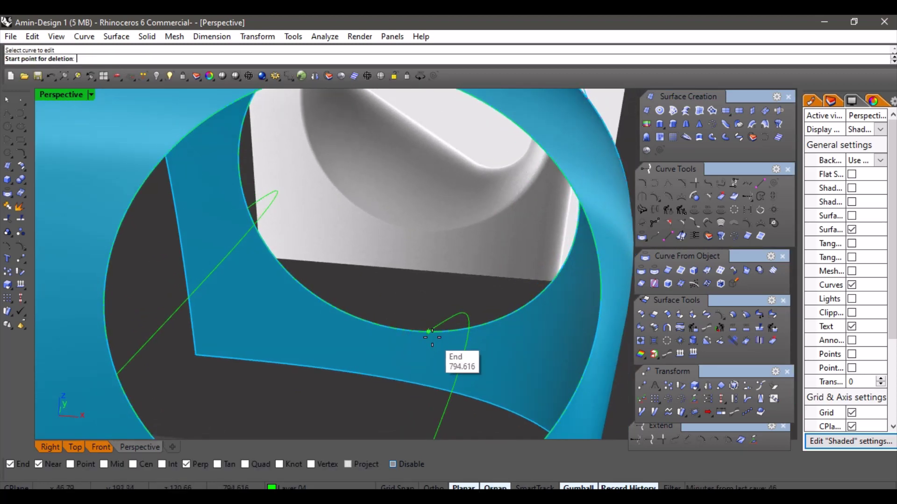
click(428, 331)
scroll(422, 312, down, 8)
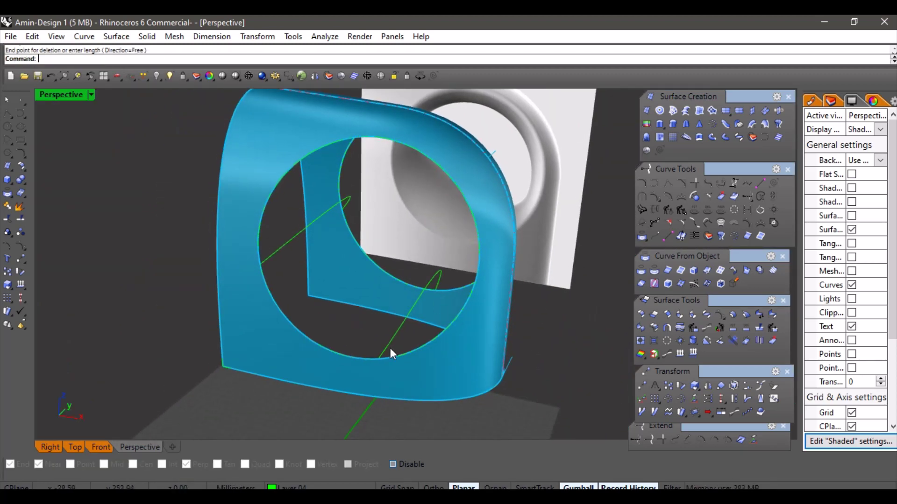
Make Layer 01 the current layer
click(285, 487)
click(316, 409)
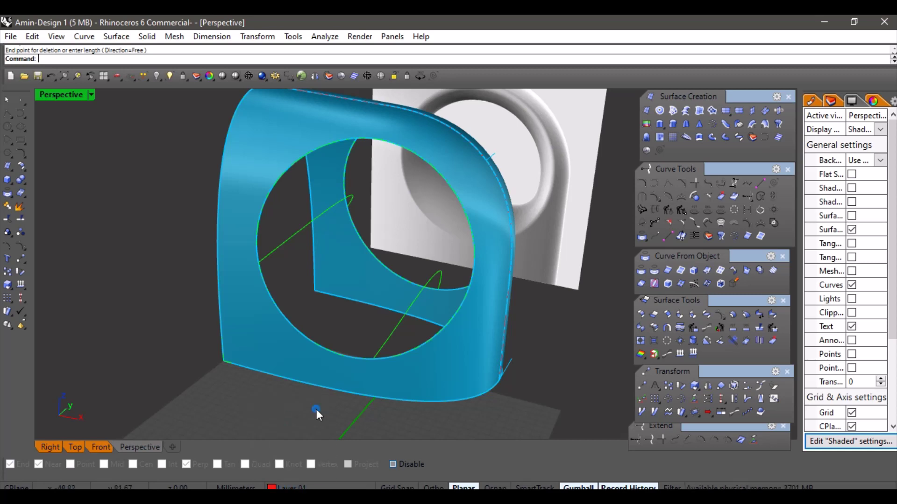
right_drag(430, 396, 516, 299)
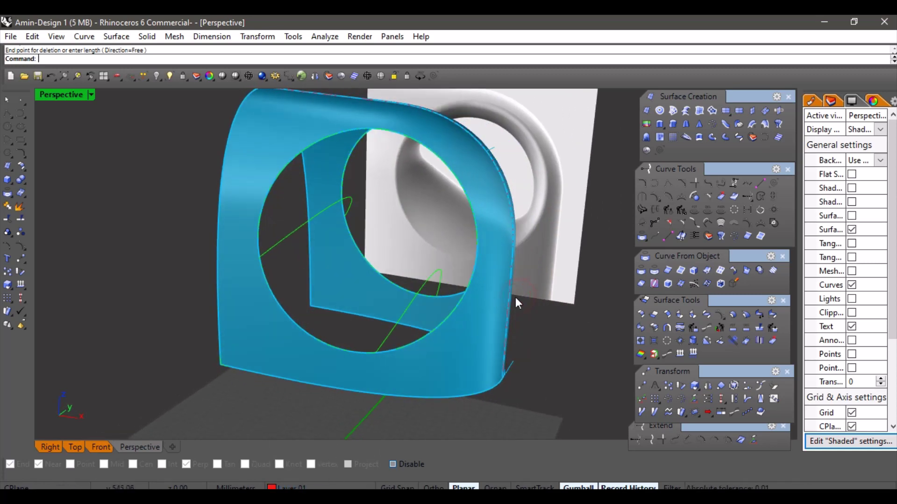
Try a two-rail sweep of the two arched curves along the lower arcs of the front and rear openings
click(762, 131)
scroll(292, 331, up, 5)
click(280, 366)
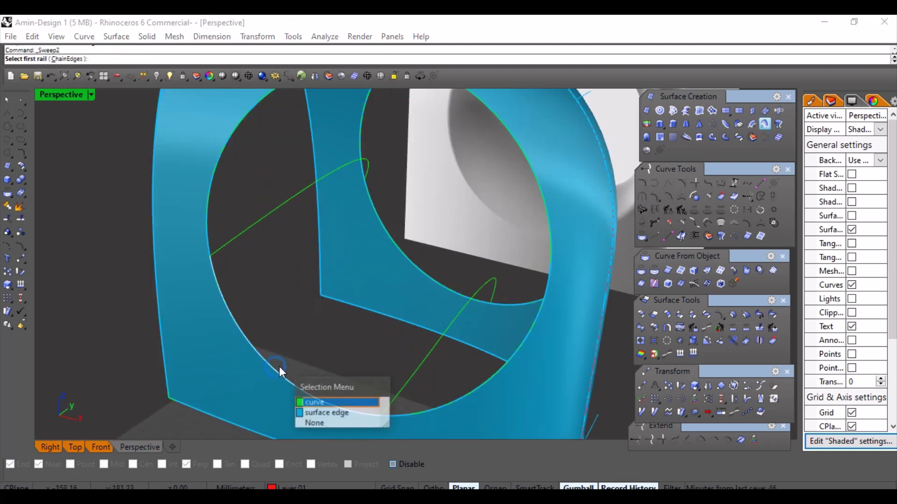
click(327, 402)
click(440, 285)
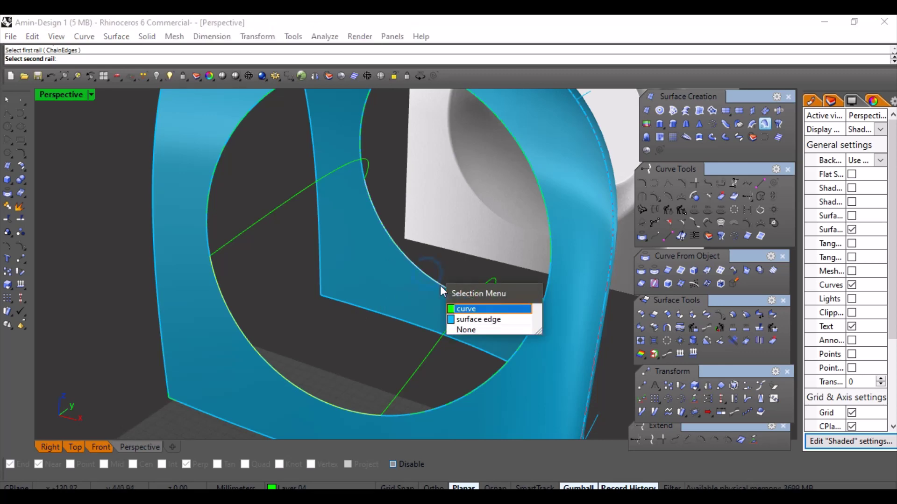
click(463, 306)
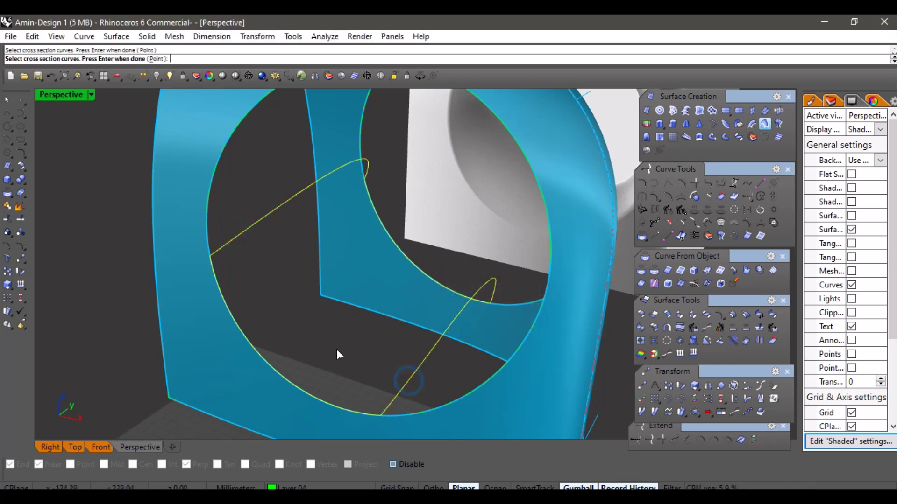
key(Return)
right_drag(341, 331, 368, 275)
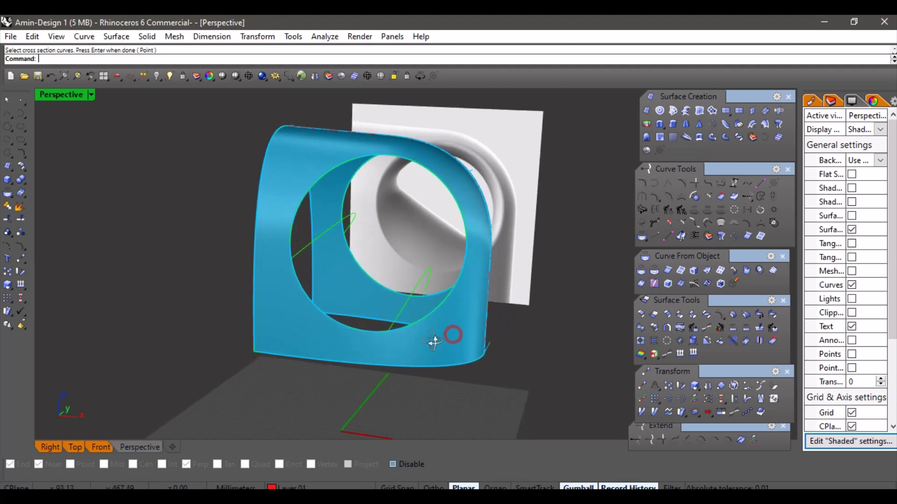
Draw a straight polyline connecting the peaks of the two arched curves, with Mid and Quad snaps enabled
scroll(596, 381, up, 3)
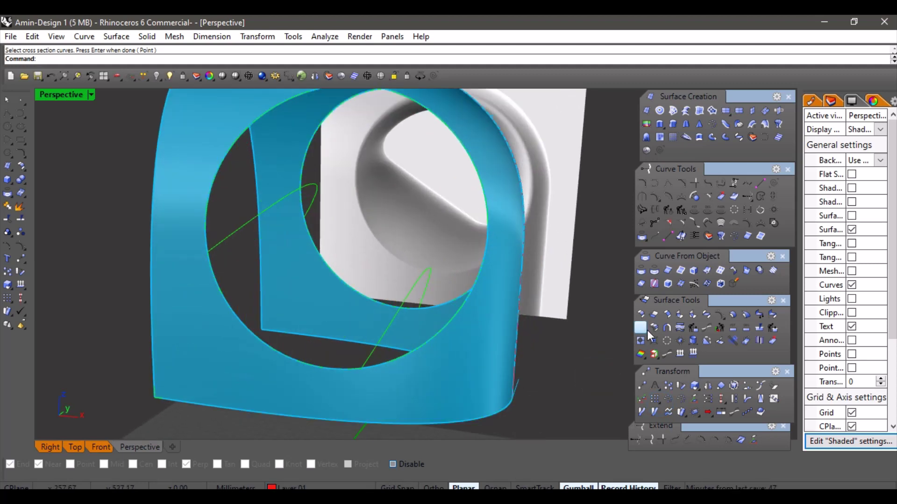
right_drag(533, 238, 280, 224)
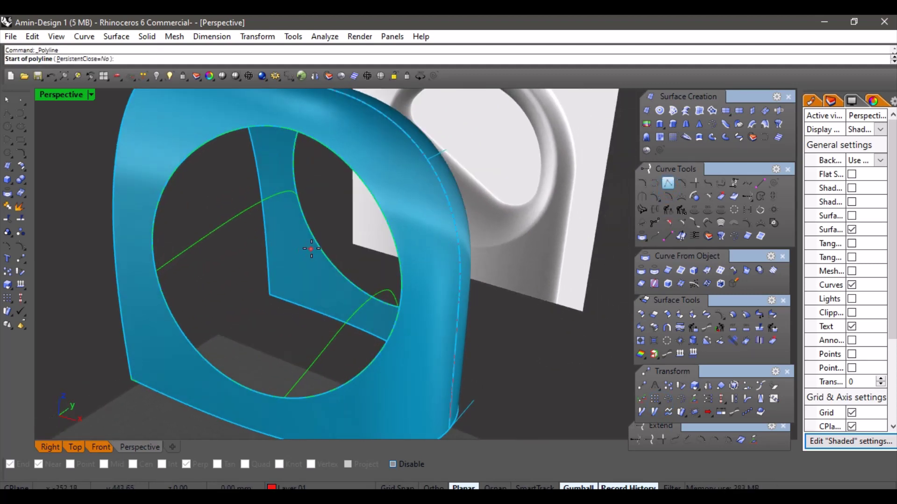
scroll(277, 198, up, 5)
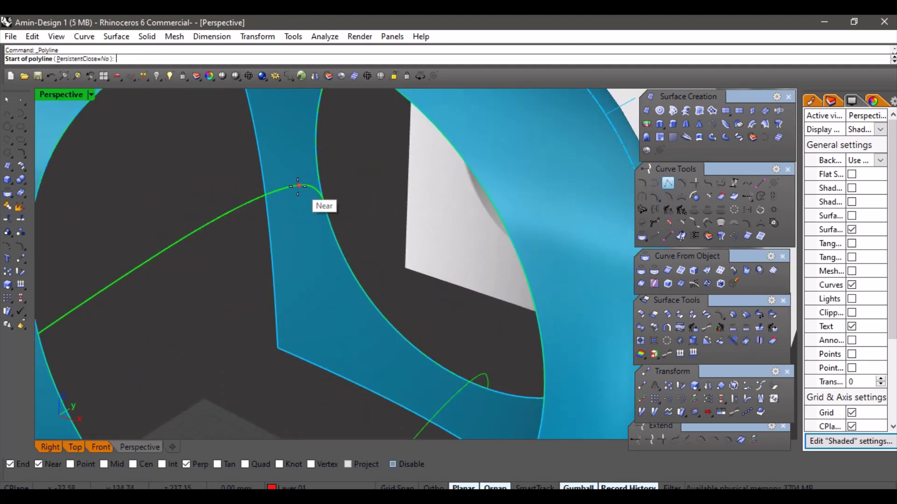
key(alt+c)
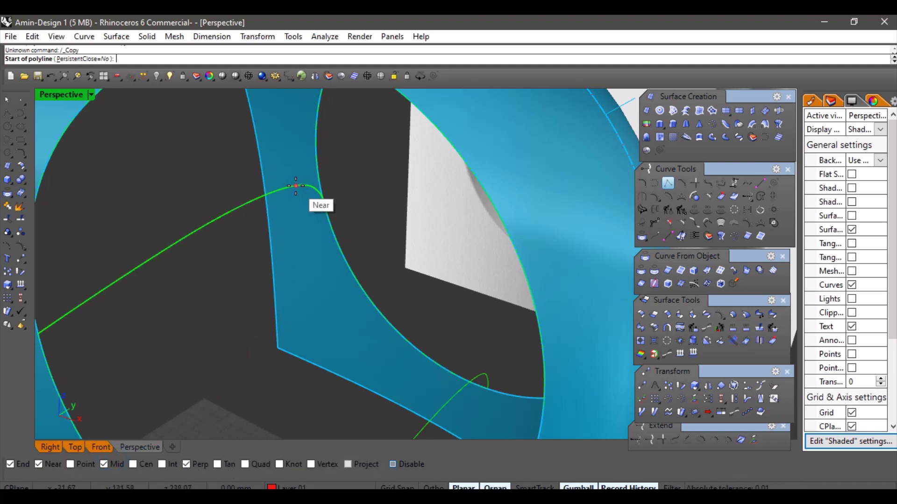
right_drag(291, 236, 261, 224)
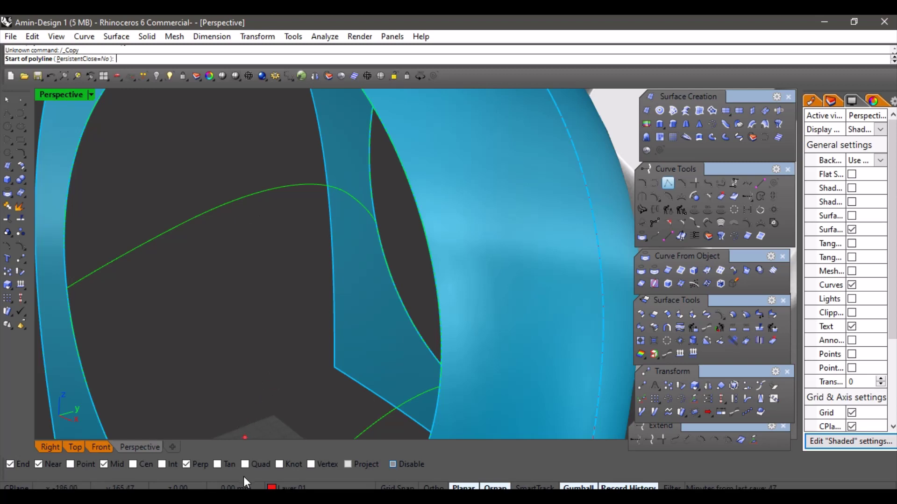
click(287, 186)
right_drag(287, 185, 295, 346)
click(479, 339)
right_click(294, 346)
right_drag(318, 288, 296, 266)
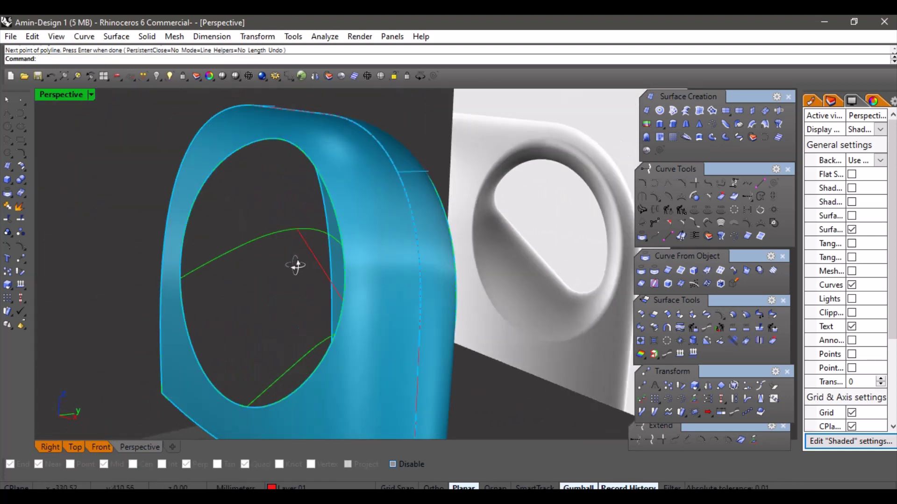
Create a network surface from the two lower arcs, the two arched curves and the connecting line, with 0.001 tolerances and Position edge matching
right_drag(227, 264, 347, 311)
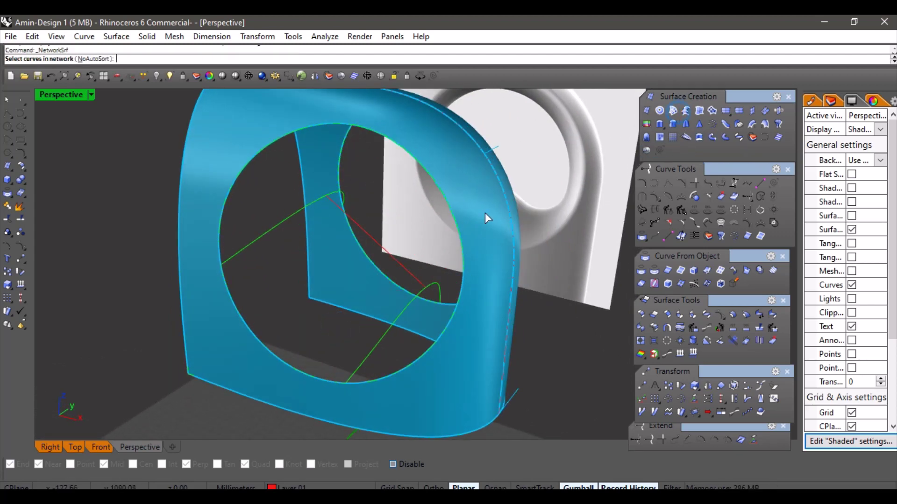
click(321, 378)
click(367, 410)
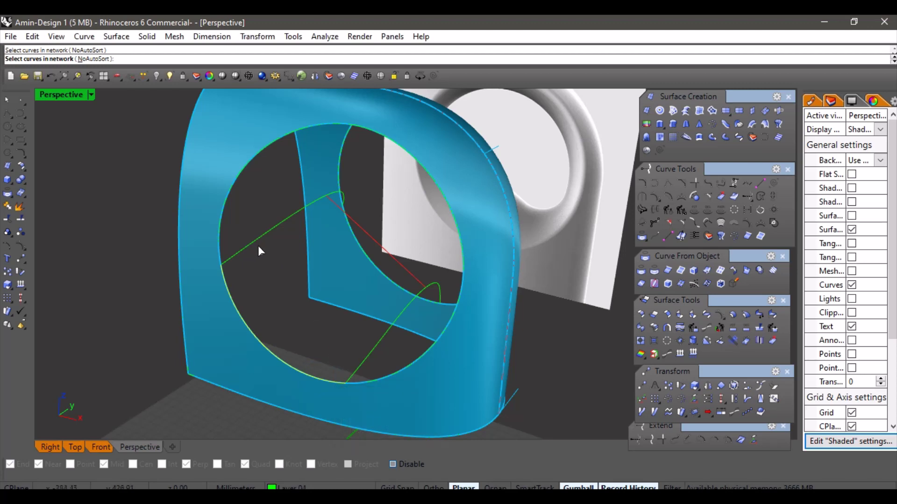
click(392, 275)
click(431, 307)
key(Return)
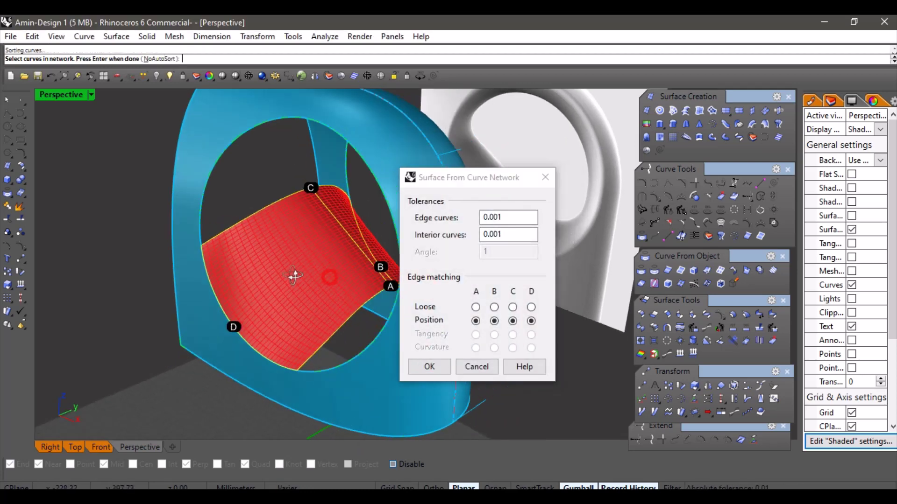
right_drag(328, 276, 275, 297)
key(Return)
scroll(281, 264, down, 5)
right_drag(242, 225, 520, 257)
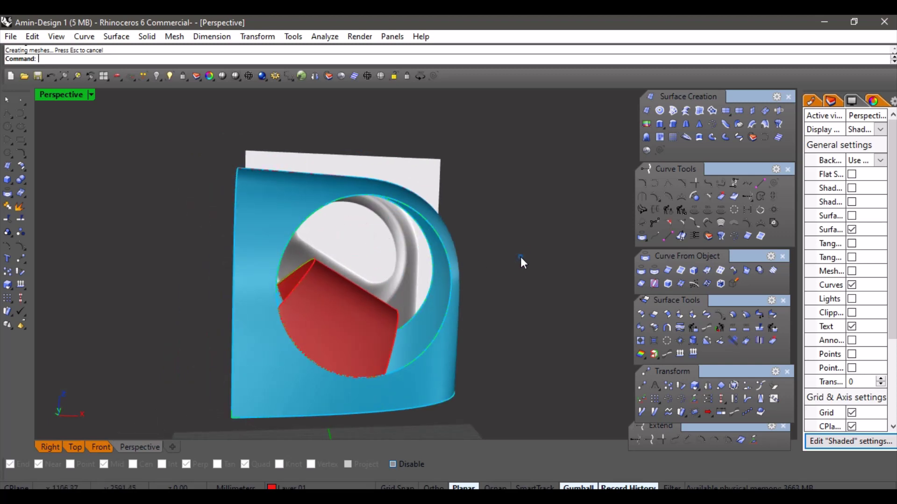
Draw an interpolated curve across the opening's upper-right wall, from the front edge to the rear edge
click(656, 182)
right_drag(420, 243, 347, 250)
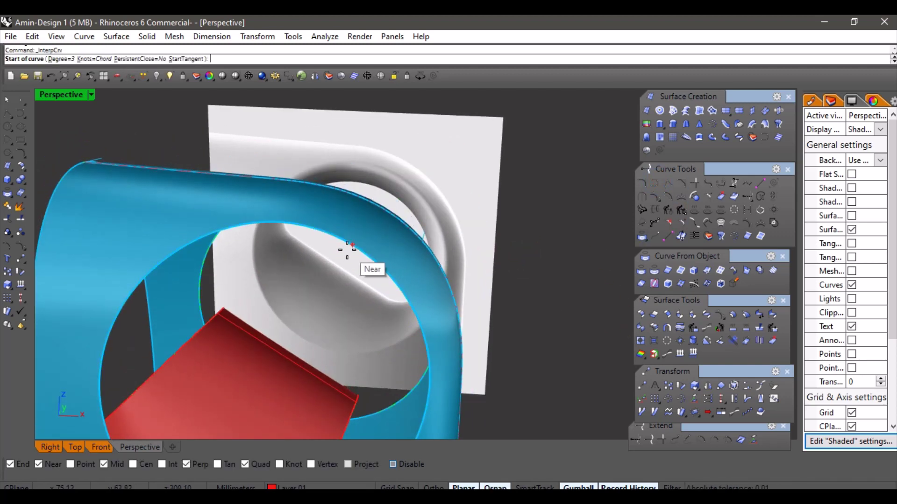
click(347, 250)
scroll(491, 201, up, 5)
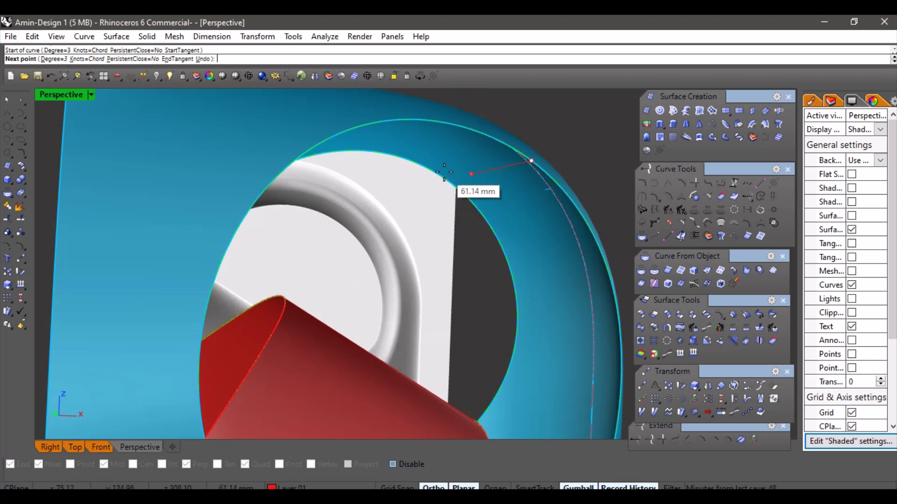
scroll(444, 172, up, 3)
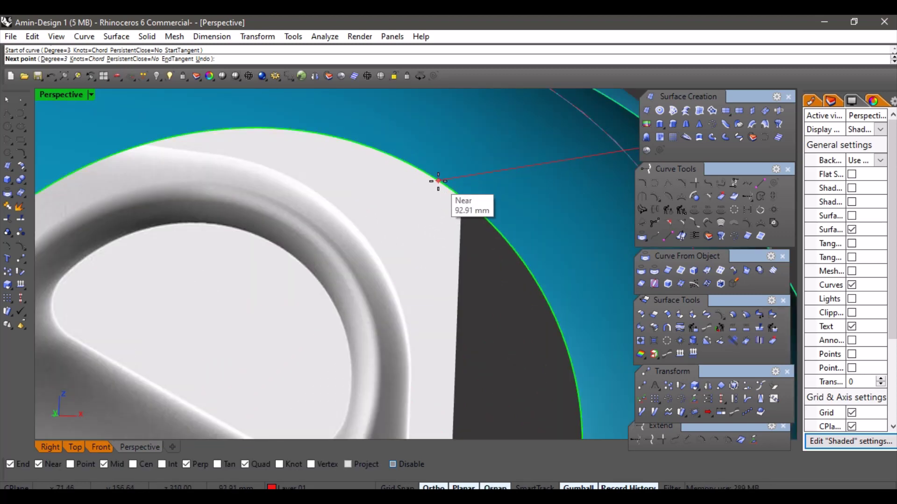
click(438, 180)
scroll(436, 200, down, 2)
key(Return)
scroll(413, 215, down, 5)
Try bowing the cross curve inward by moving its middle control points in the Front view, and delete the curve
right_drag(413, 215, 397, 164)
scroll(407, 217, up, 3)
drag(397, 153, 386, 206)
right_drag(470, 195, 237, 338)
click(100, 447)
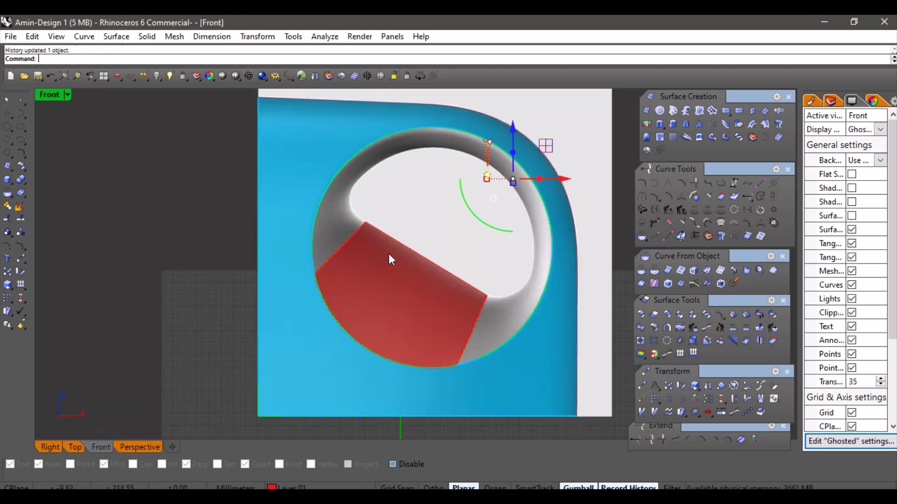
scroll(436, 217, up, 8)
drag(522, 236, 464, 204)
scroll(465, 204, down, 10)
scroll(422, 224, up, 4)
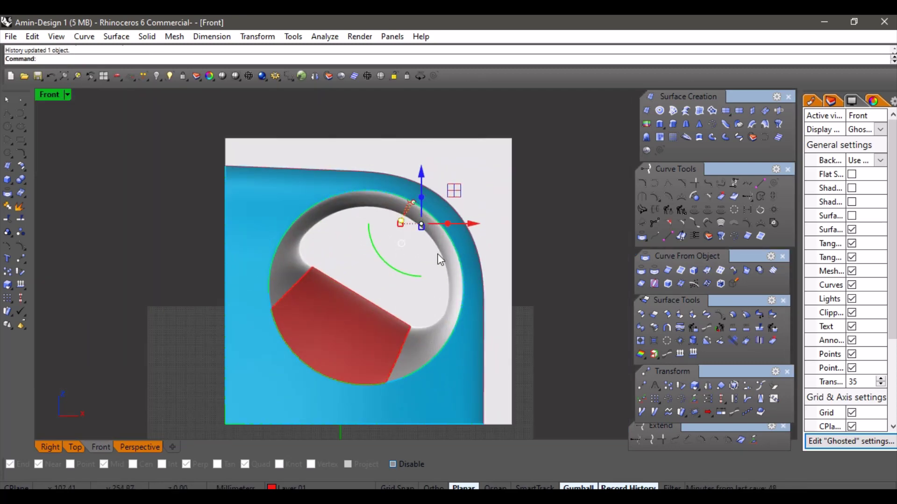
click(137, 447)
right_drag(241, 243, 285, 158)
scroll(374, 252, up, 5)
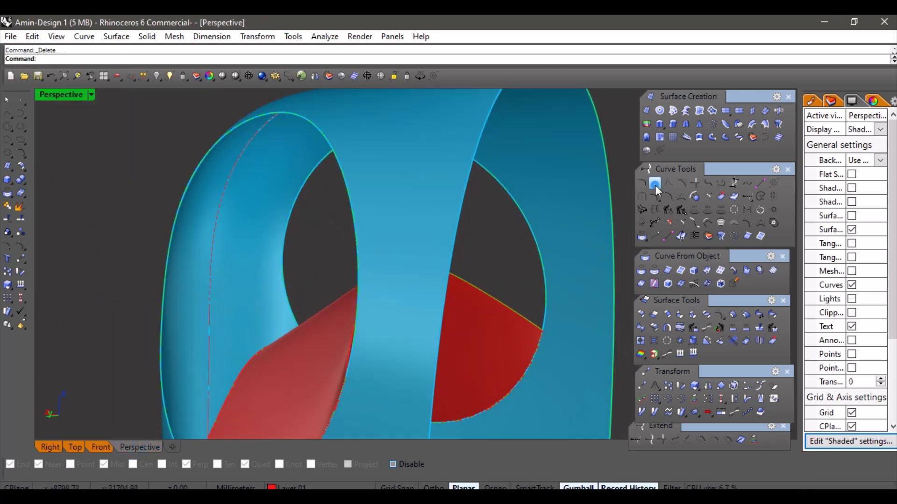
Draw a new interpolated curve between the front and rear edges of the opening on its upper-right side
click(655, 186)
right_drag(86, 220, 281, 223)
scroll(310, 224, down, 5)
right_drag(444, 190, 244, 212)
right_drag(554, 240, 360, 232)
scroll(372, 210, up, 5)
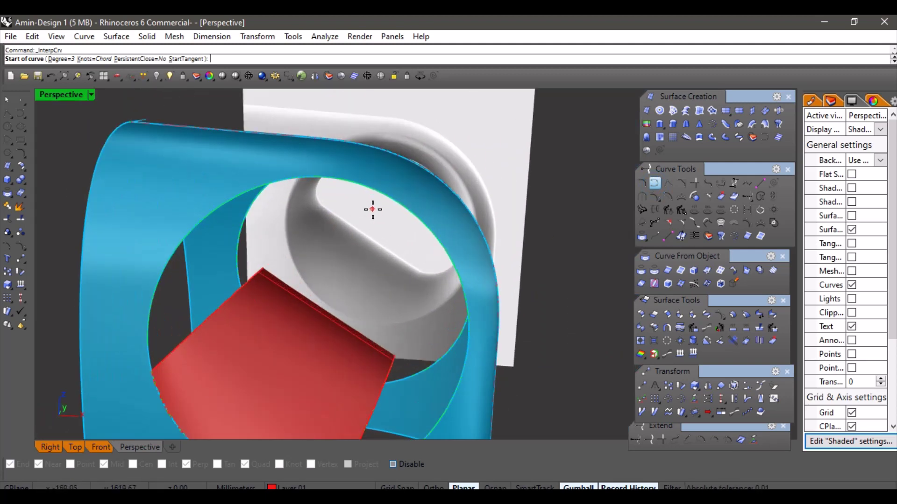
click(394, 208)
right_drag(394, 207, 232, 303)
click(254, 253)
right_click(258, 253)
Bow the new cross curve inward by moving its two interior control points to the reference image's inner rim in the Front view
click(259, 251)
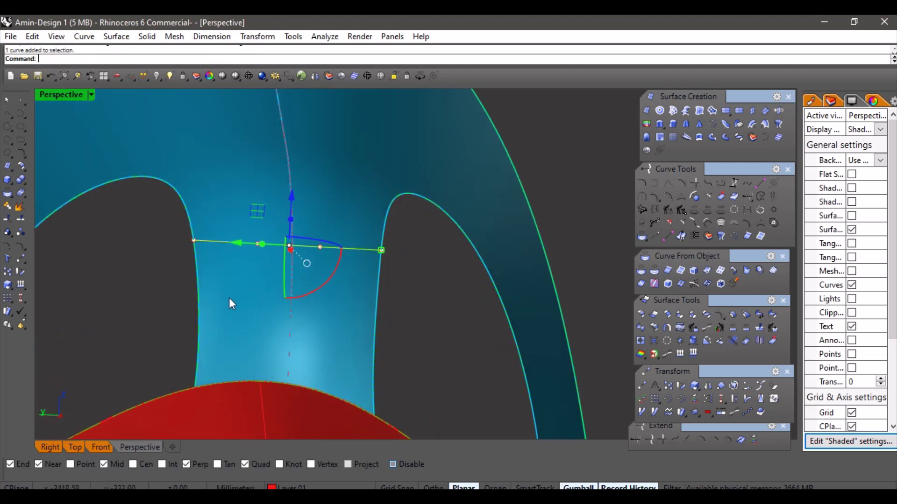
drag(192, 338, 327, 228)
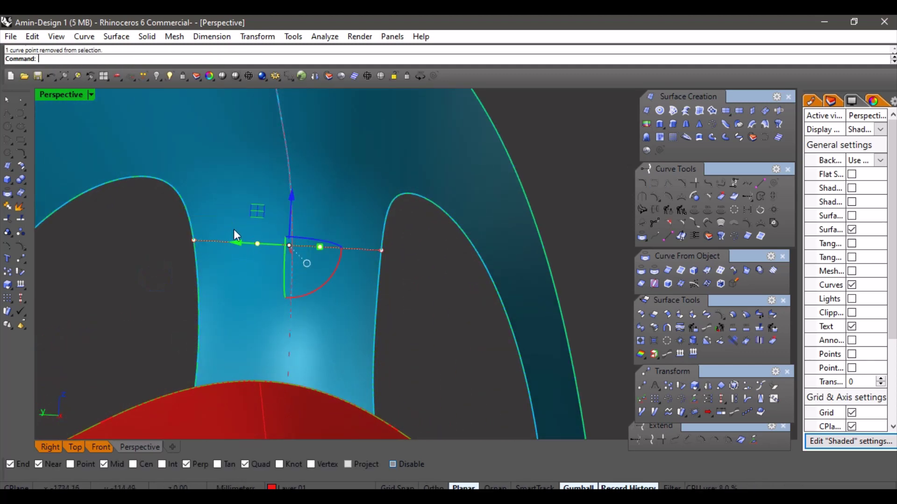
right_drag(234, 230, 263, 258)
click(101, 447)
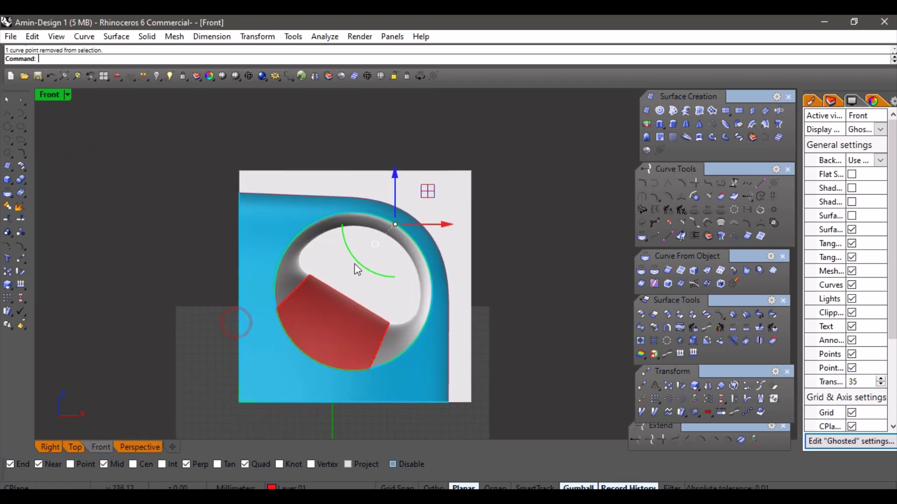
scroll(411, 224, up, 5)
drag(380, 252, 374, 259)
scroll(260, 385, down, 3)
click(152, 447)
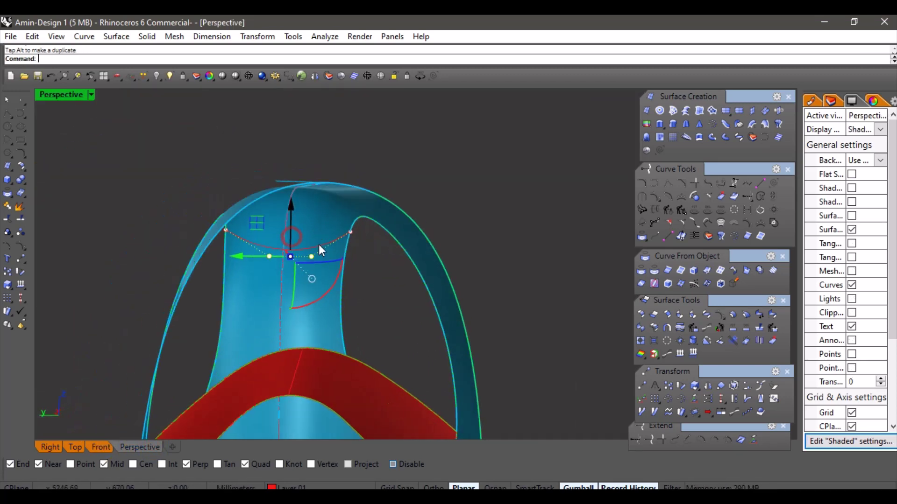
key(Escape)
key(Escape)
Examine the bowed cross curve against the opening edges, the red surface and the reference image from several angles
right_drag(323, 245, 417, 237)
scroll(397, 198, down, 6)
scroll(374, 214, up, 6)
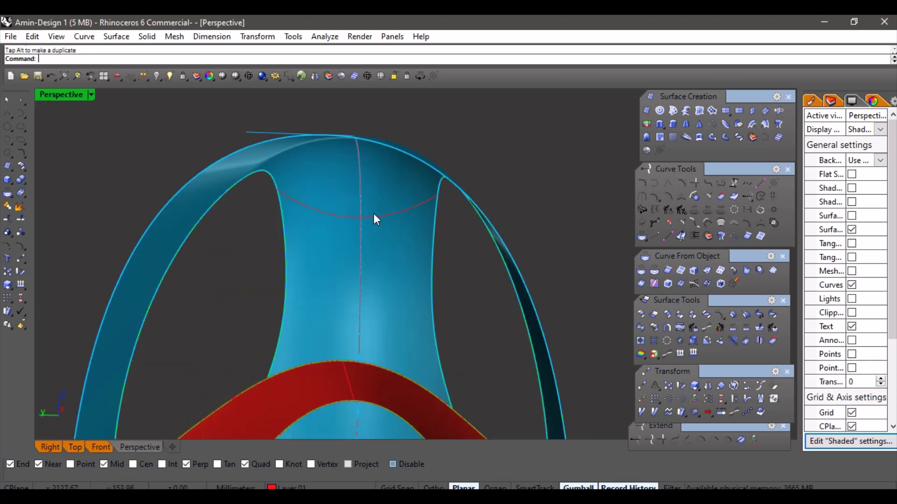
right_drag(405, 195, 348, 238)
scroll(402, 206, down, 5)
right_drag(402, 206, 350, 280)
scroll(380, 260, up, 4)
scroll(365, 256, down, 5)
scroll(396, 274, up, 5)
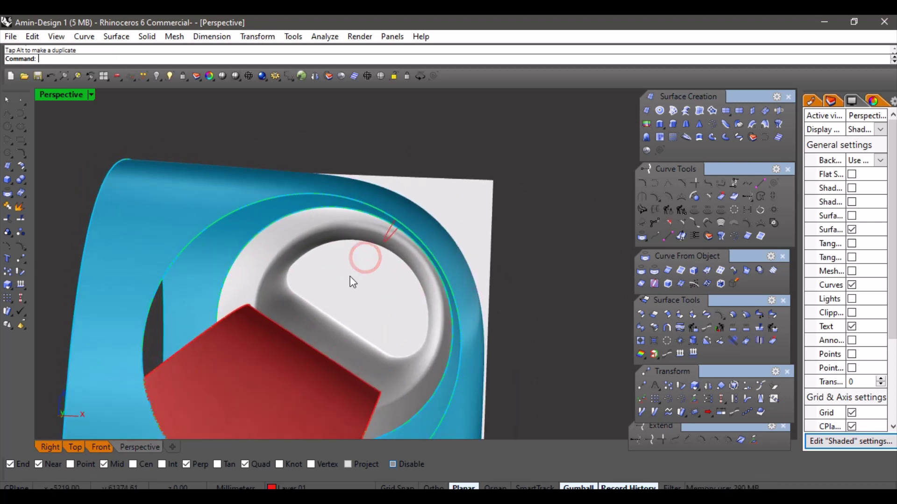
right_drag(314, 342, 321, 336)
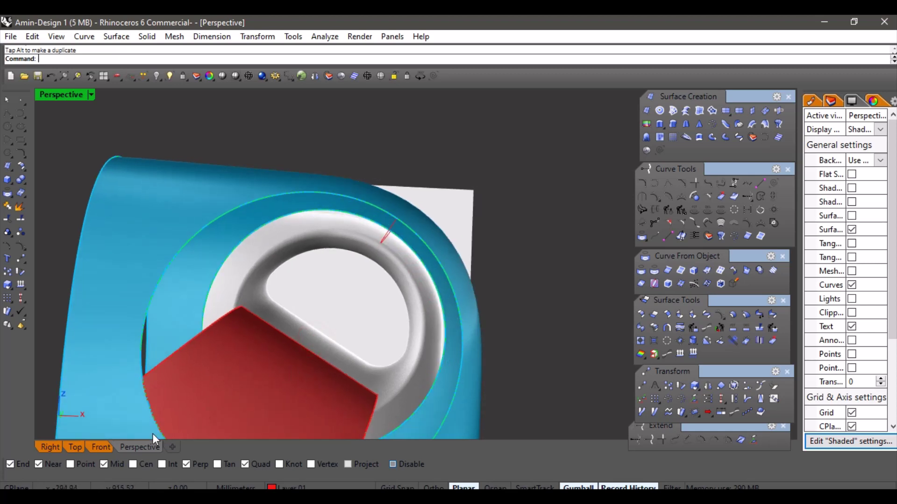
Bring back only the hidden inner circle of the opening with ShowSelected in the Front view
click(99, 448)
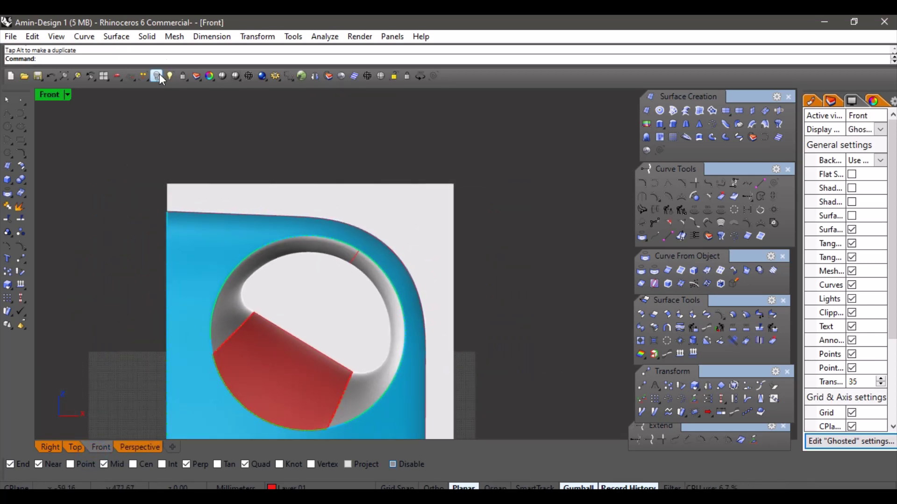
right_click(159, 77)
click(124, 148)
right_click(169, 76)
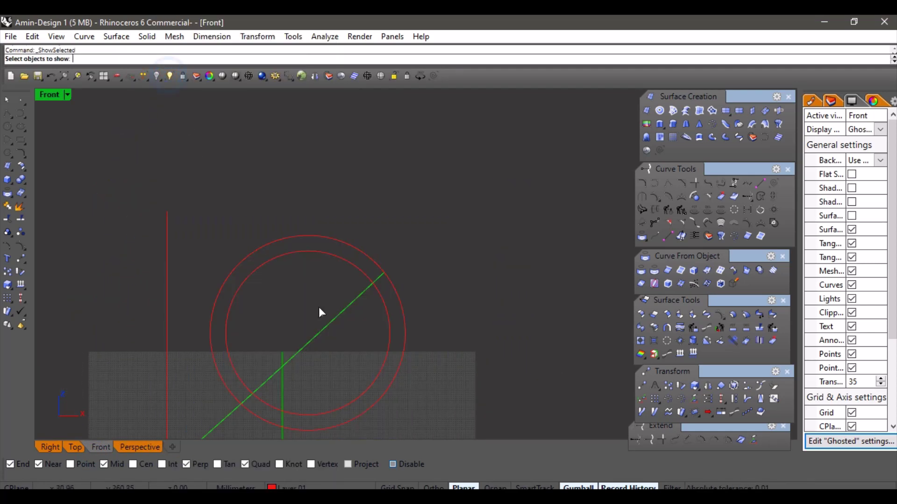
click(340, 257)
right_click(304, 264)
scroll(301, 283, up, 4)
right_drag(304, 286, 321, 249)
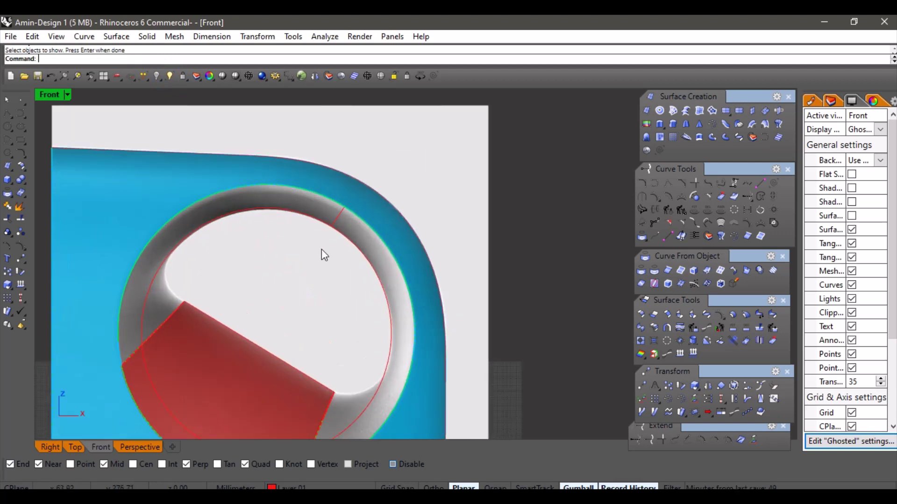
Move the inner circle so that it lies on the midpoint of the bowed cross curve between the opening's edges
click(311, 218)
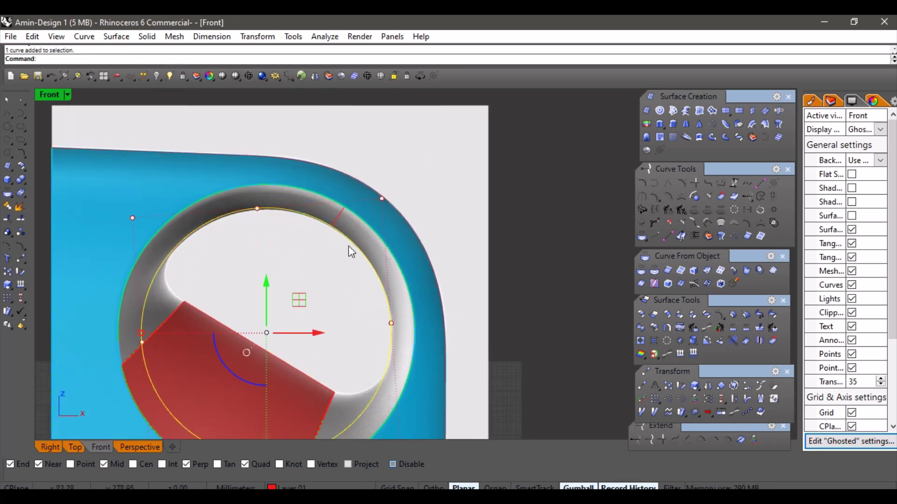
right_drag(331, 288, 333, 228)
right_drag(388, 289, 386, 259)
click(125, 449)
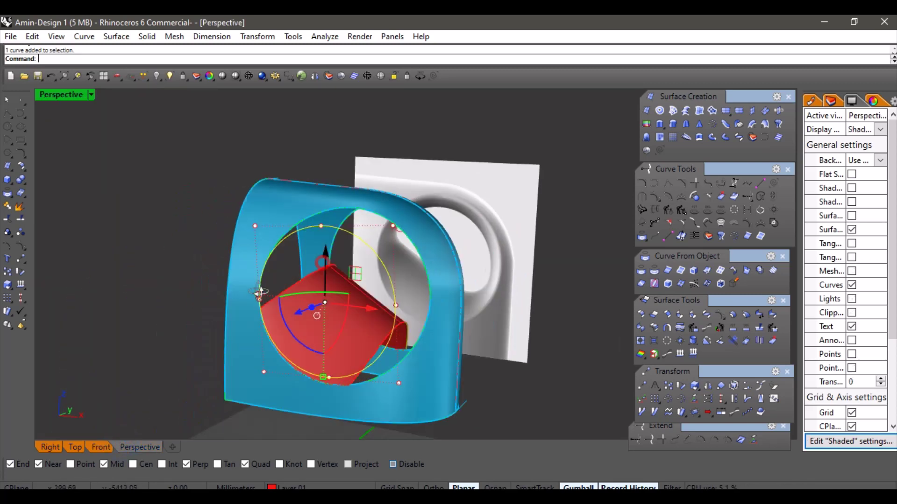
mouse_move(299, 261)
right_down()
mouse_move(361, 246)
mouse_move(536, 344)
right_up()
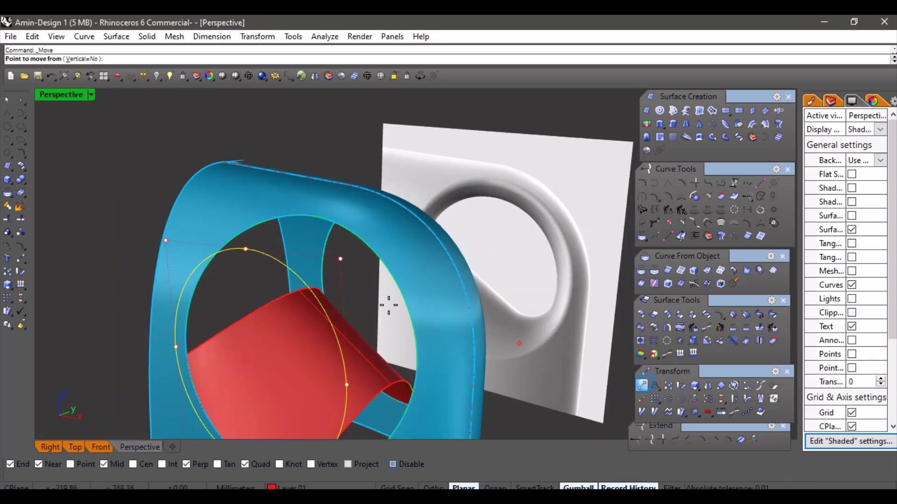
right_drag(388, 305, 407, 258)
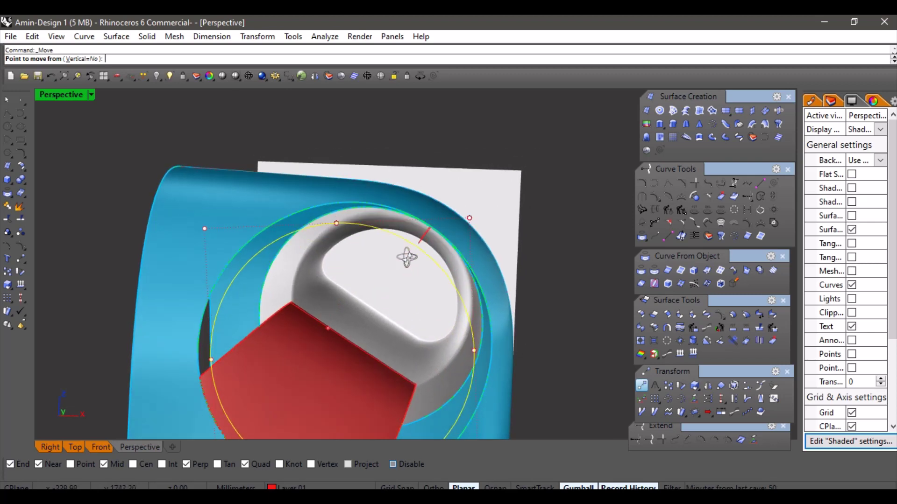
scroll(418, 244, up, 5)
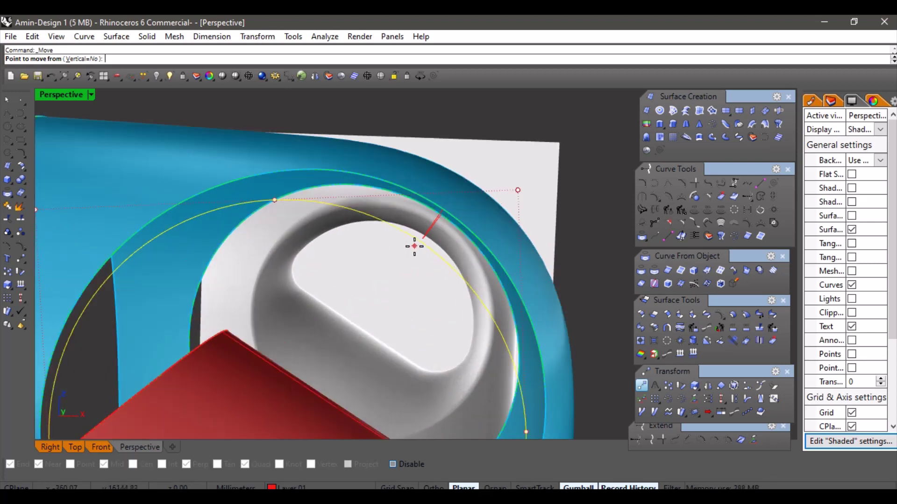
click(376, 274)
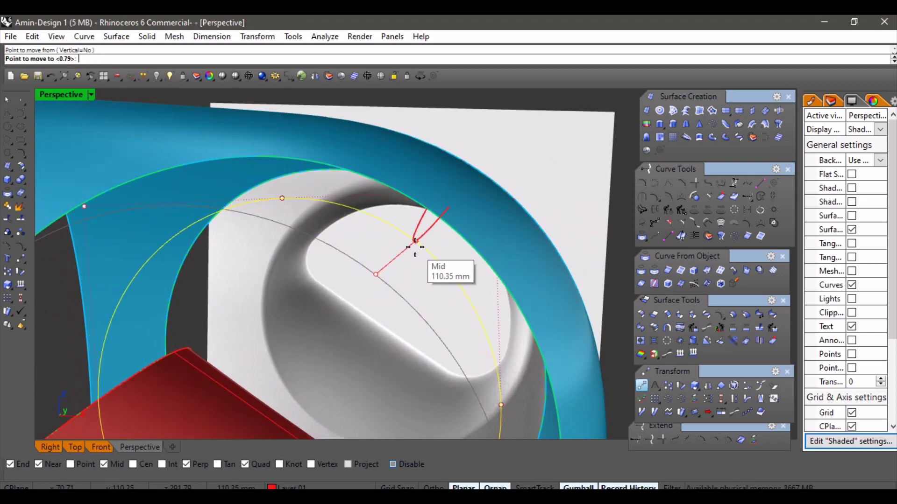
click(411, 242)
scroll(418, 247, down, 5)
scroll(423, 250, up, 4)
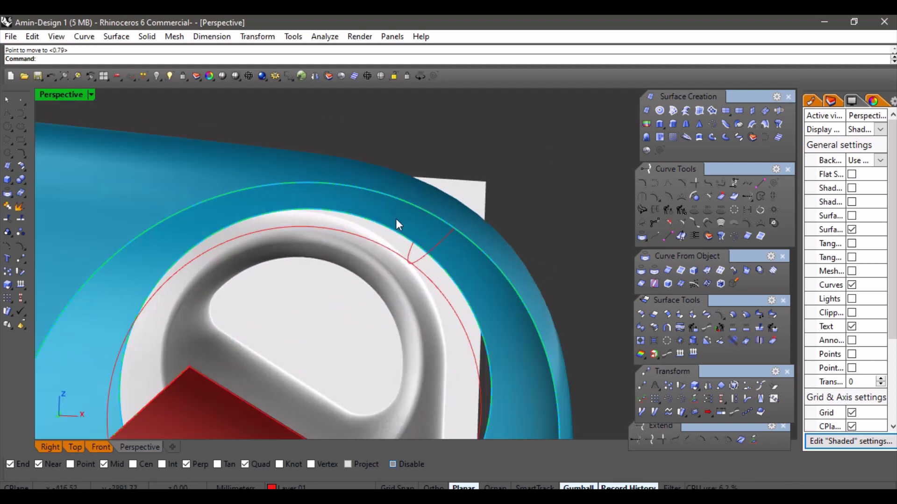
Shift the inner circle in the Front view to line up with the inner rim of the opening in the reference image
right_drag(424, 272, 260, 417)
scroll(327, 260, down, 4)
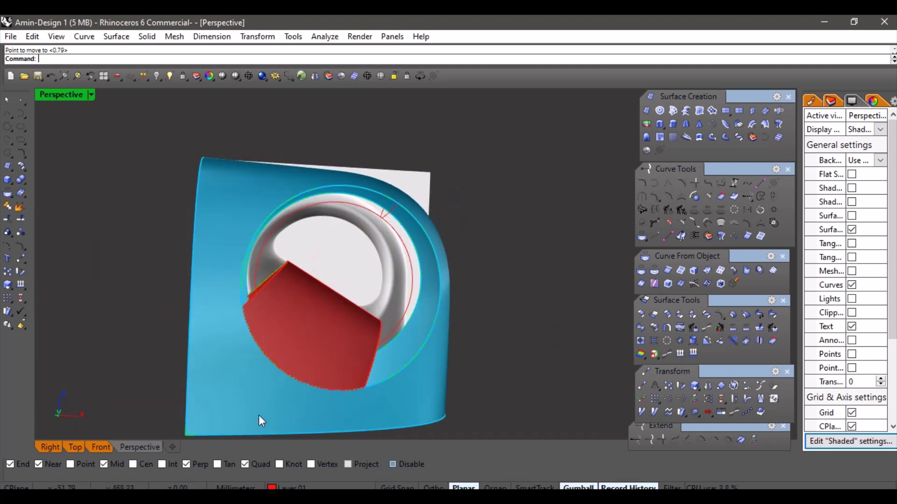
click(101, 447)
scroll(367, 319, up, 6)
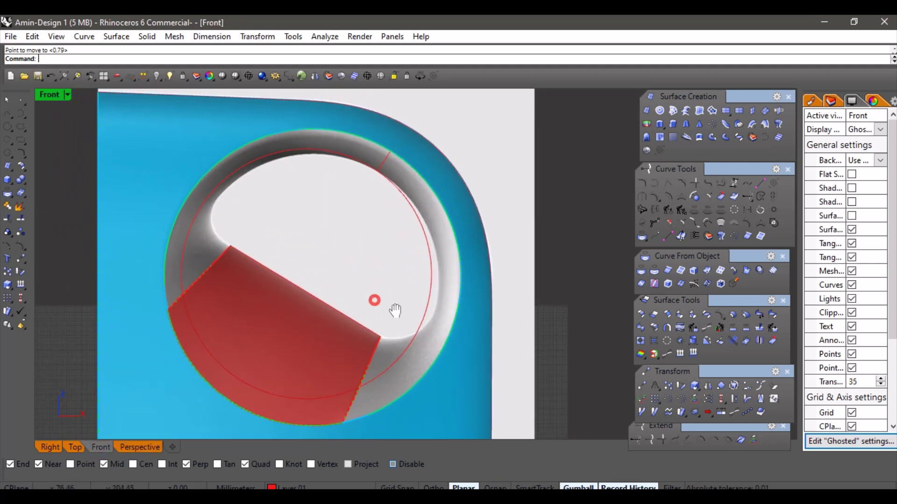
click(420, 217)
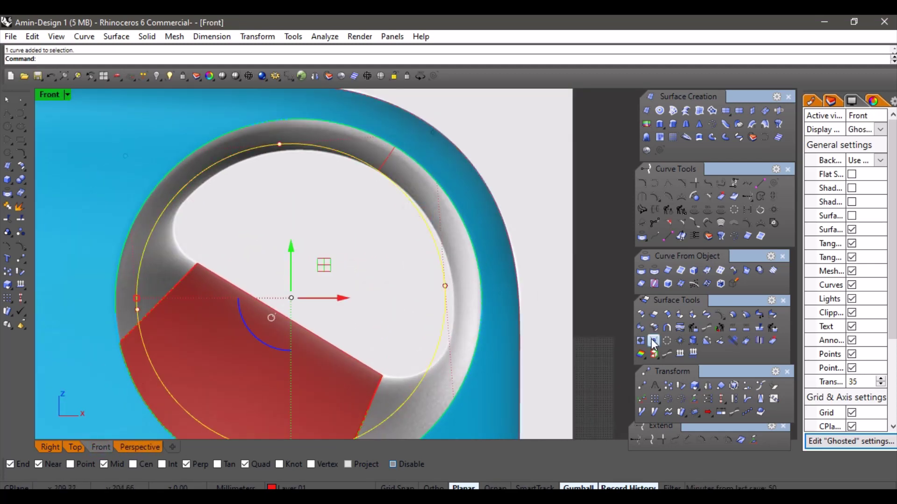
drag(332, 268, 340, 281)
right_drag(398, 259, 374, 271)
key(Escape)
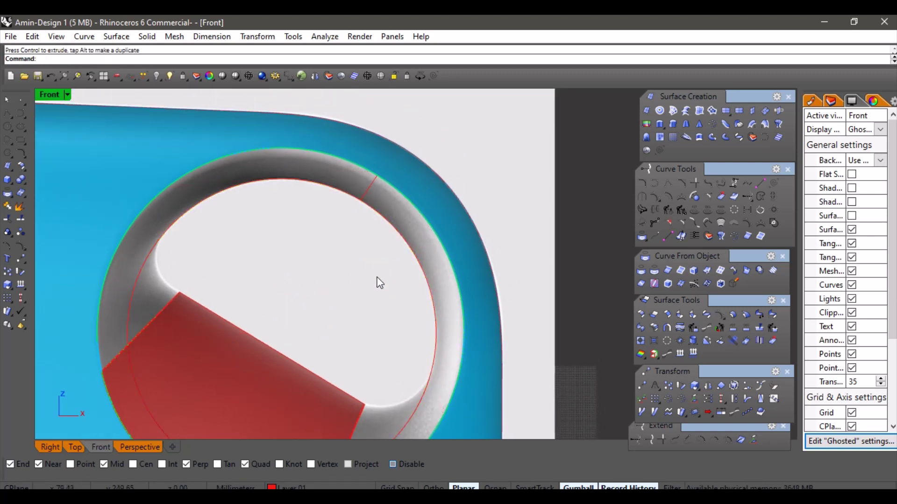
Examine the inner circle's position against the reference image in the Front and Perspective views
scroll(471, 265, down, 2)
scroll(434, 194, up, 2)
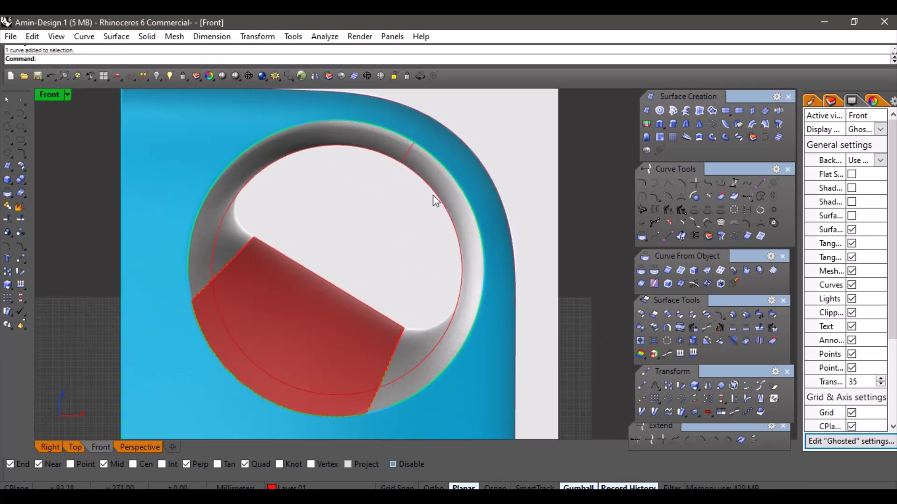
click(434, 199)
scroll(280, 411, up, 1)
click(140, 447)
right_drag(190, 413, 345, 327)
key(Escape)
click(101, 447)
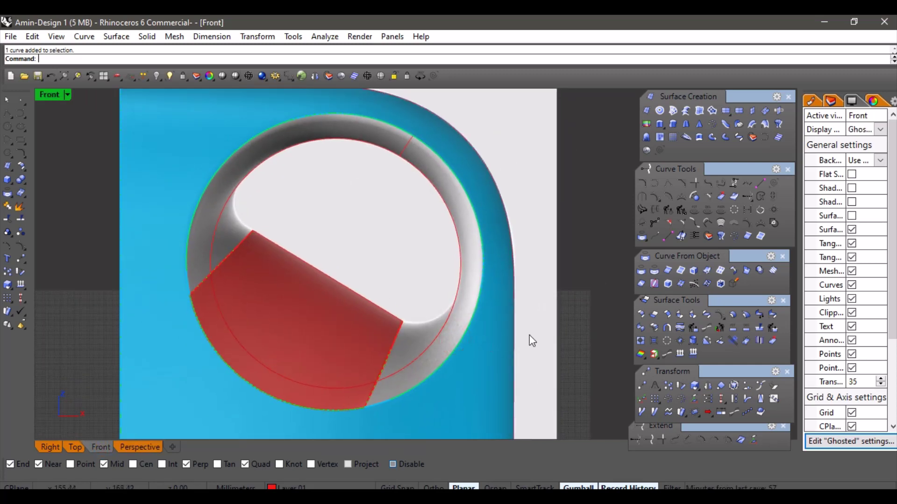
Delete the lower-left portion of the inner circle with DeleteSubCrv, keeping the arc along the reference's rounded rim
click(438, 329)
scroll(436, 306, up, 2)
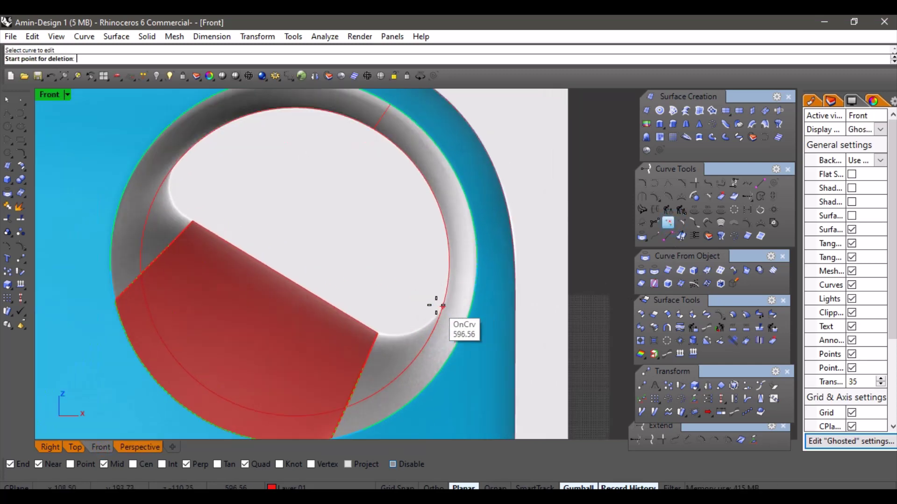
click(444, 302)
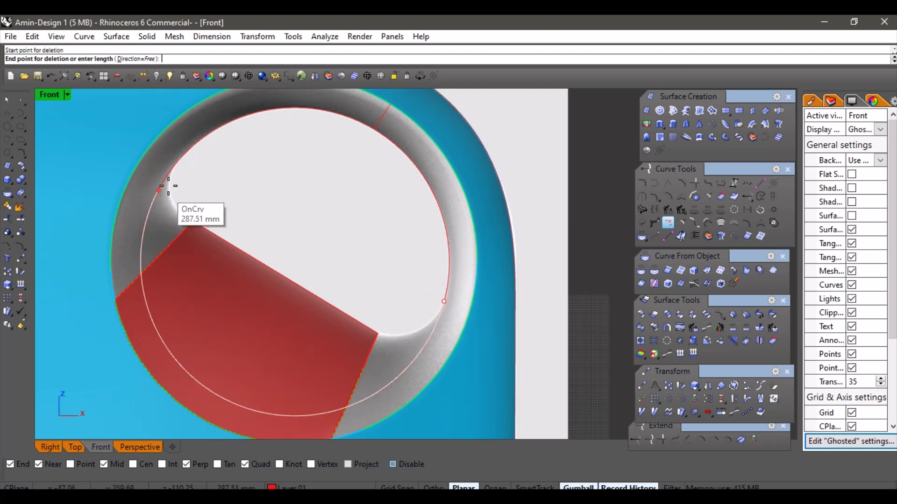
click(186, 161)
scroll(335, 245, down, 3)
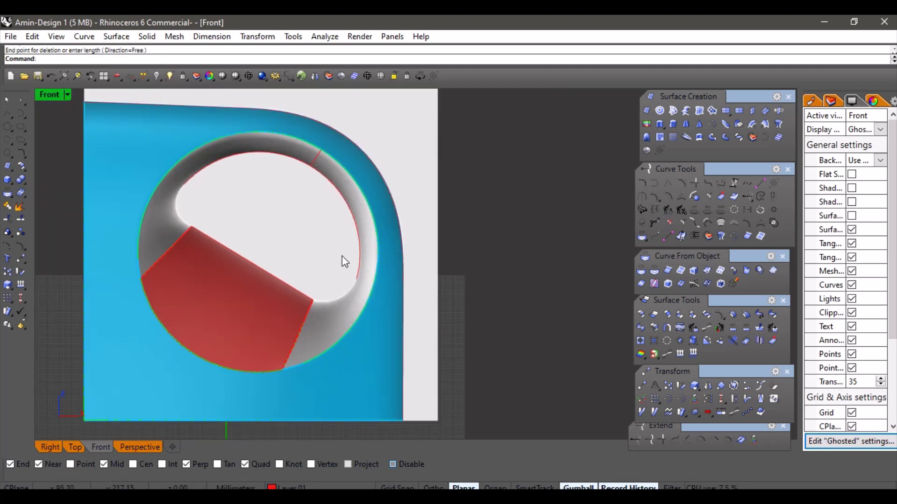
Split the red surface along a U-direction isocurve near its right edge, without shrinking
right_drag(364, 310, 410, 317)
scroll(279, 187, up, 2)
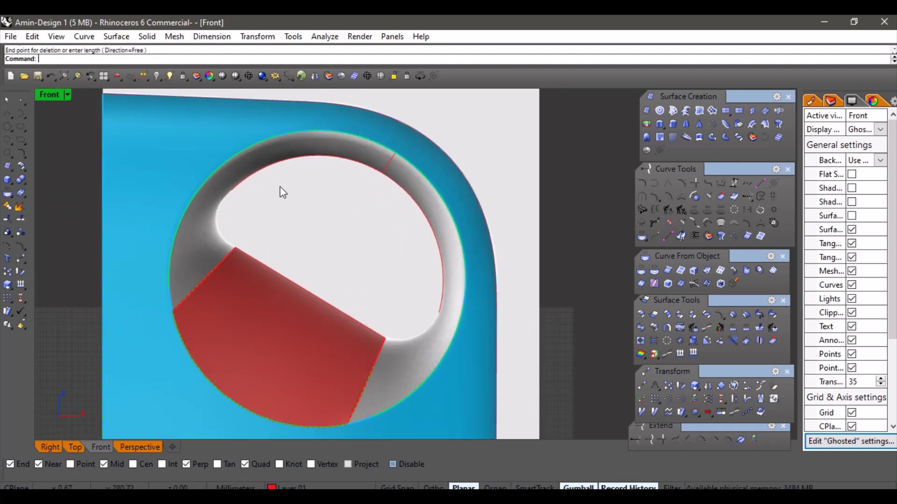
right_drag(293, 219, 322, 198)
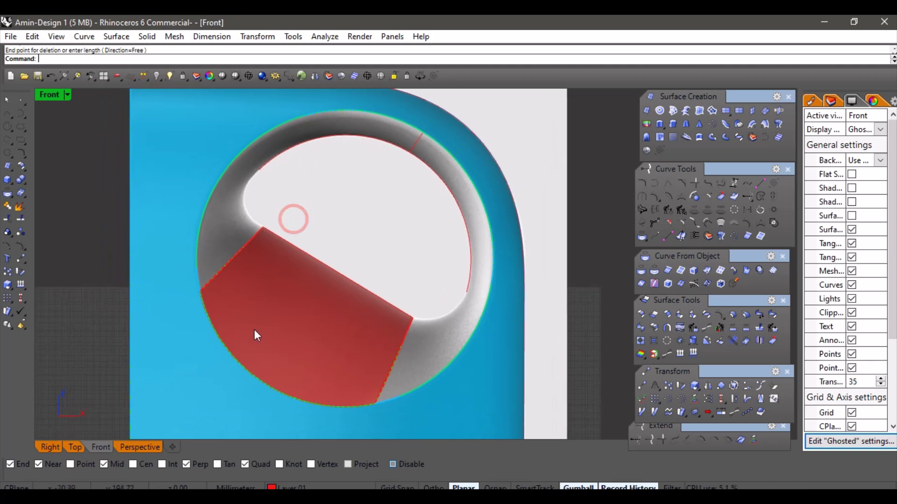
click(353, 343)
key(Return)
click(139, 447)
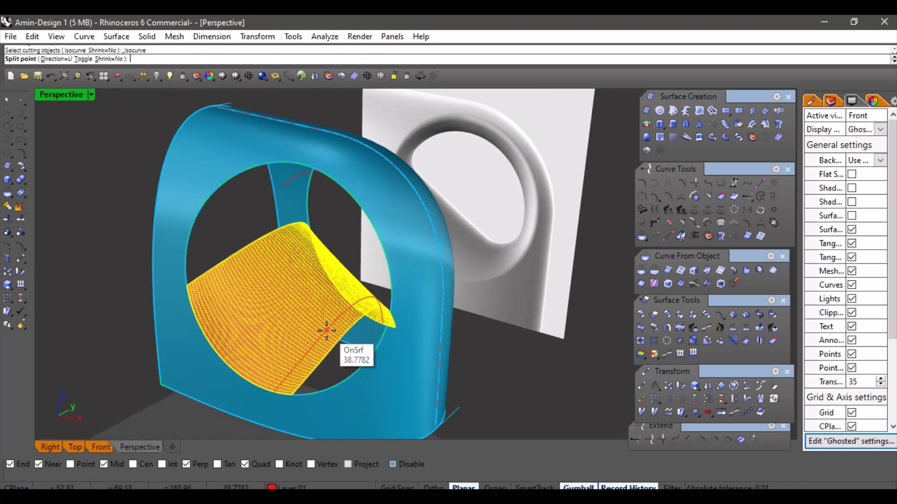
scroll(326, 331, up, 4)
scroll(364, 323, down, 4)
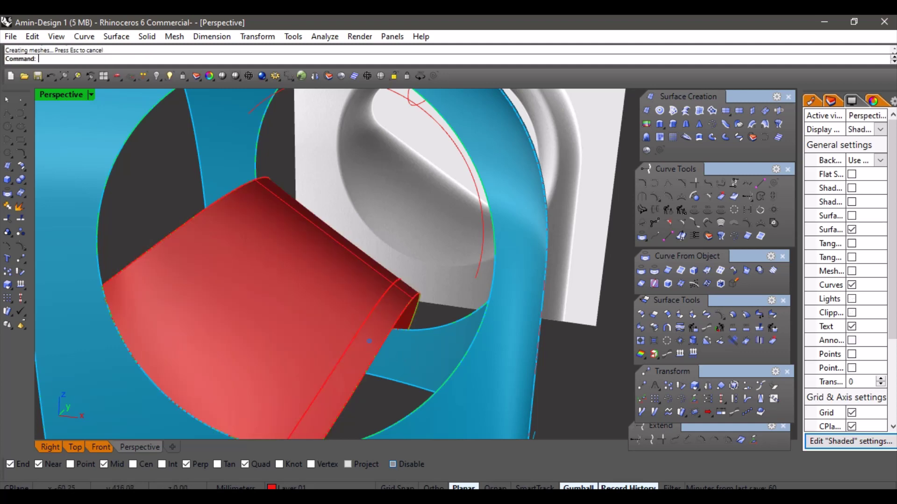
Delete the narrow strip split off at the red surface's right edge
click(356, 339)
click(101, 447)
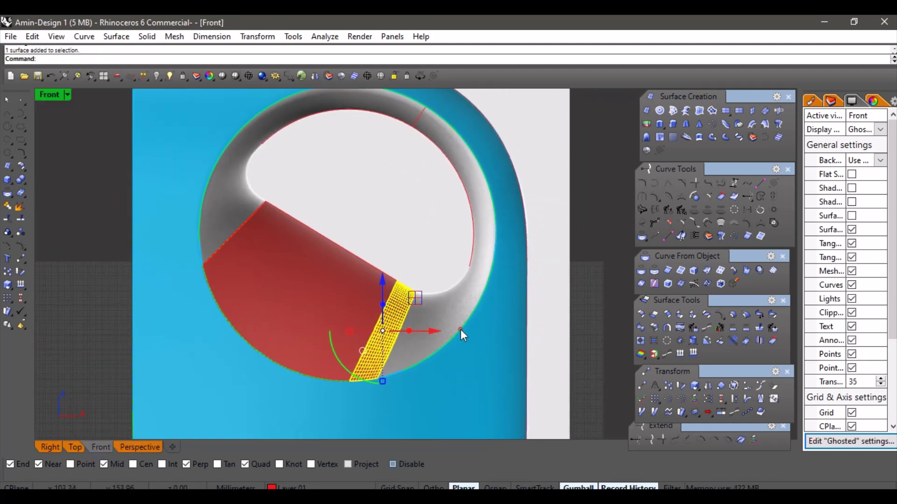
right_drag(461, 329, 396, 347)
key(Delete)
Remove the straight curve piece extending beyond the red surface's upper right corner with DeleteSubCrv
right_drag(445, 314, 460, 315)
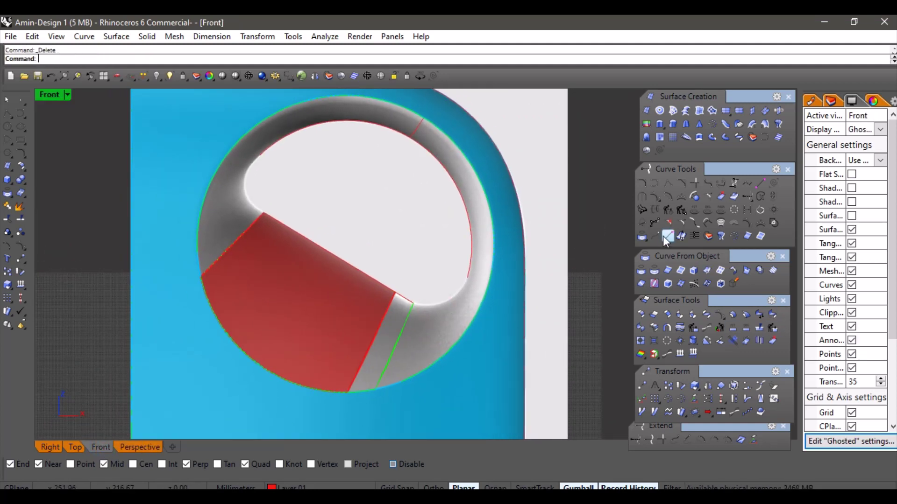
scroll(425, 313, up, 4)
click(426, 315)
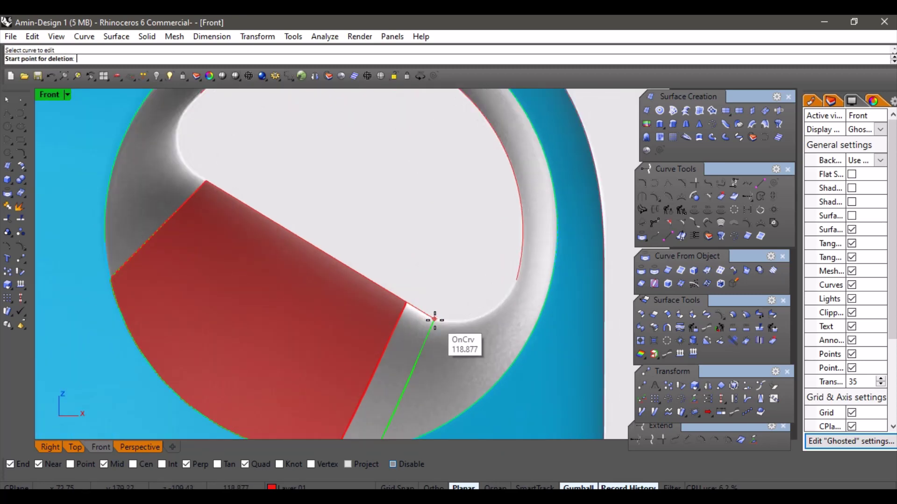
click(434, 319)
click(424, 312)
scroll(436, 311, down, 3)
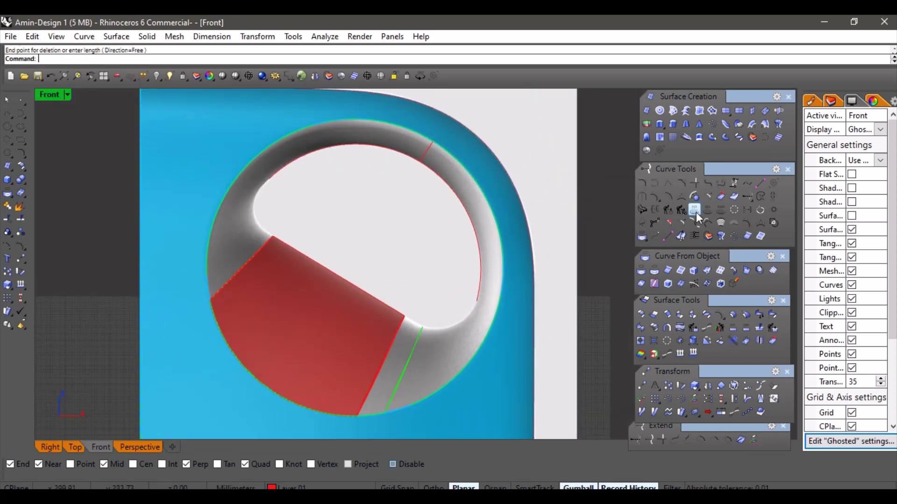
Blend the arc's lower right end to the red surface's upper edge line with tangency, adjusting the handles to the reference rim
scroll(446, 308, up, 3)
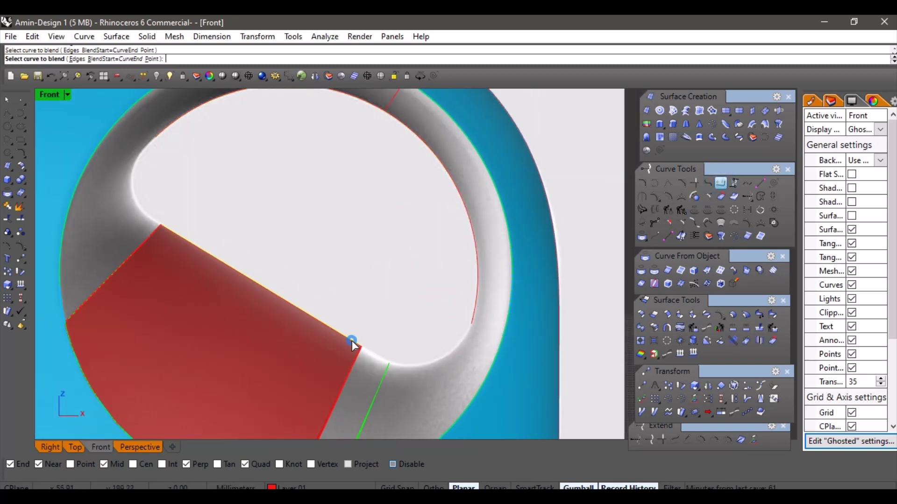
click(352, 342)
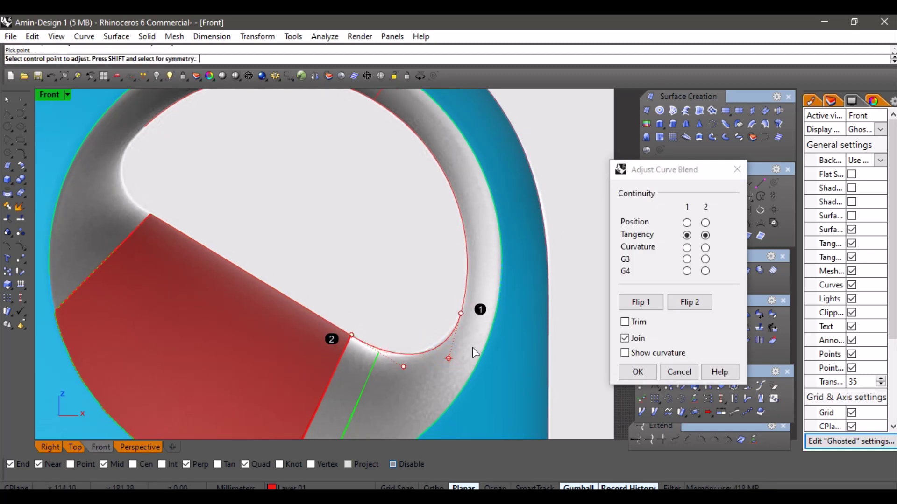
click(401, 369)
scroll(411, 339, down, 1)
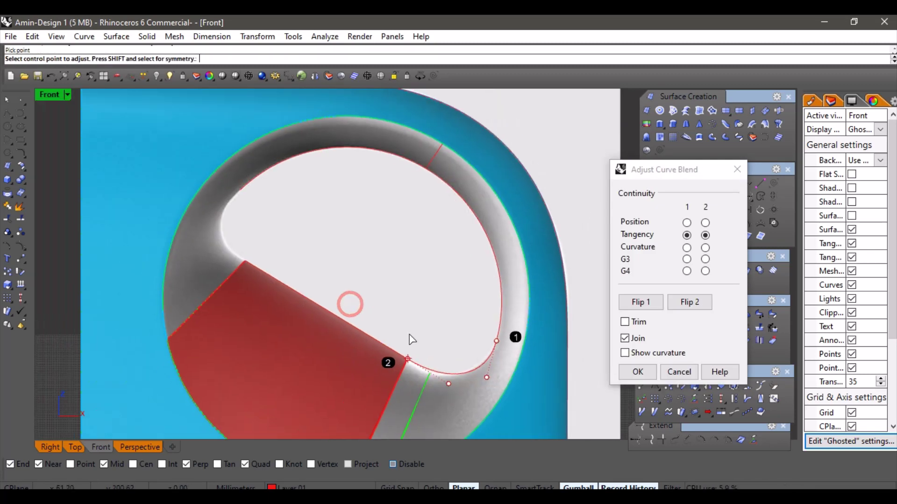
Create a joined tangency blend between the edge line's upper left end and the left end of the arc
right_click(307, 253)
right_click(264, 245)
click(256, 264)
click(244, 185)
right_drag(249, 244, 276, 256)
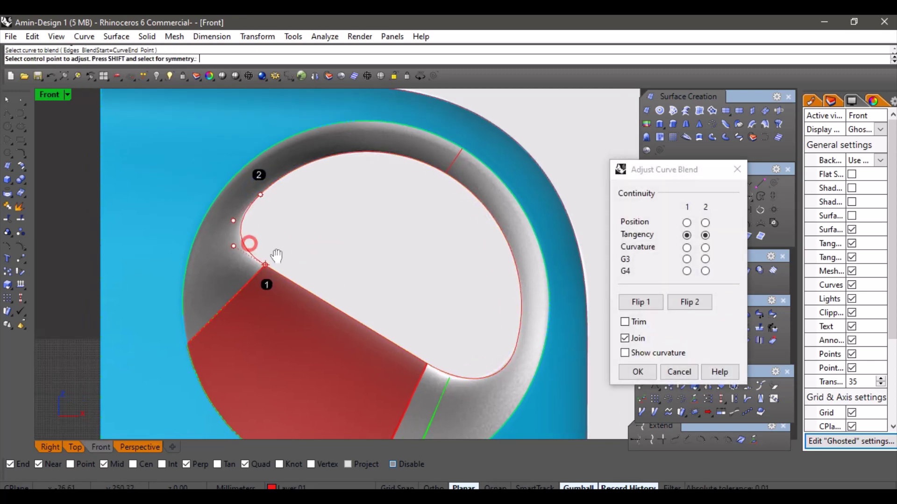
right_click(289, 242)
Remove the straight segment along the red surface's edge from the joined rim curve with DeleteSubCrv
click(256, 262)
right_drag(346, 289, 316, 303)
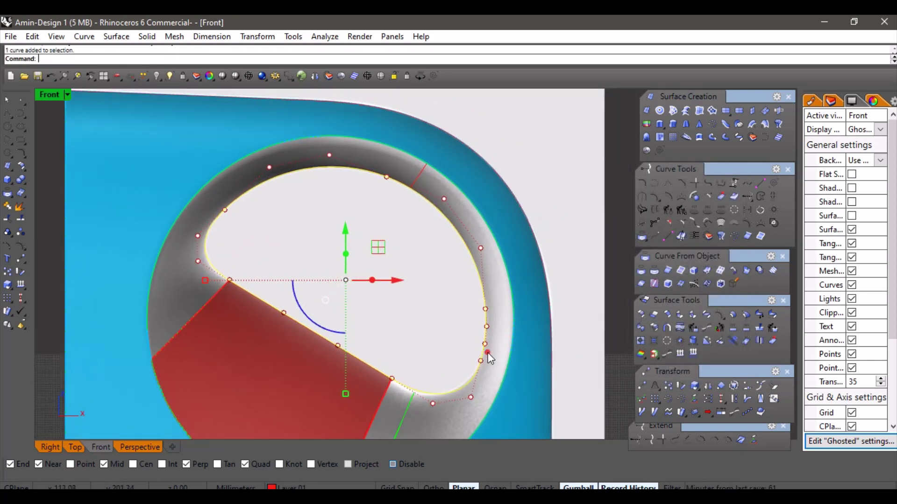
right_drag(486, 353, 481, 320)
click(598, 347)
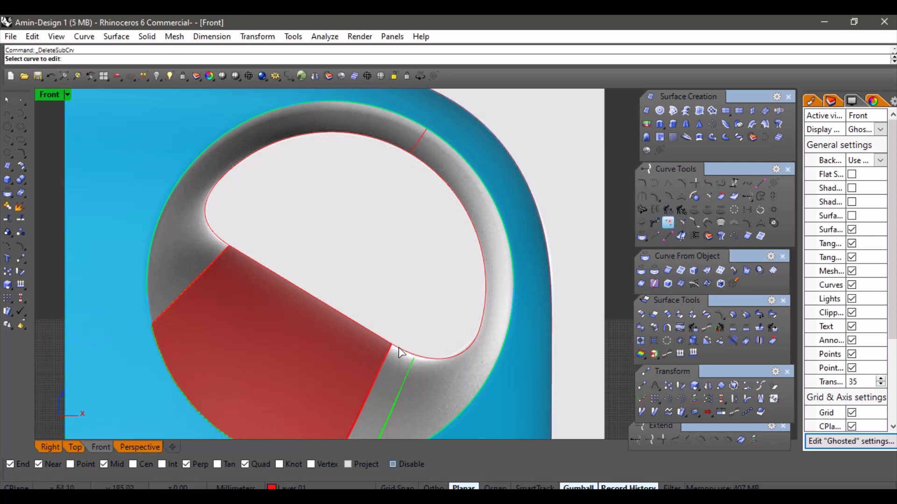
click(139, 447)
right_drag(144, 435, 414, 332)
click(414, 331)
click(214, 158)
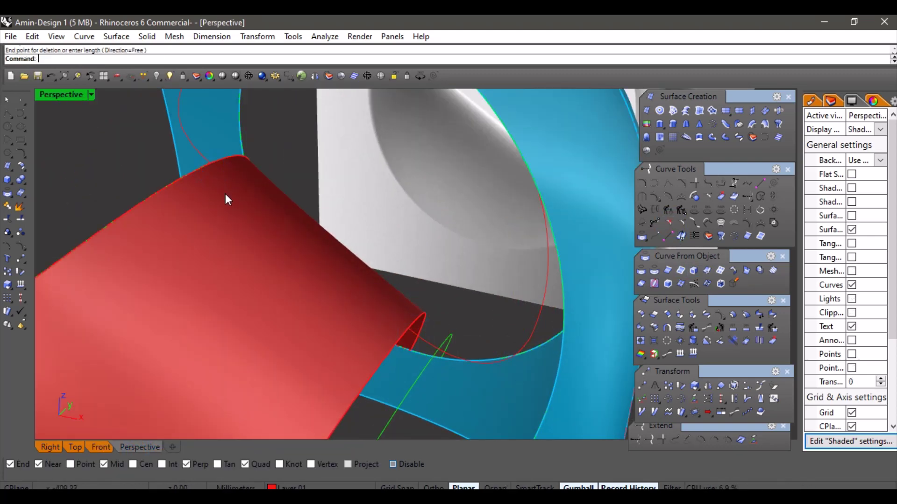
Check the open rim curve in Perspective and delete the leftover green cross-section curve beside the red surface
right_drag(225, 193, 360, 245)
click(363, 248)
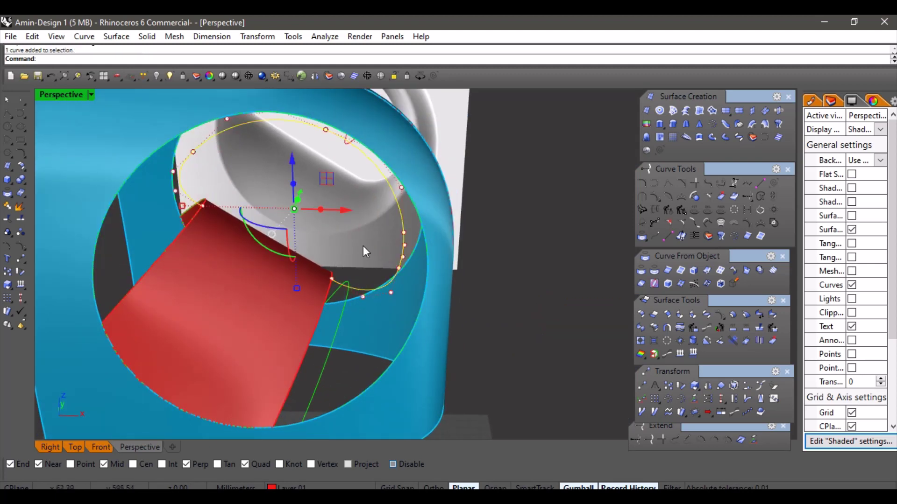
right_drag(347, 282, 304, 263)
scroll(340, 325, up, 2)
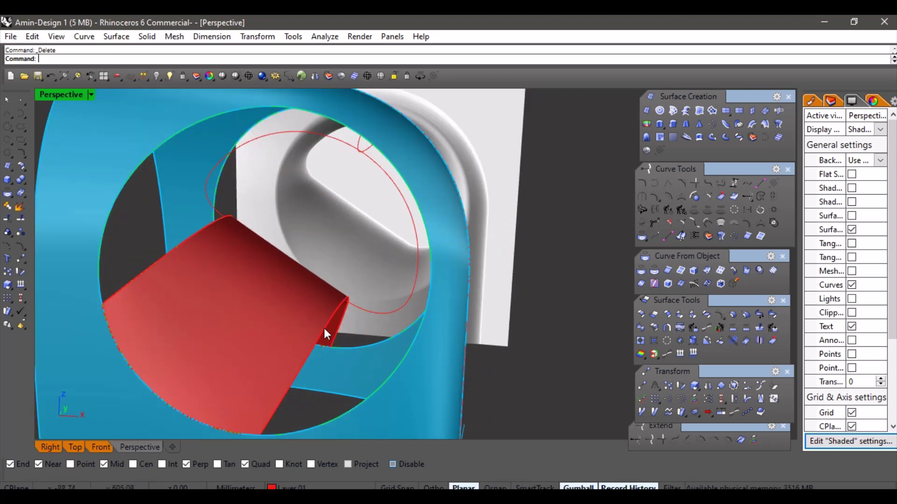
Hide the green curve along the red surface's left edge
click(330, 333)
key(Escape)
click(150, 264)
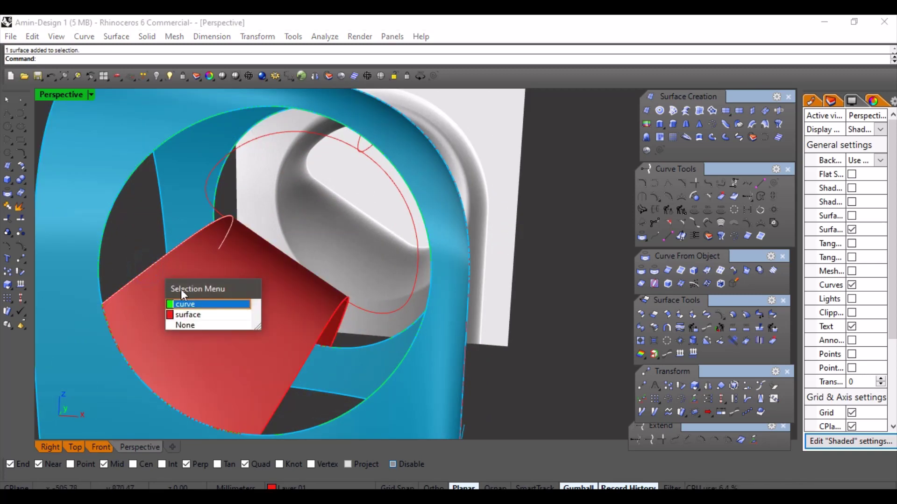
click(189, 303)
click(156, 76)
Make Layer 04 the current layer
scroll(307, 267, down, 5)
right_drag(307, 268, 279, 441)
click(289, 487)
click(302, 453)
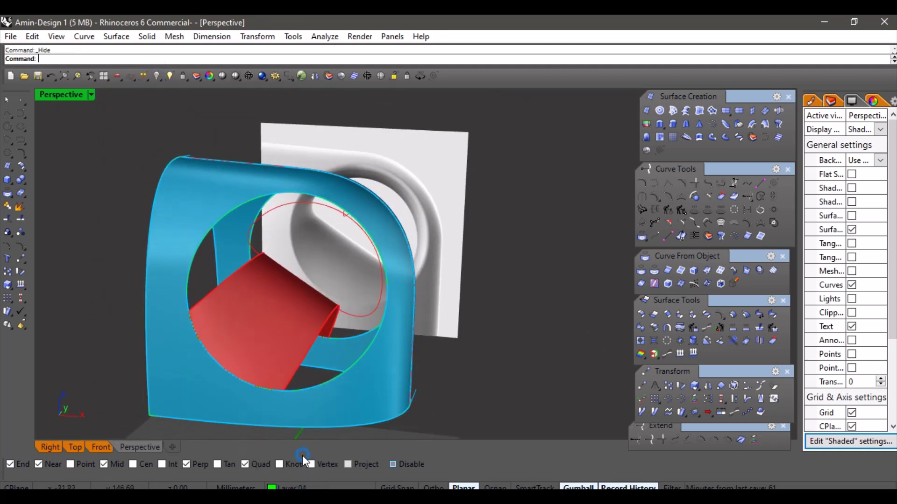
Delete the open green rim curve along the blue body's front circular opening
right_drag(379, 369, 493, 324)
click(672, 111)
right_drag(467, 271, 368, 336)
scroll(368, 336, up, 4)
click(358, 383)
click(396, 421)
right_drag(397, 420, 366, 347)
click(377, 364)
click(407, 401)
right_drag(407, 401, 402, 368)
key(Delete)
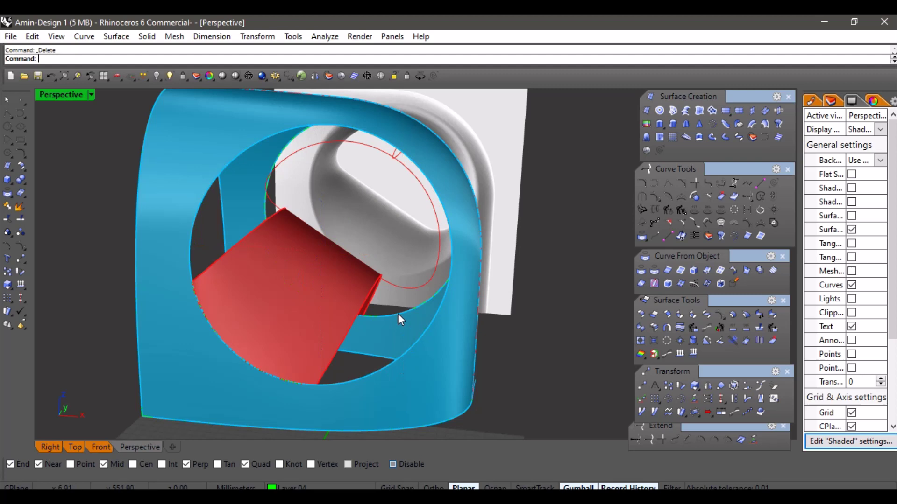
Delete the green rim curve along the blue body's rear circular opening
click(425, 306)
click(467, 333)
key(Delete)
right_drag(304, 330, 318, 335)
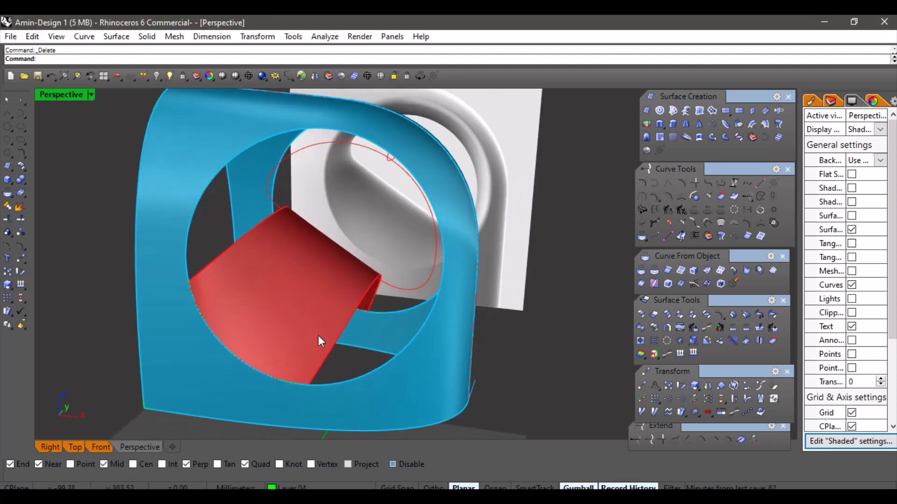
Delete the remaining leftover green curves overlapping the opening edges beside the red surface
scroll(382, 311, up, 4)
click(382, 311)
click(421, 348)
scroll(349, 315, down, 5)
scroll(349, 314, up, 1)
key(Delete)
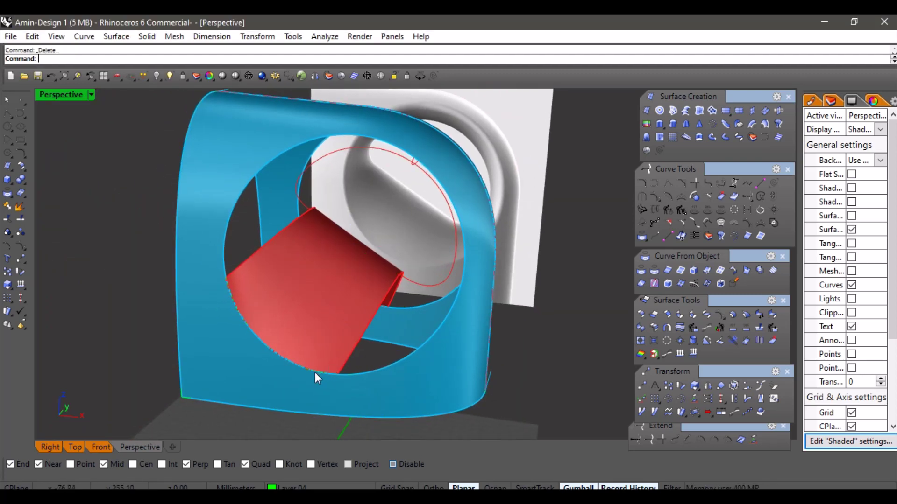
click(315, 372)
click(367, 413)
key(Delete)
right_drag(304, 361, 388, 346)
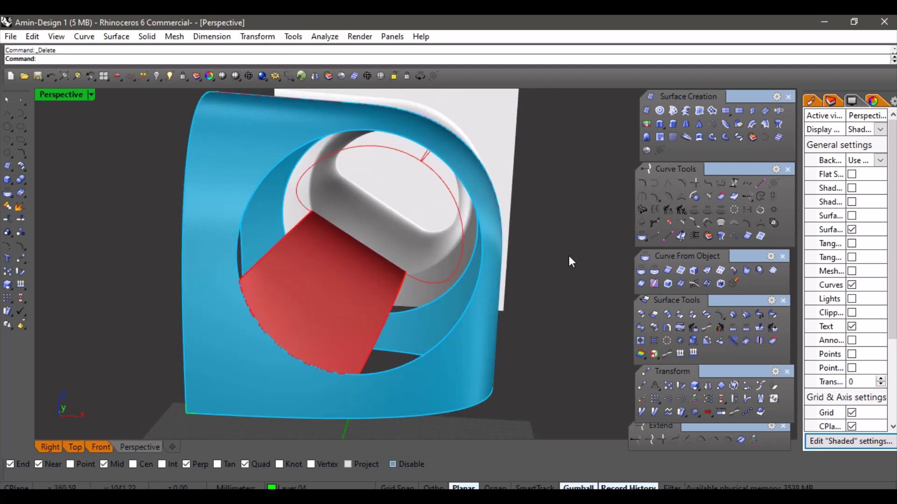
Duplicate the front and rear circular opening edges of the blue body onto the current layer
click(392, 367)
click(429, 301)
right_click(435, 305)
right_drag(435, 304, 418, 346)
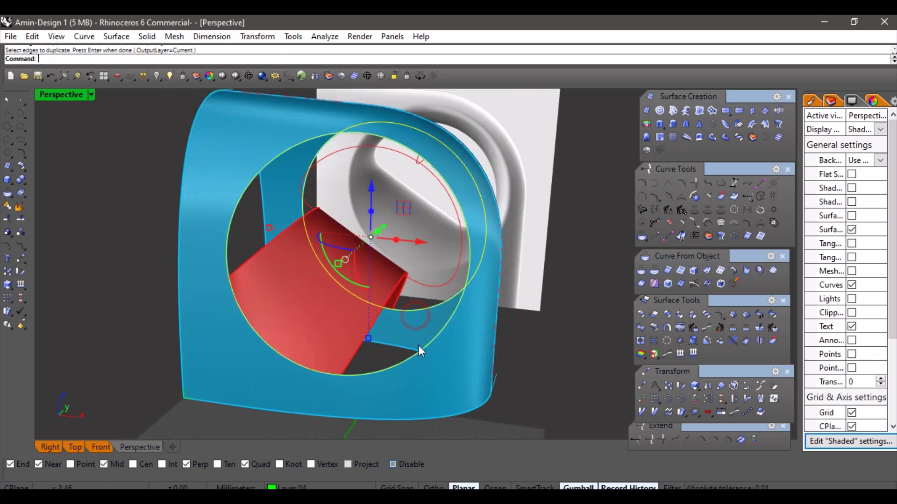
Remove the part of the front rim curve that runs along the red surface's edge with DeleteSubCrv
click(553, 360)
click(671, 227)
scroll(424, 335, up, 5)
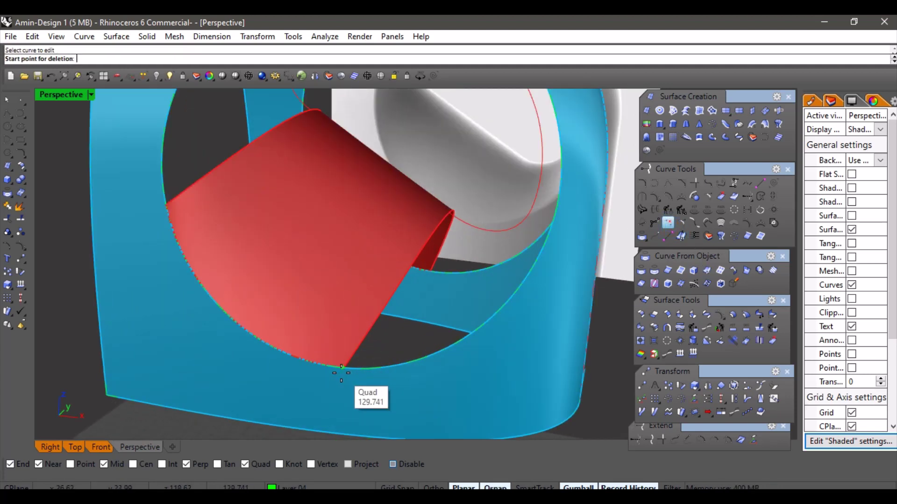
click(344, 371)
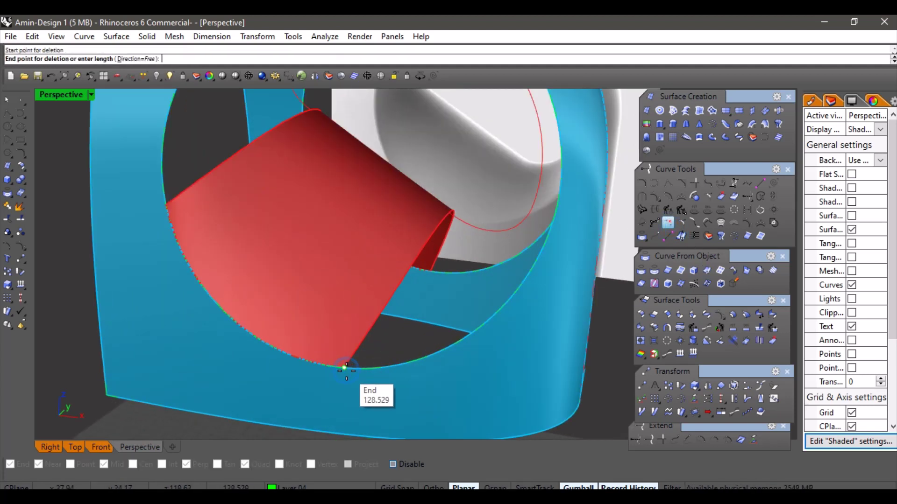
click(168, 212)
scroll(262, 318, down, 4)
right_drag(381, 320, 224, 322)
right_drag(510, 334, 477, 340)
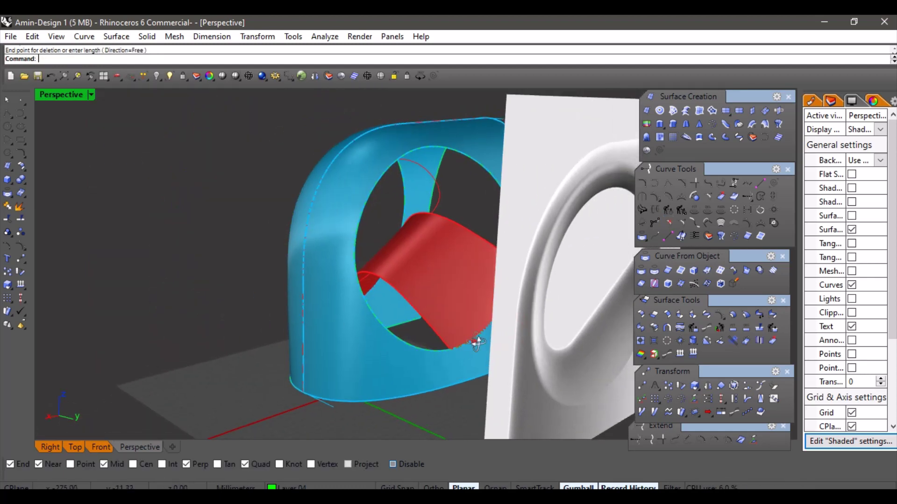
Remove the part of the rear rim curve between the red surface's two corners with DeleteSubCrv
scroll(473, 347, up, 5)
click(466, 343)
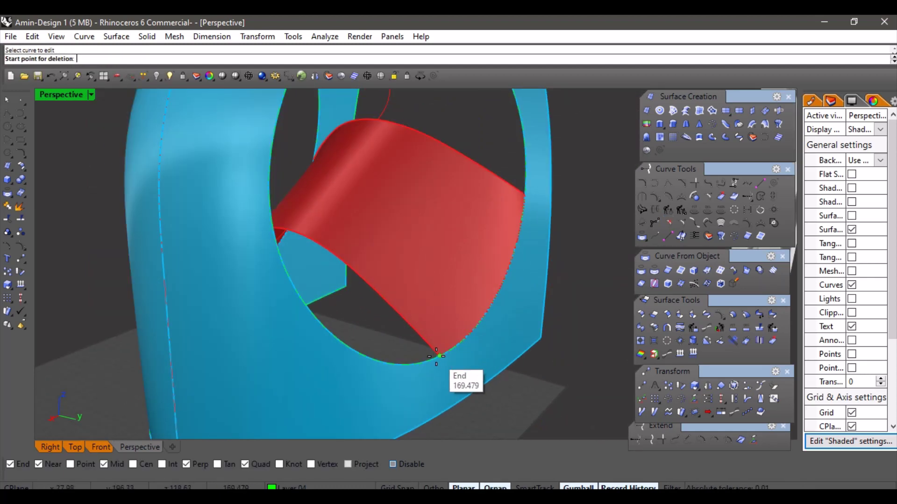
click(440, 355)
click(533, 200)
scroll(426, 266, down, 4)
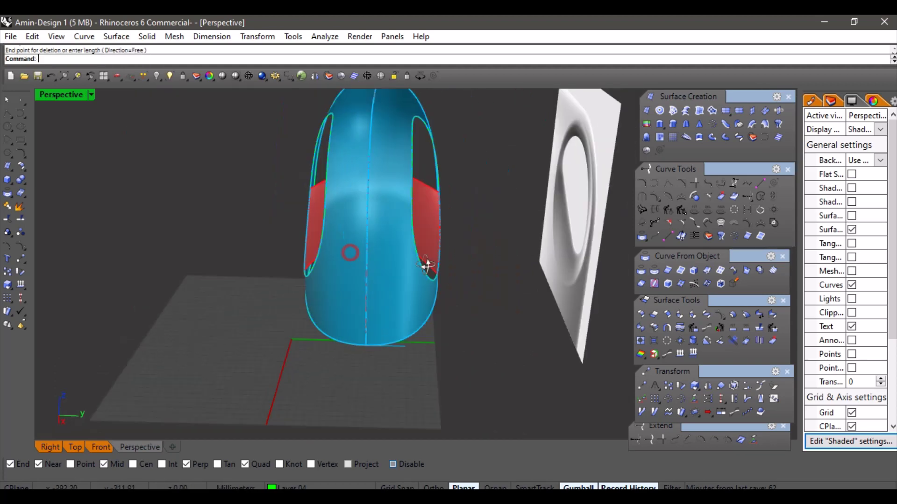
Run NetworkSrf on the open front and rear rim curves, the red surface's two side edges and the inner cross-section curve
right_drag(427, 266, 449, 280)
scroll(397, 267, up, 4)
click(672, 112)
scroll(353, 348, up, 4)
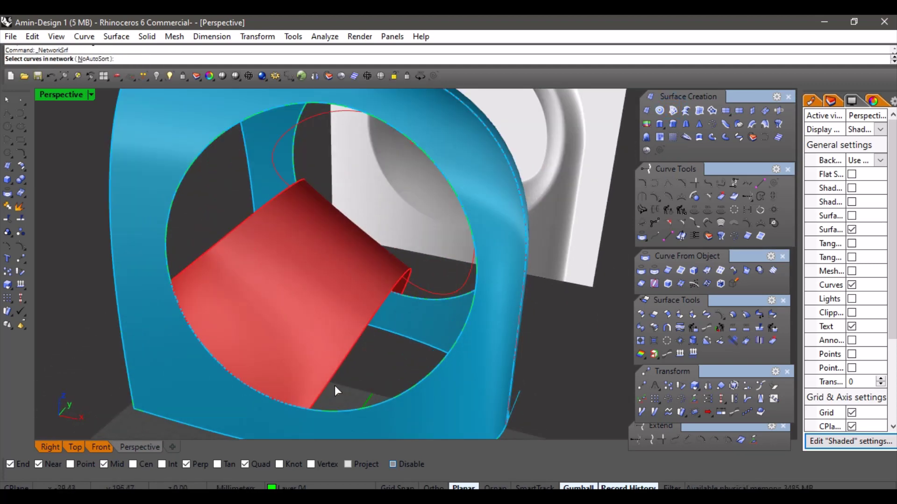
click(334, 410)
click(381, 446)
right_drag(388, 352, 429, 327)
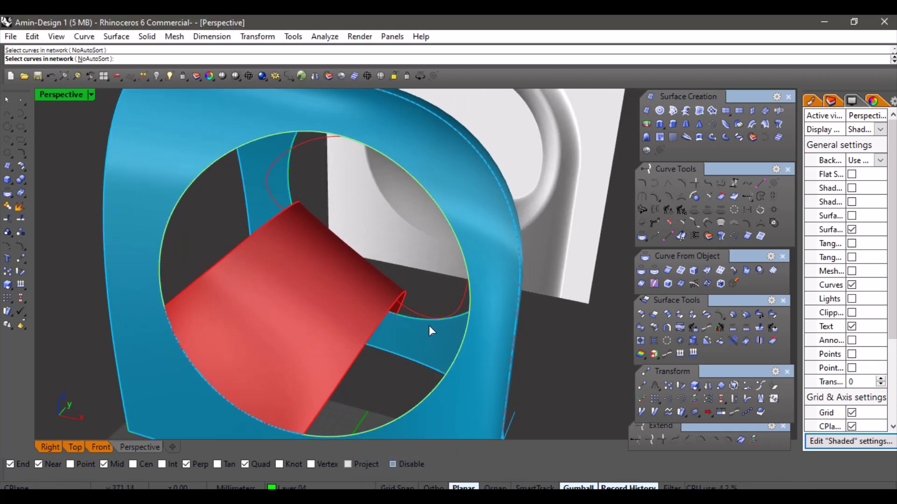
click(426, 336)
click(455, 356)
scroll(336, 234, down, 5)
right_drag(336, 235, 370, 260)
scroll(371, 262, up, 3)
click(413, 292)
right_drag(411, 290, 366, 285)
right_drag(259, 216, 243, 268)
key(Return)
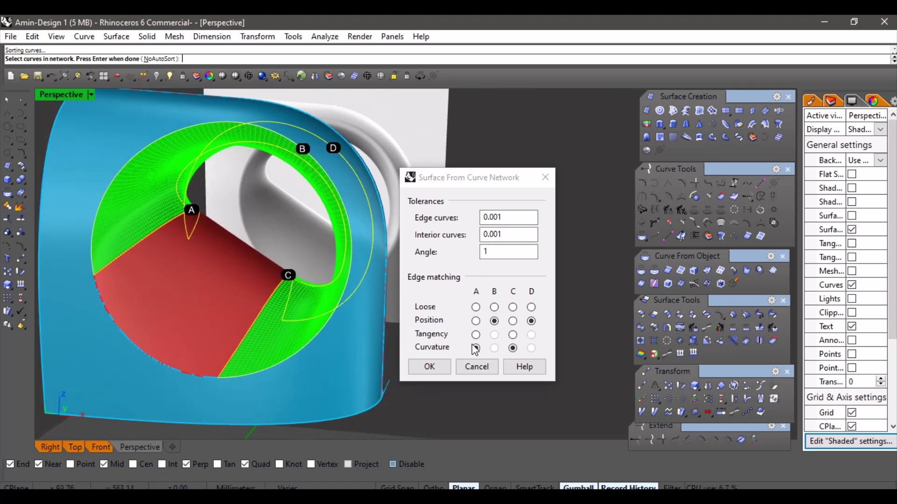
Build the network surface with Curvature matching at edges A and C and Position matching at edges B and D
right_drag(327, 340, 299, 308)
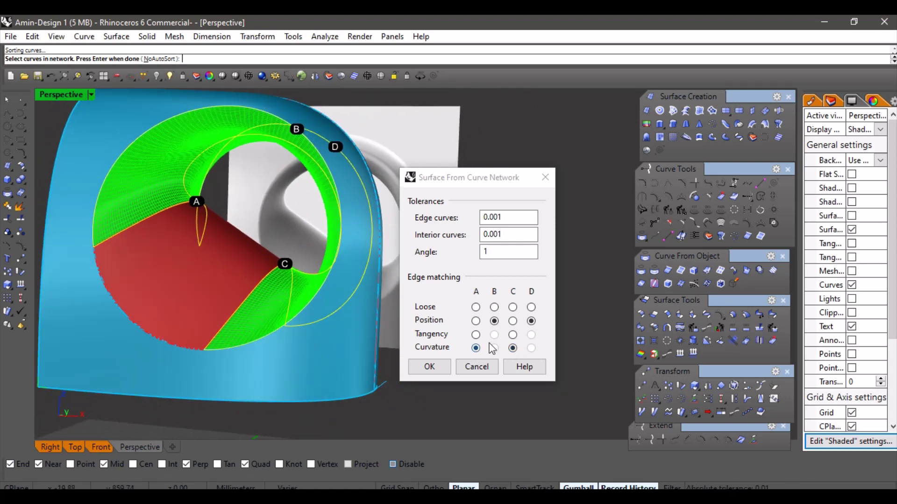
click(429, 366)
right_drag(307, 271, 345, 292)
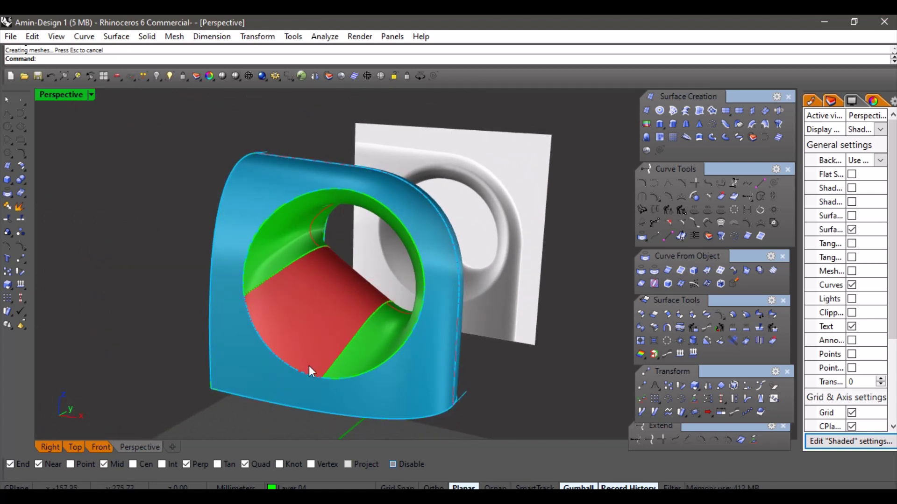
Select the construction curves and hide them
click(775, 195)
click(161, 77)
right_drag(268, 206, 338, 223)
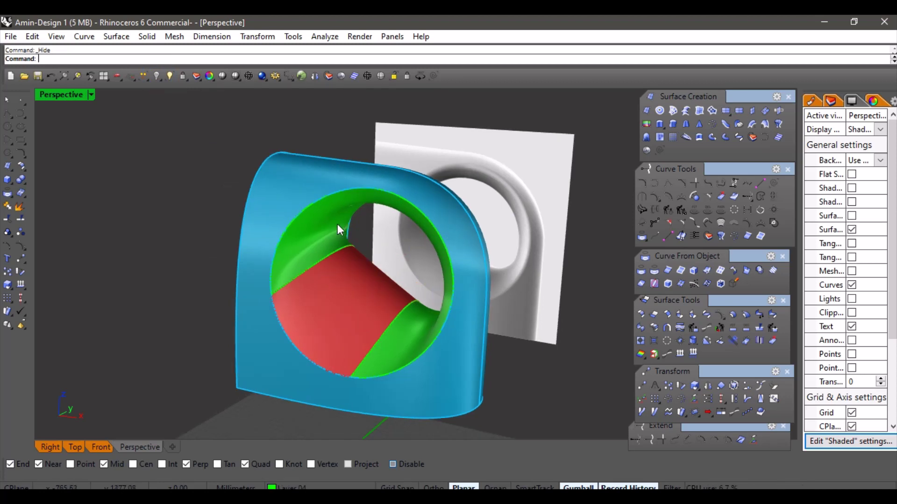
Join the red surface with the green network surface to form the complete recess
scroll(305, 278, up, 2)
click(328, 269)
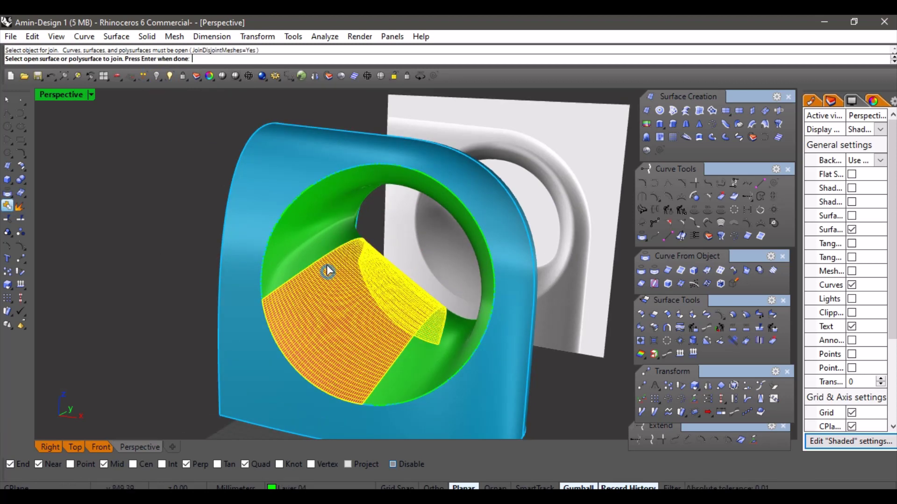
click(332, 255)
right_click(331, 256)
scroll(321, 267, down, 4)
right_drag(321, 266, 436, 262)
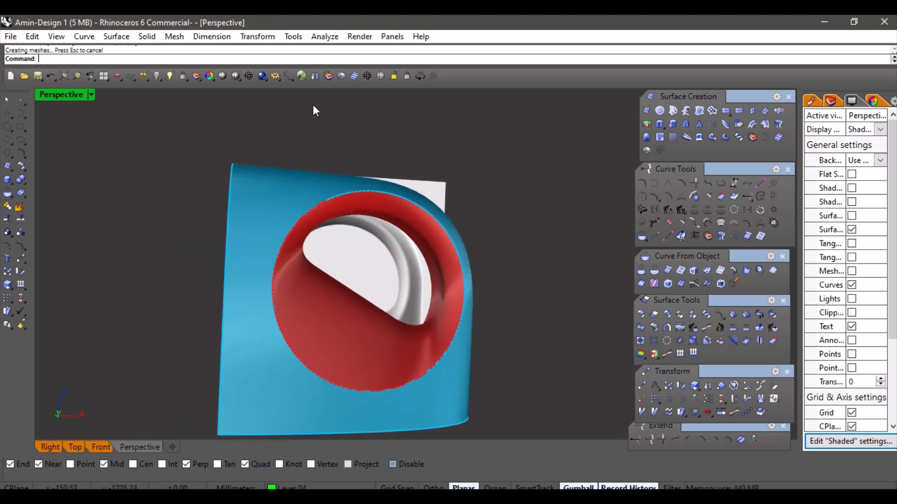
Undo the last change and hide the object picked at the blue body's upper edge
key(ctrl+z)
click(438, 194)
right_drag(438, 195, 386, 283)
key(ctrl+h)
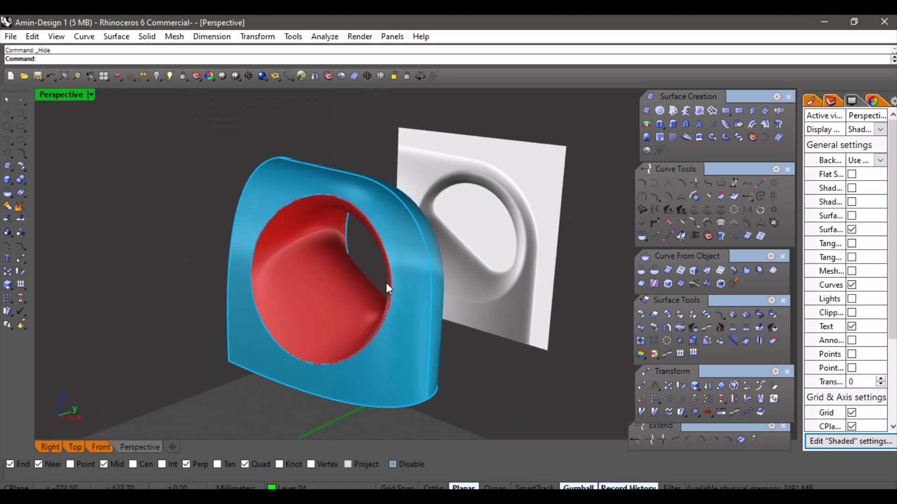
Start a surface fillet and turn on the display of tangent edges in the Perspective view
click(21, 166)
scroll(299, 272, up, 5)
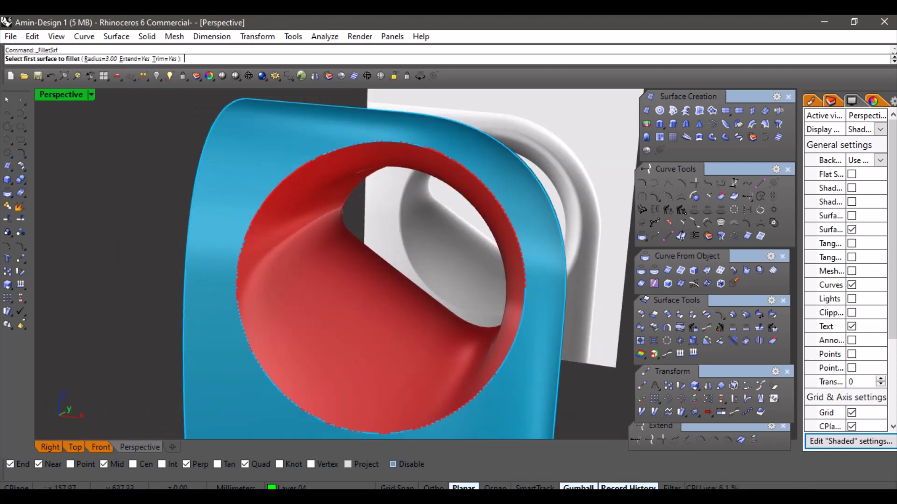
click(851, 216)
click(851, 216)
Try a surface fillet with radius 3.00 between the red recess and the blue front surface, and undo it
right_drag(444, 263, 254, 208)
click(254, 209)
click(239, 177)
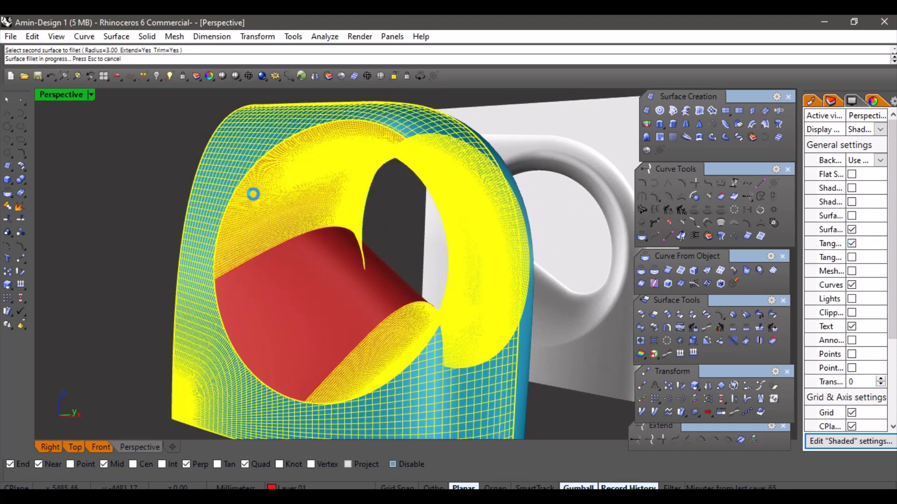
scroll(262, 281, up, 8)
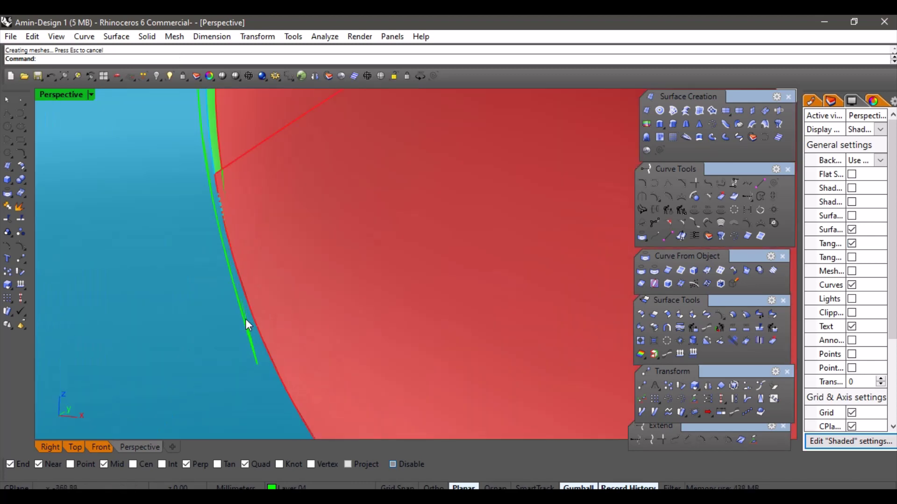
click(248, 333)
scroll(258, 271, down, 10)
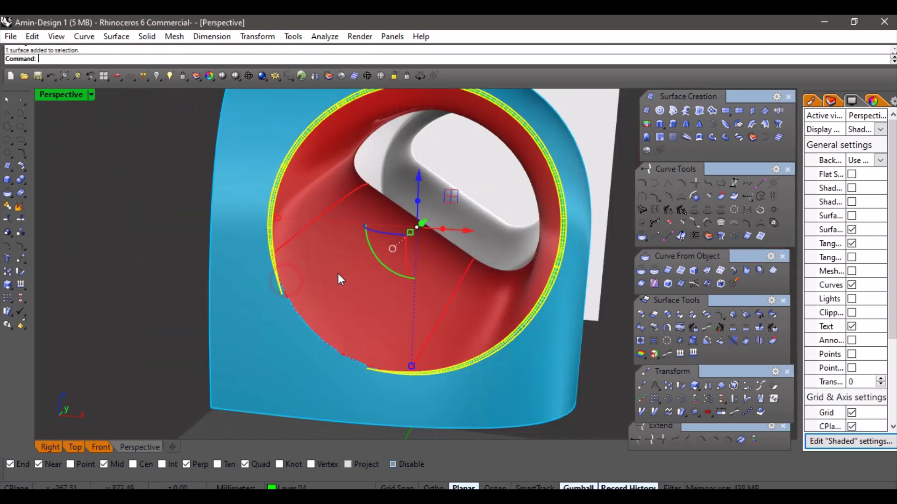
key(ctrl+z)
Duplicate the borders of the blue front body surface as curves
right_drag(188, 276, 378, 335)
click(413, 366)
click(552, 332)
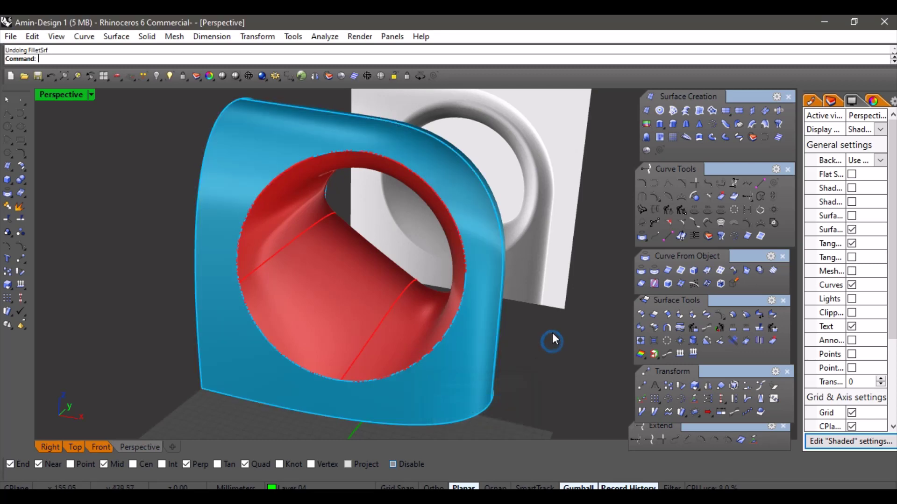
click(680, 272)
click(454, 357)
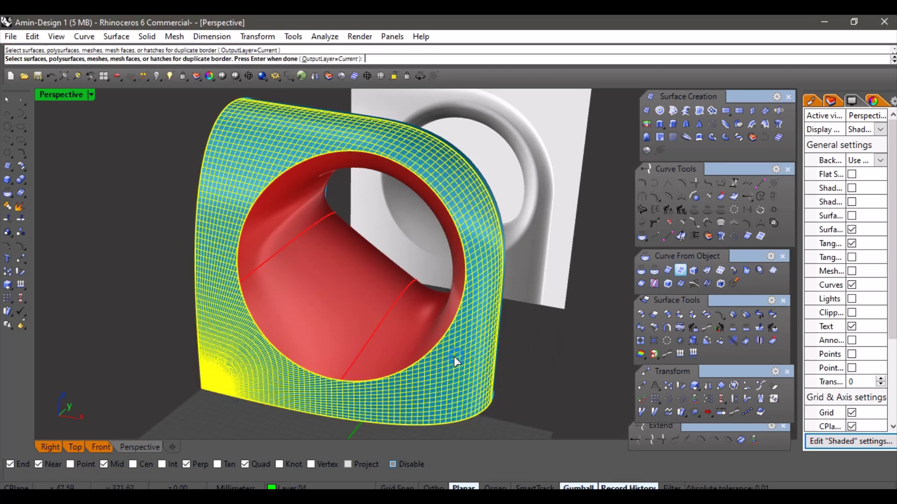
right_click(486, 343)
right_drag(508, 336, 549, 359)
click(549, 360)
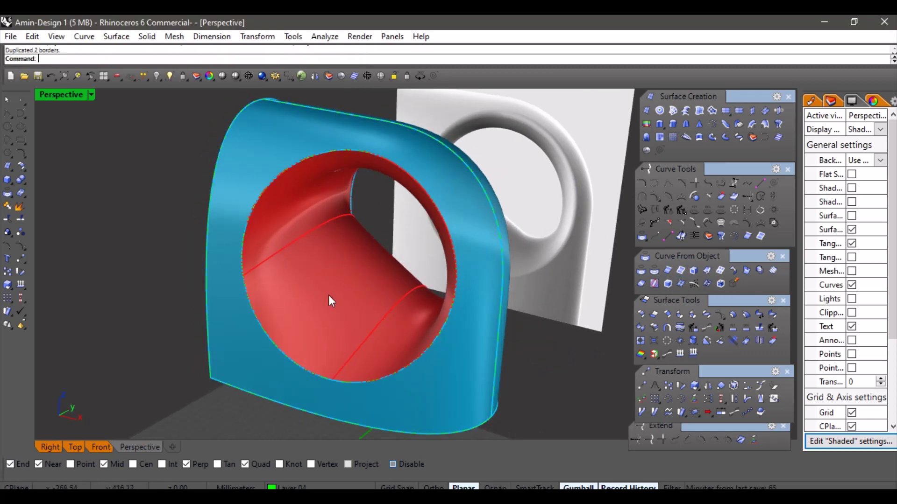
Create a thin closed pipe around the front circular opening's border curve
right_drag(397, 337, 379, 356)
scroll(417, 364, up, 2)
click(410, 366)
click(447, 399)
scroll(411, 350, down, 4)
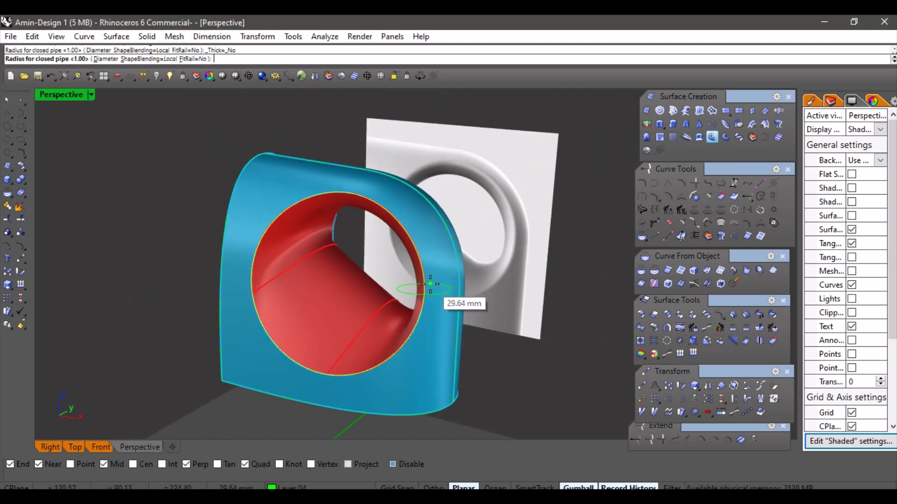
scroll(421, 303, up, 7)
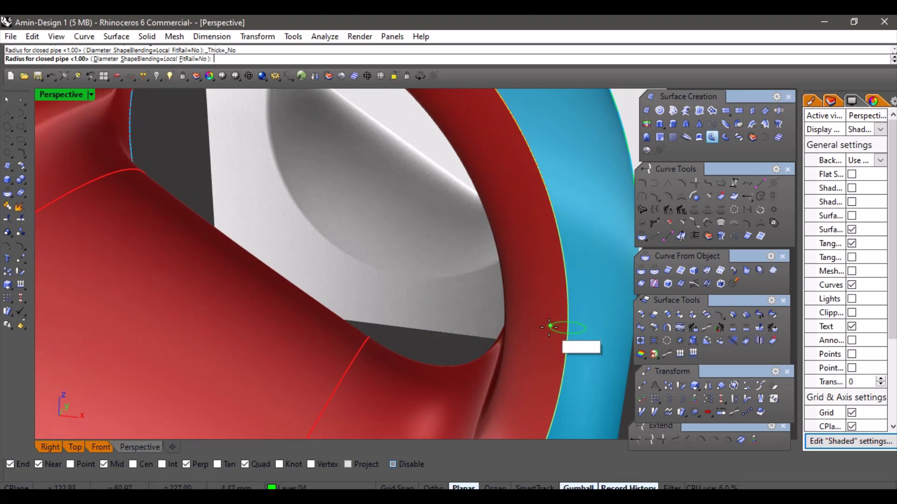
click(543, 329)
right_click(542, 328)
scroll(522, 311, down, 9)
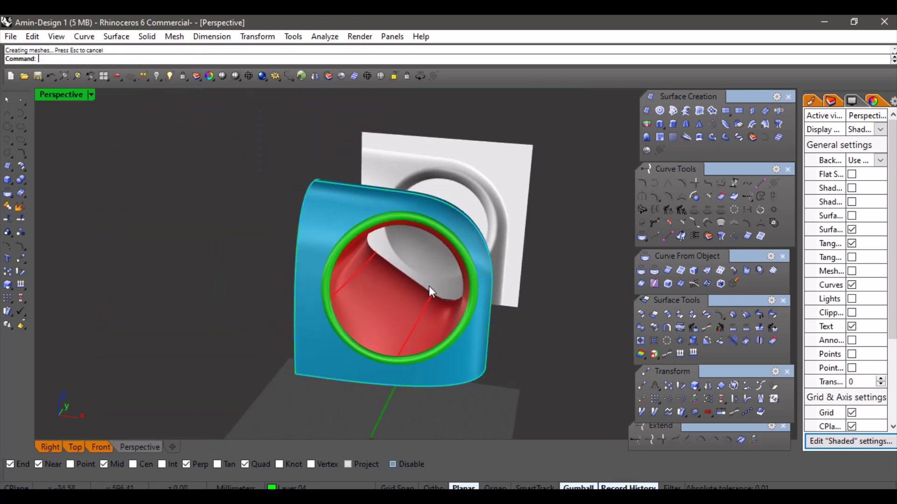
Split the blue front surface and the red recess with the green pipe as the cutting object
scroll(346, 284, up, 3)
right_drag(429, 286, 324, 289)
scroll(254, 286, up, 5)
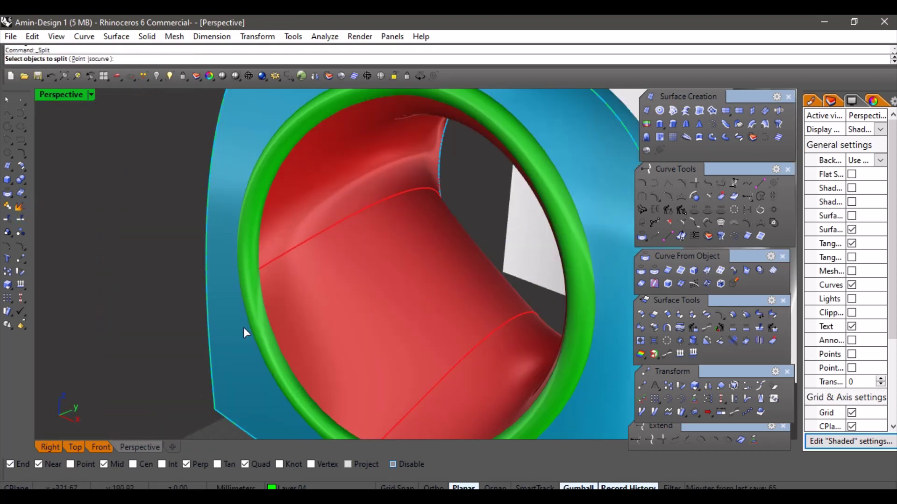
click(242, 327)
click(269, 233)
right_click(274, 270)
scroll(274, 280, up, 4)
click(248, 301)
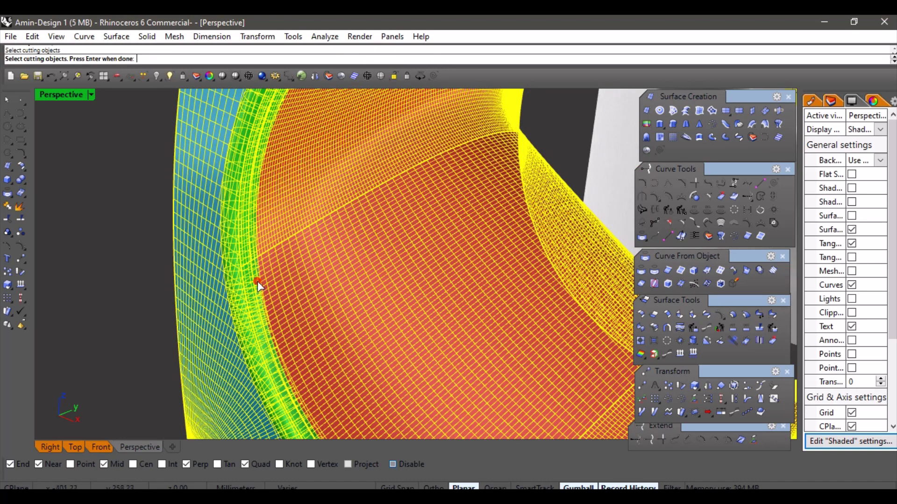
right_drag(254, 265, 257, 179)
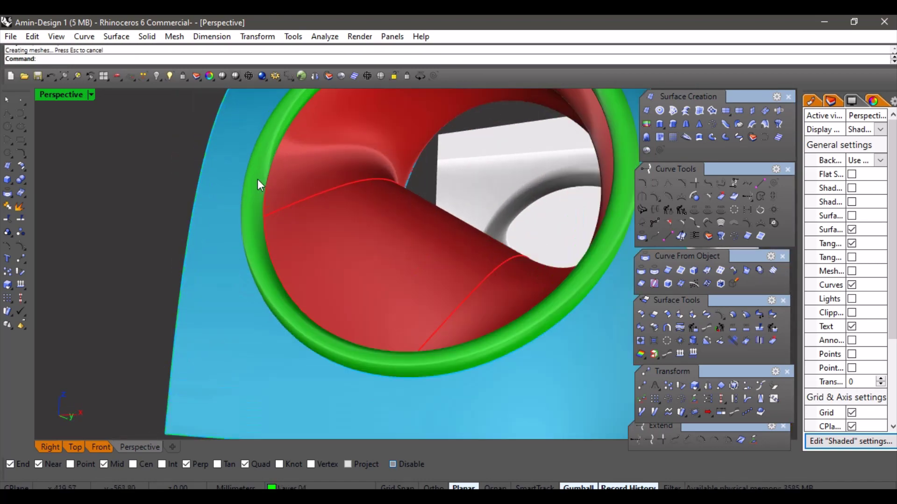
Hide the green pipe around the front opening
click(257, 179)
click(158, 74)
mouse_move(261, 238)
right_down()
mouse_move(244, 289)
mouse_move(266, 240)
right_up()
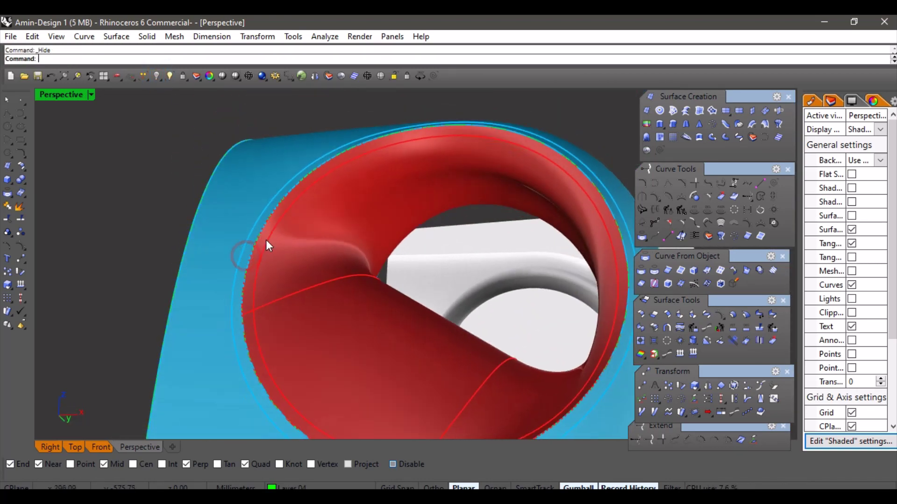
Delete the narrow split-off strips of the red recess and the blue front surface along the opening's rim
scroll(264, 243, up, 5)
click(259, 262)
scroll(243, 281, down, 5)
right_drag(261, 276, 354, 270)
scroll(350, 243, down, 2)
key(Delete)
right_drag(351, 186, 271, 290)
scroll(220, 253, up, 6)
click(220, 254)
scroll(290, 238, down, 9)
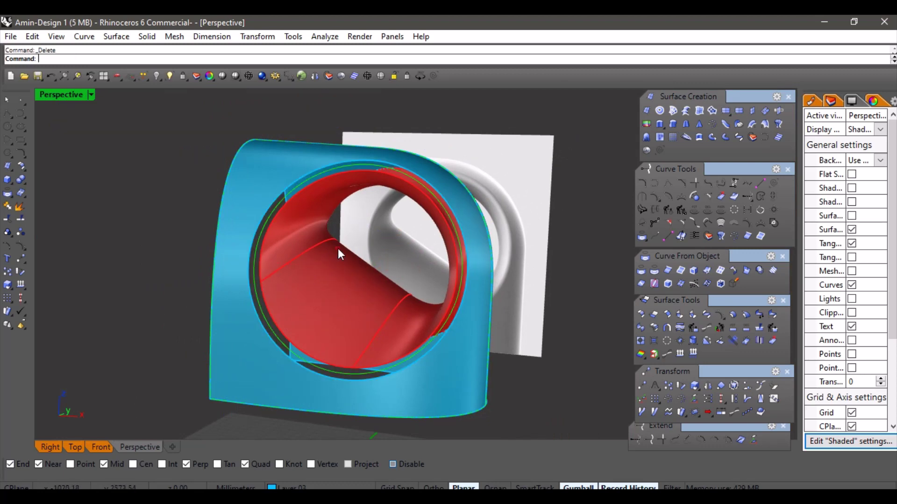
right_drag(338, 249, 424, 305)
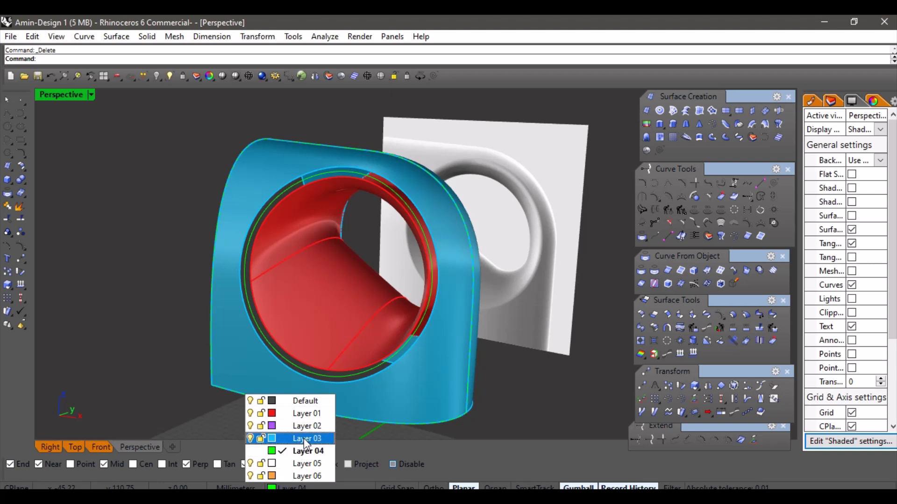
With Layer 02 current, start a surface blend between the chained rim edges of the red recess and the blue front surface, accepting the seam points
click(303, 426)
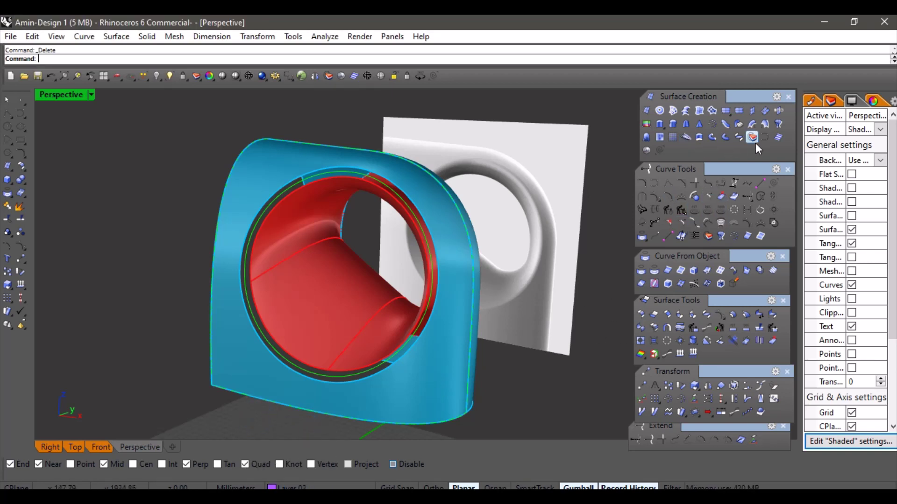
click(737, 137)
scroll(329, 312, up, 5)
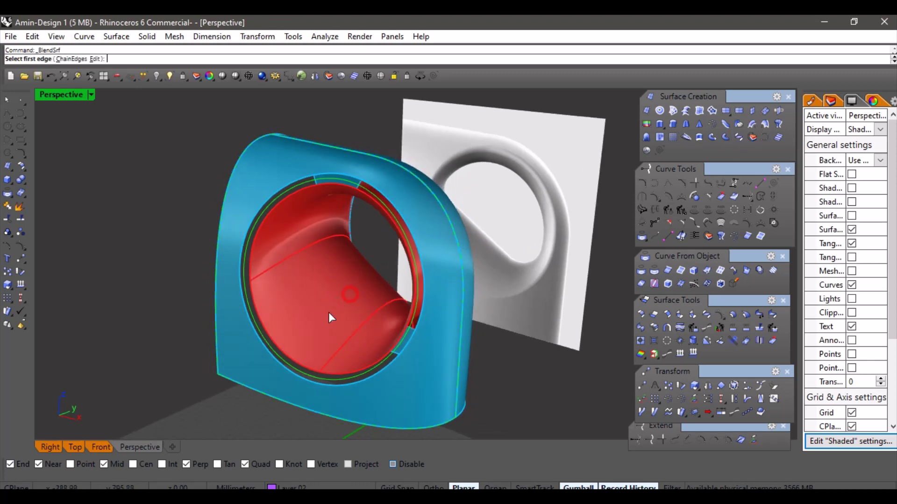
scroll(327, 304, up, 2)
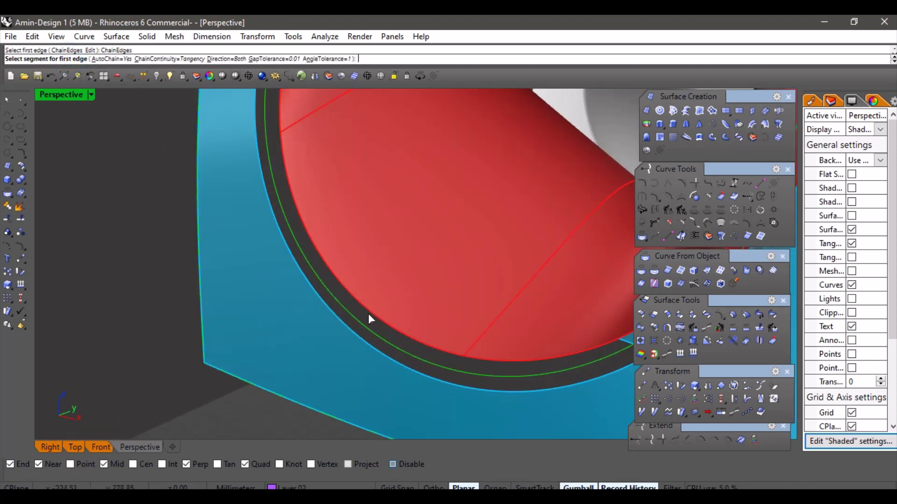
click(368, 314)
scroll(409, 303, down, 5)
scroll(413, 301, up, 5)
click(406, 329)
scroll(422, 273, down, 3)
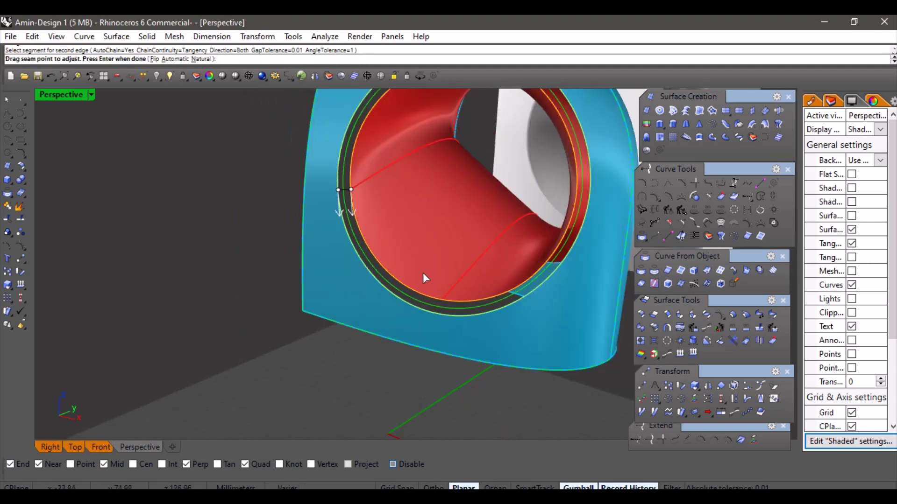
key(Return)
Turn on surface isocurves and examine the blend preview around the opening's rim
scroll(360, 309, up, 2)
right_drag(361, 310, 351, 224)
scroll(357, 290, up, 3)
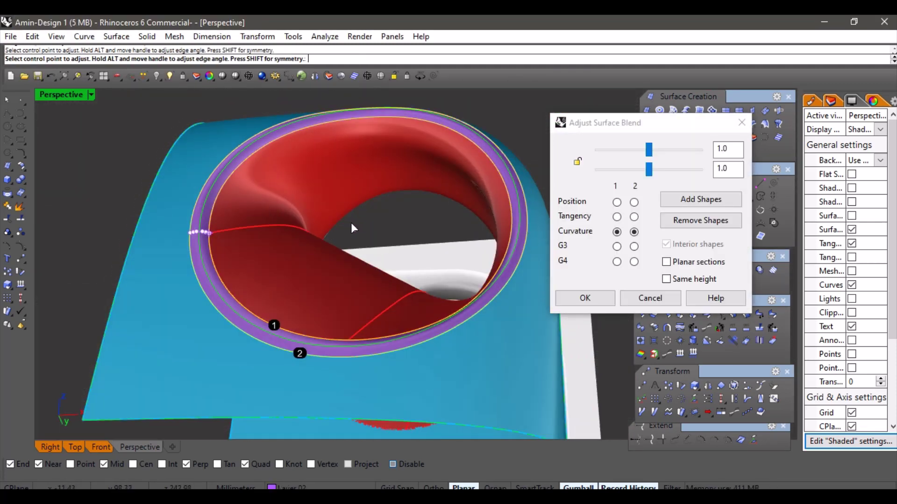
right_drag(426, 185, 434, 307)
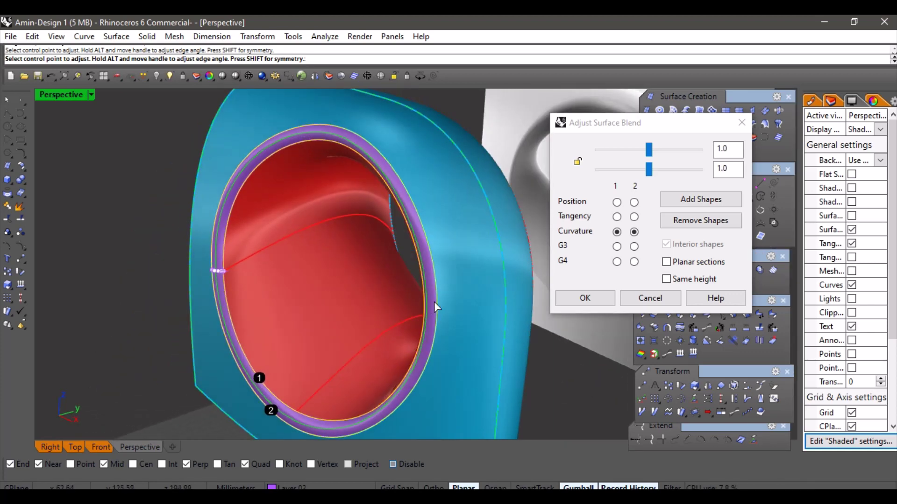
click(852, 216)
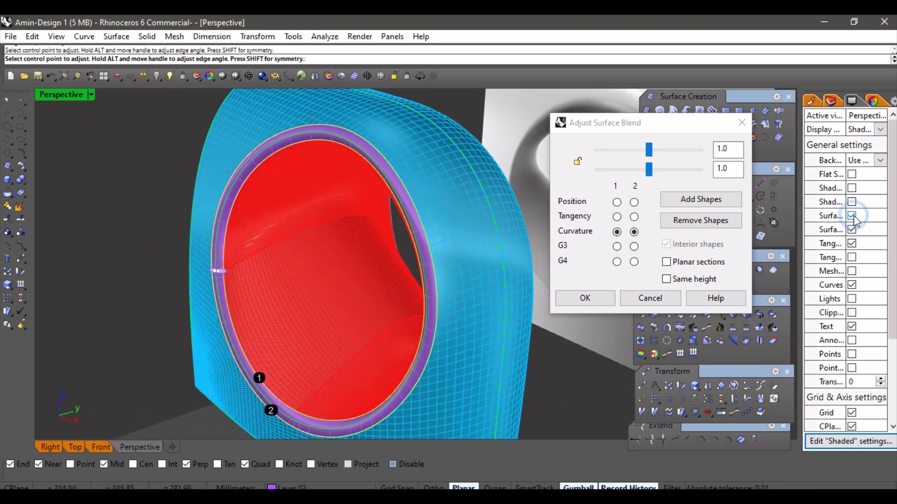
right_drag(355, 261, 442, 294)
scroll(439, 296, up, 10)
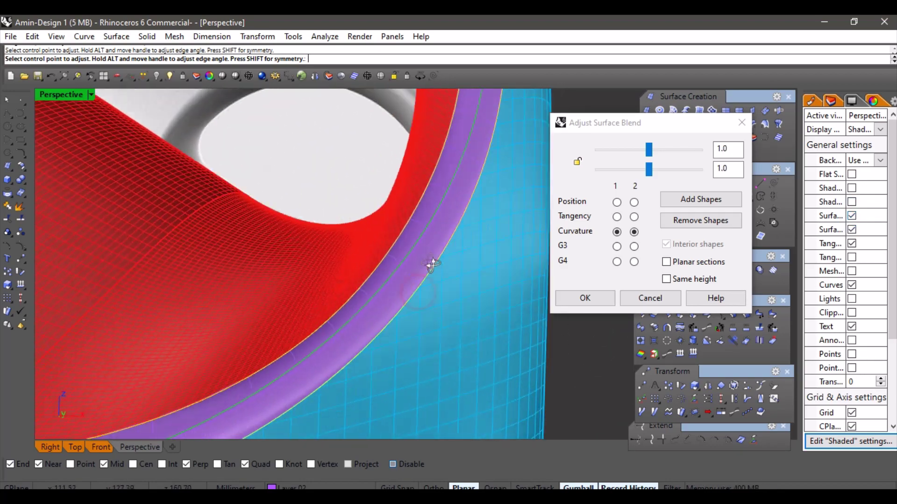
scroll(408, 307, up, 3)
Add section shapes across the blend around the rim and create the blend surface with curvature continuity at both edges
click(701, 199)
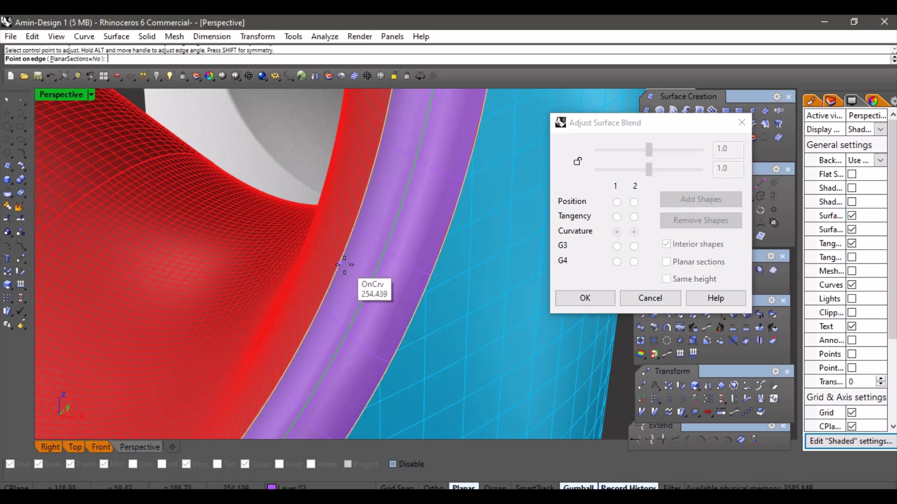
click(413, 300)
scroll(432, 261, down, 5)
right_drag(432, 262, 476, 327)
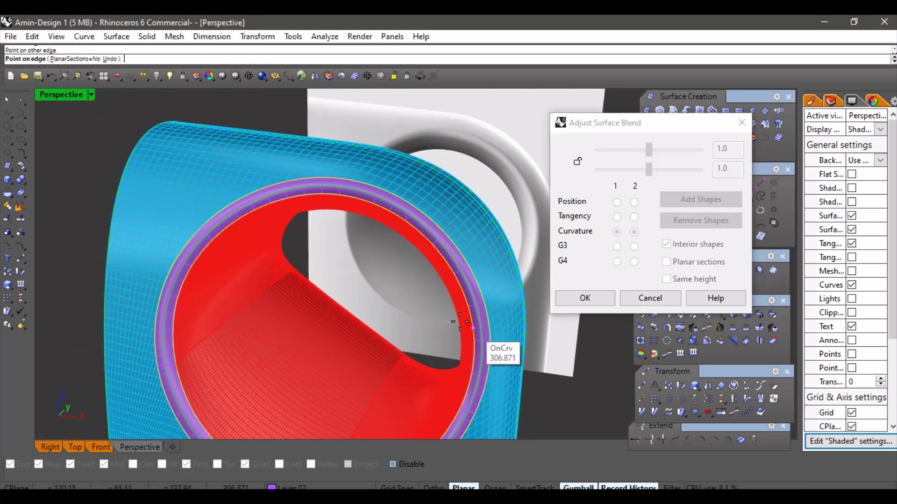
scroll(368, 237, up, 8)
right_drag(368, 236, 465, 226)
scroll(327, 183, down, 6)
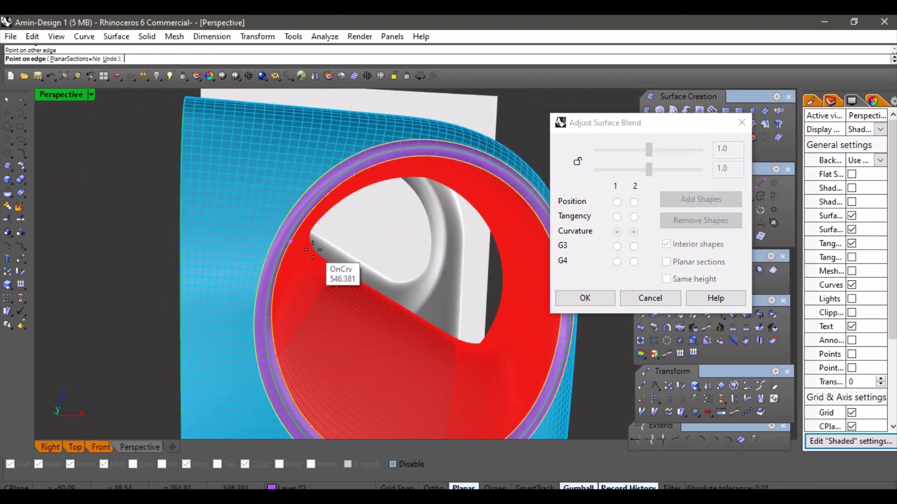
right_drag(304, 251, 276, 239)
scroll(262, 252, up, 8)
scroll(287, 219, down, 8)
right_drag(327, 224, 296, 238)
right_click(296, 239)
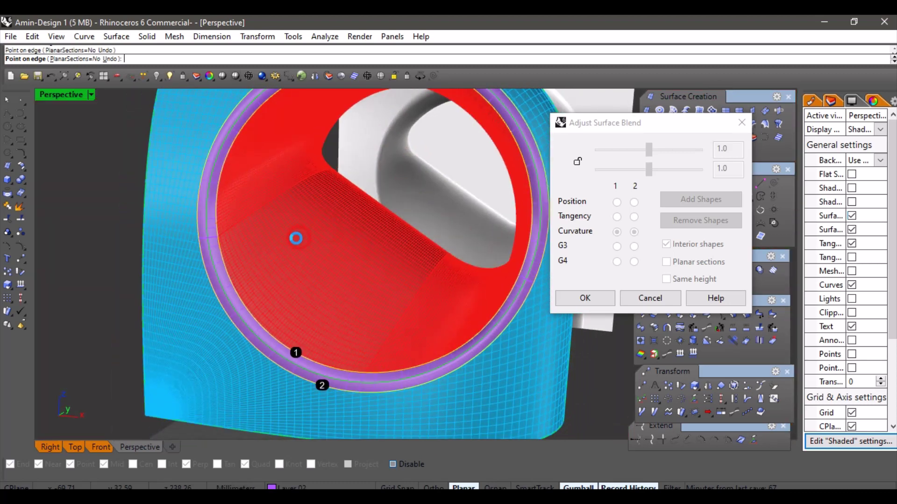
right_click(365, 211)
scroll(368, 210, down, 6)
right_drag(360, 238, 284, 271)
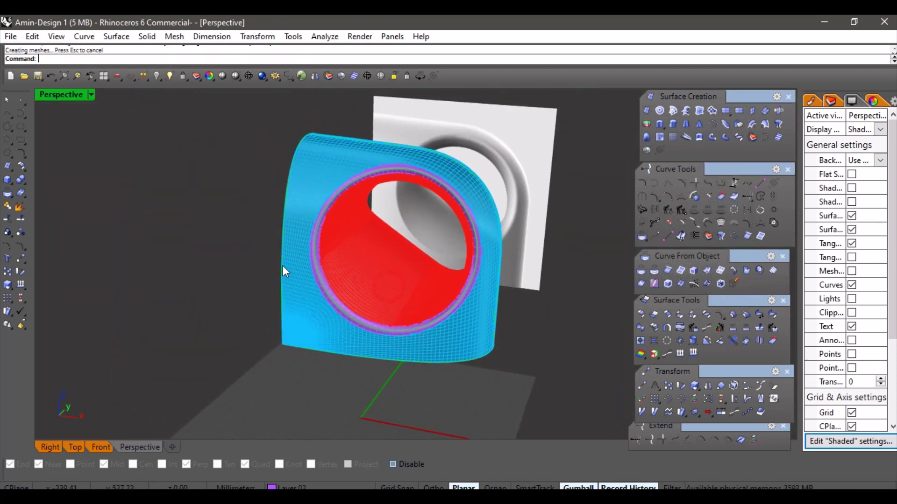
Turn off the display of surface isocurves and edges, and hide the remaining curves on the model
click(852, 216)
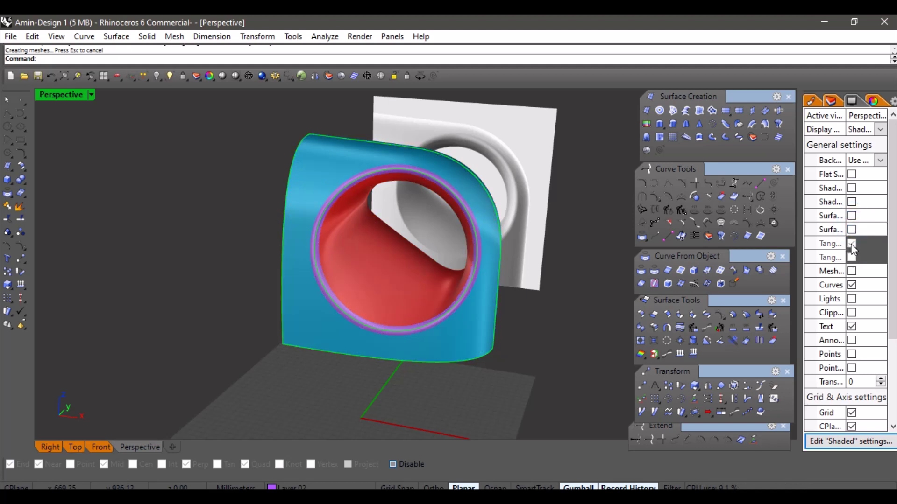
right_drag(556, 266, 509, 277)
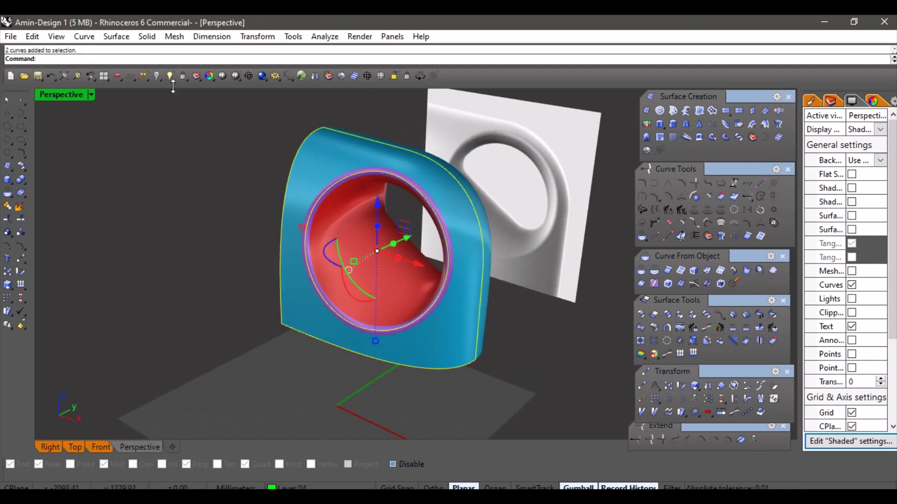
shift+right_drag(253, 185, 222, 199)
Join the blue body, the purple blend surface and the red recess into one polysurface
click(10, 209)
scroll(264, 275, up, 5)
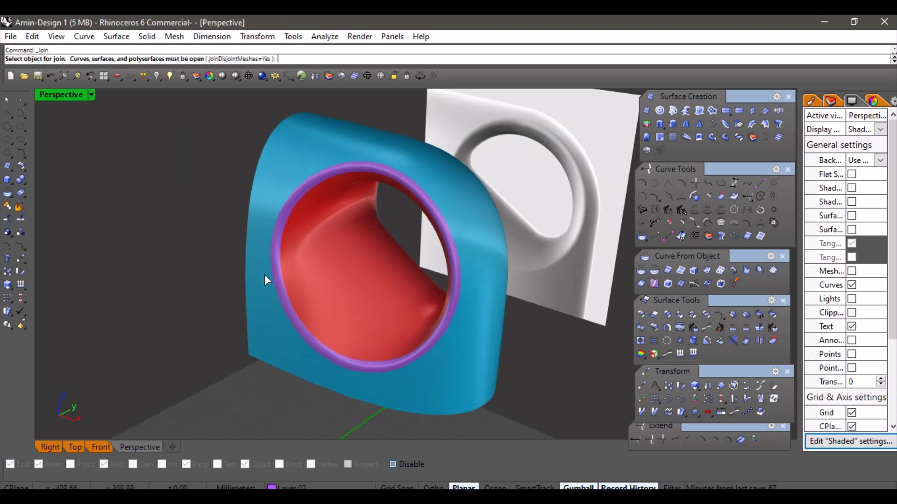
click(275, 337)
click(332, 326)
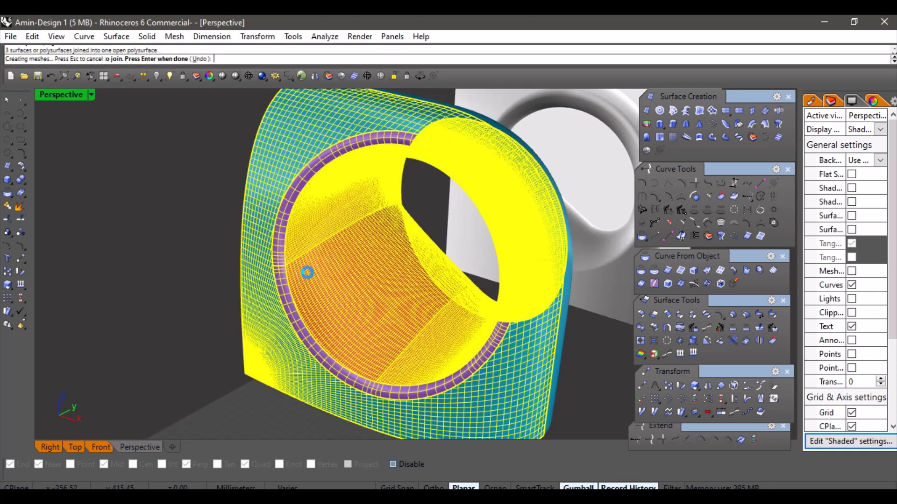
right_click(305, 283)
right_drag(307, 263, 395, 211)
scroll(332, 349, down, 2)
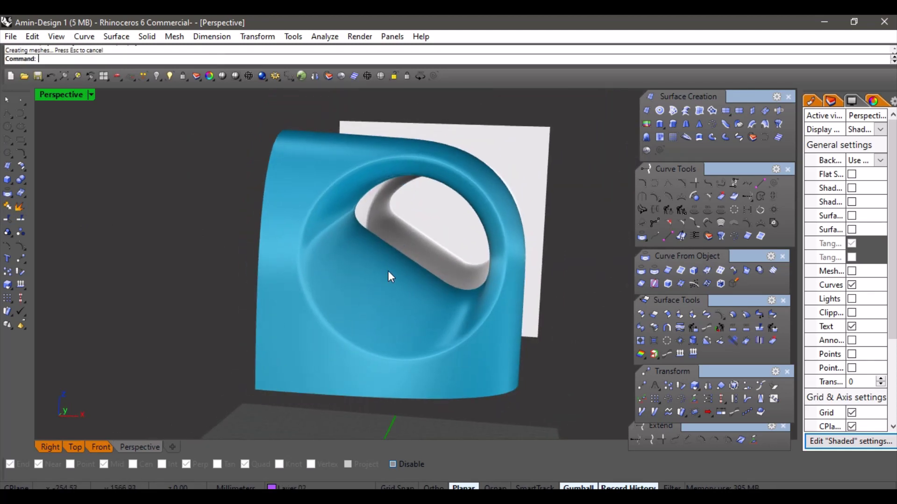
scroll(388, 273, down, 4)
shift+right_drag(393, 281, 418, 266)
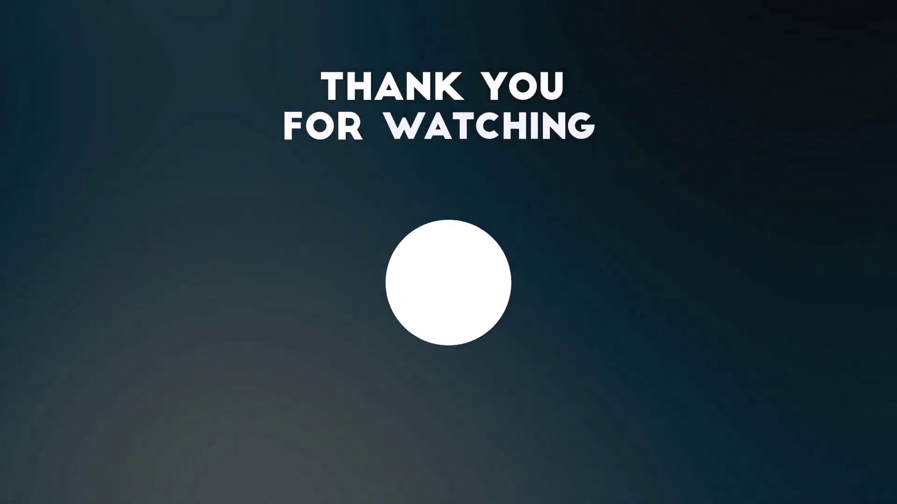